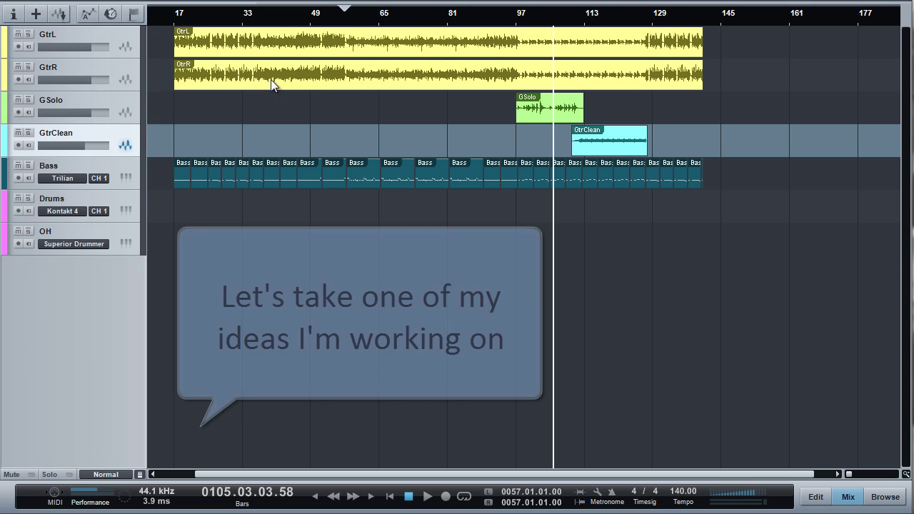
Step: Play the song from bar 22, skipping ahead to the riff that leads into bar 57
left_click(194, 22)
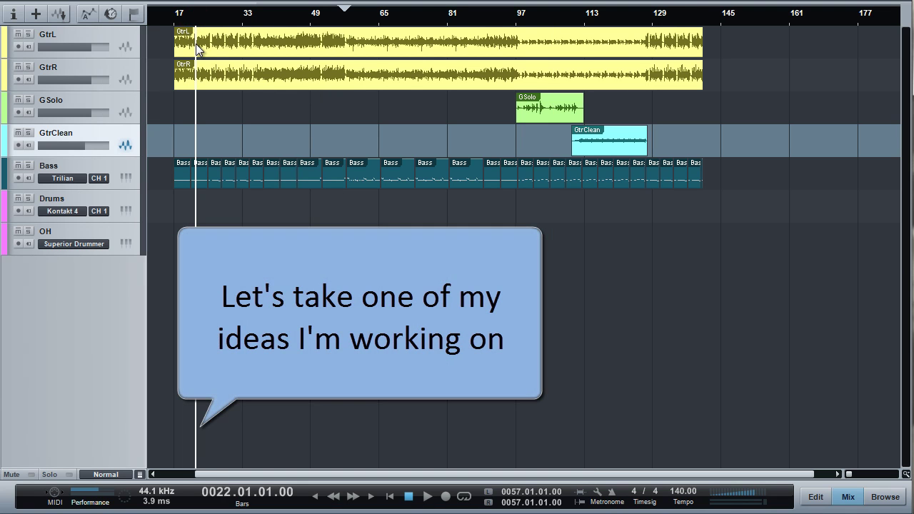
key("space")
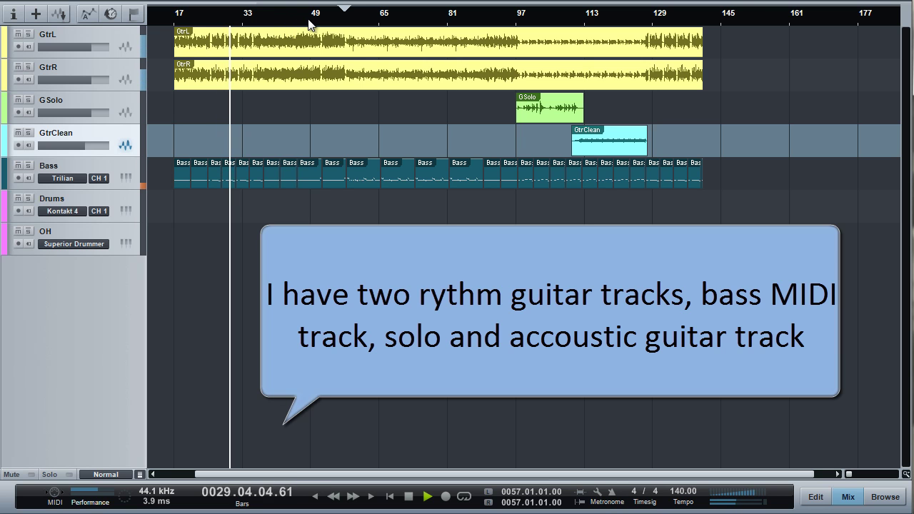
left_click_drag(309, 23, 300, 41)
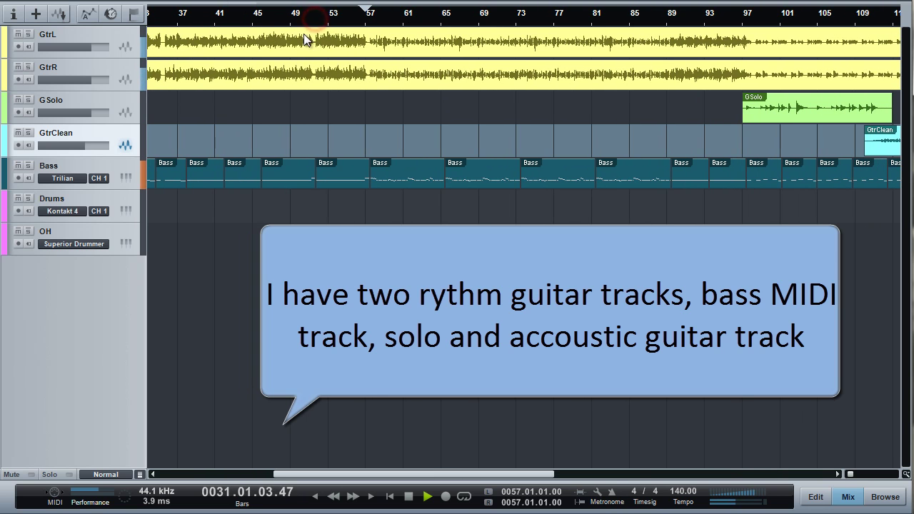
left_click(321, 22)
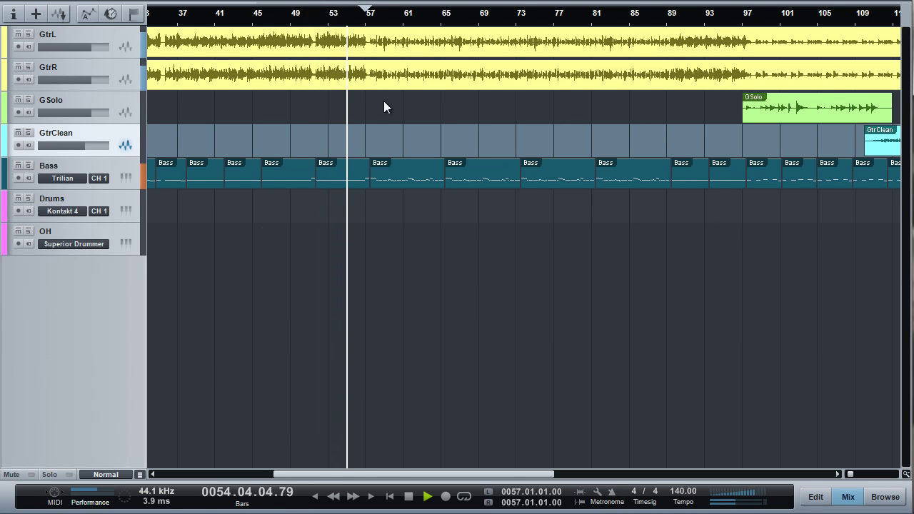
left_click_drag(371, 21, 228, 26)
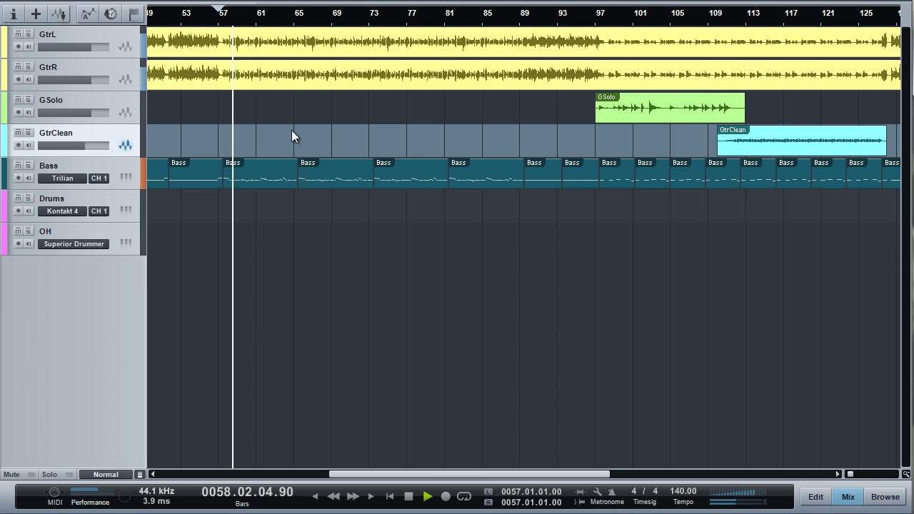
Step: Solo the Bass track and examine its MIDI notes from bar 57 onward in the note editor, closing the editor when done
left_click(28, 166)
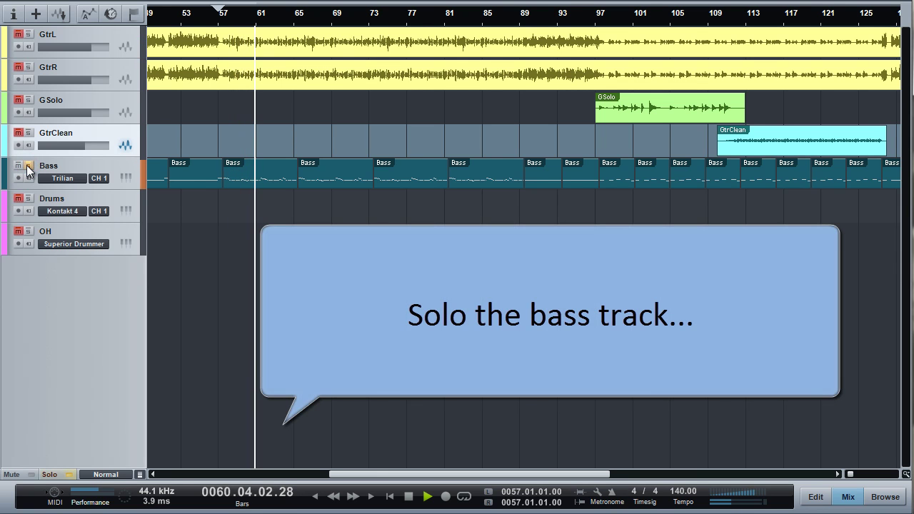
double_click(235, 180)
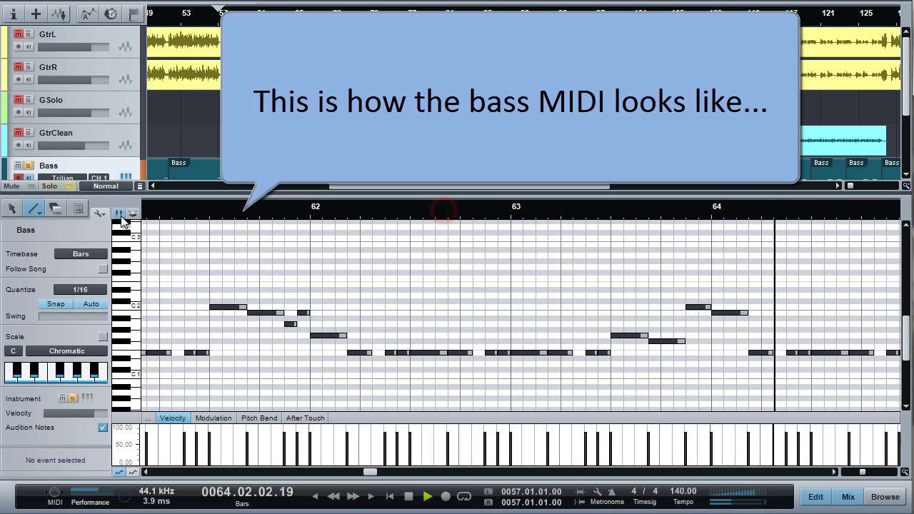
left_click_drag(745, 216, 166, 188)
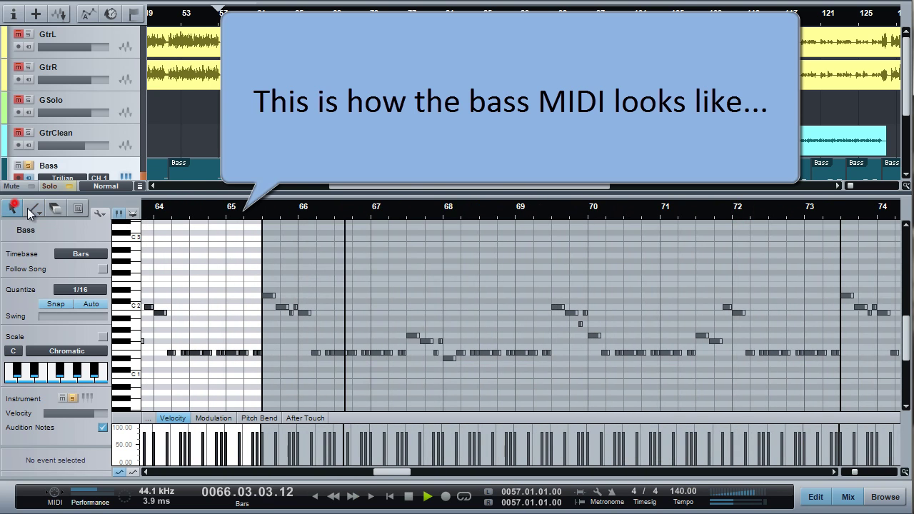
left_click(419, 264)
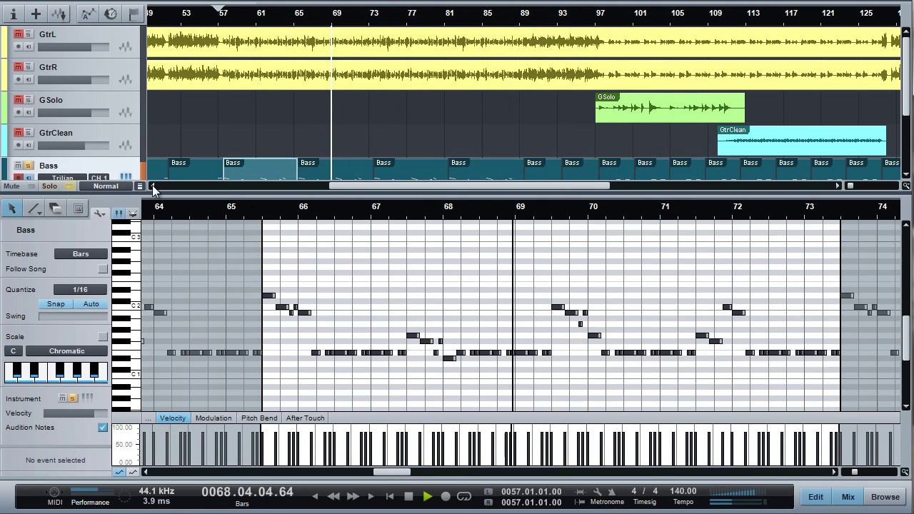
left_click(290, 123)
left_click(815, 500)
Step: Play the guitar solo section from about bar 95 with record arming turned off on the Bass track
left_click(562, 269)
left_click_drag(495, 475, 545, 478)
left_click(451, 16)
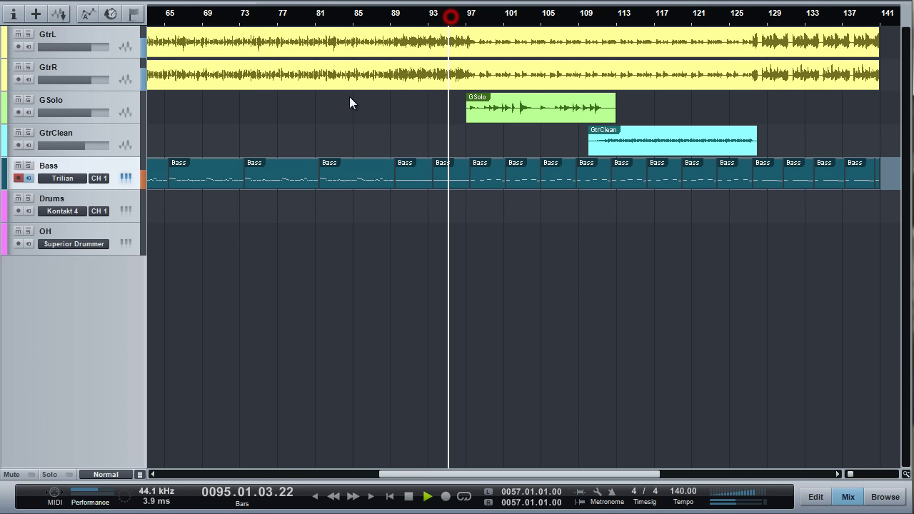
left_click(19, 178)
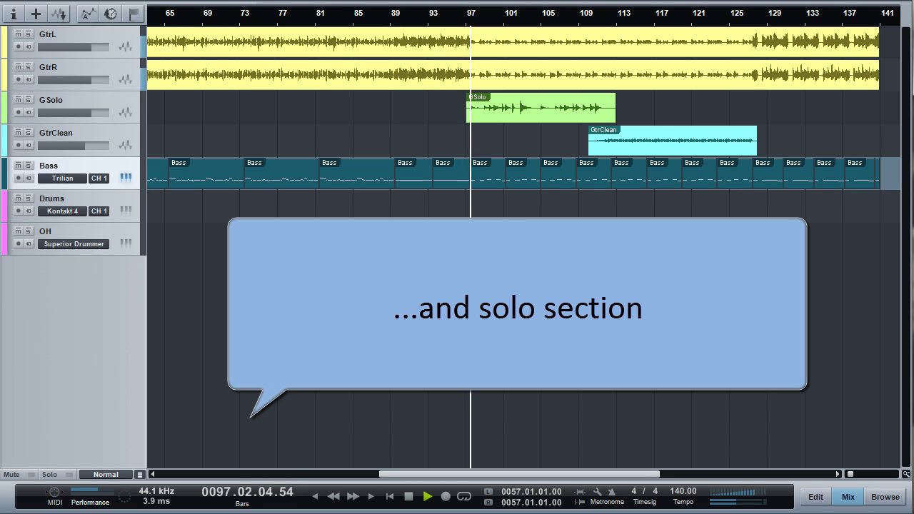
left_click_drag(517, 22, 362, 38)
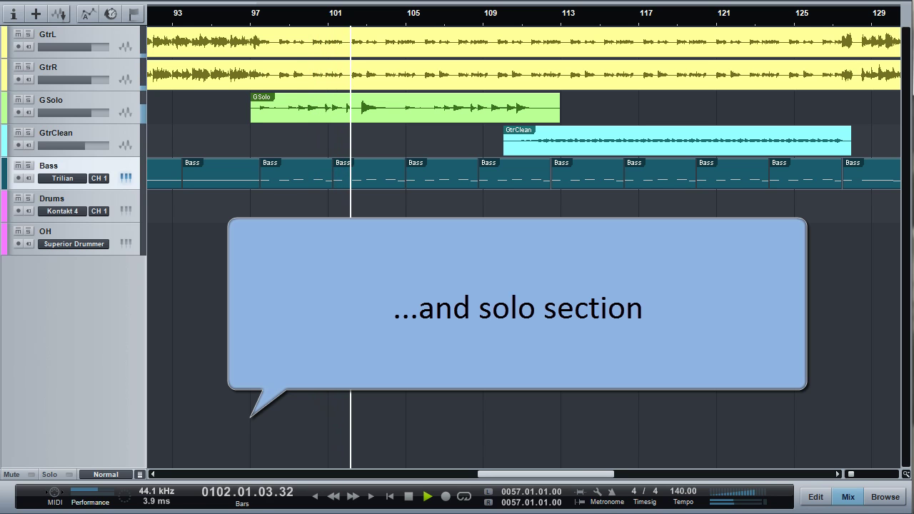
Step: Stop playback and mark the range from 57.03.01.00 to 65.03.01.00 on the timeline as the section to work on
left_click_drag(297, 25, 350, 45)
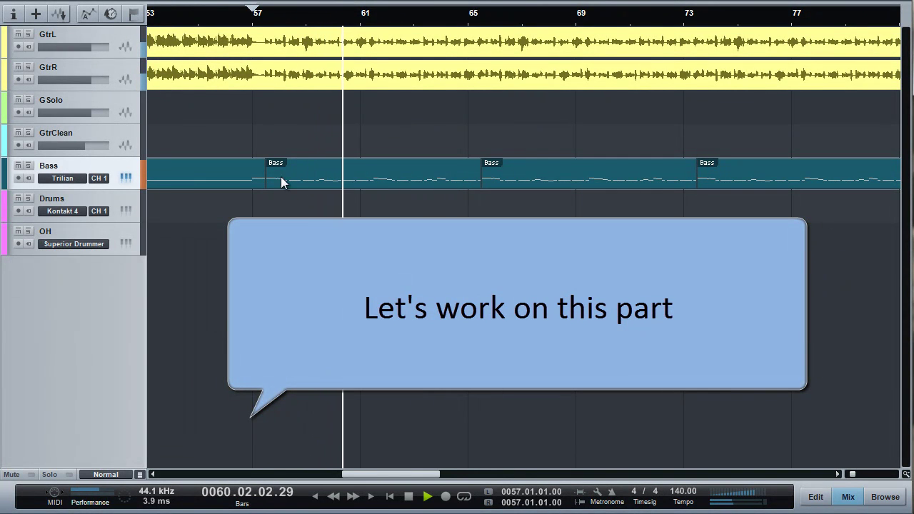
left_click(407, 498)
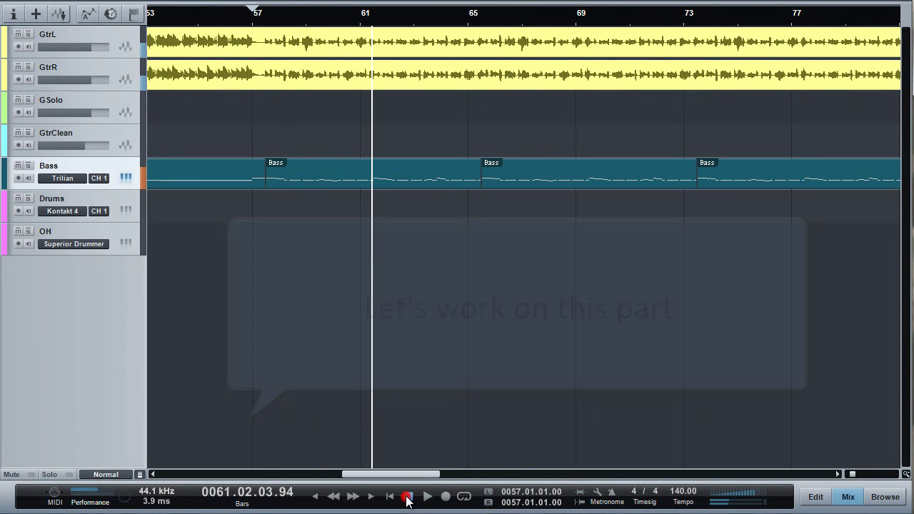
left_click_drag(266, 7, 483, 6)
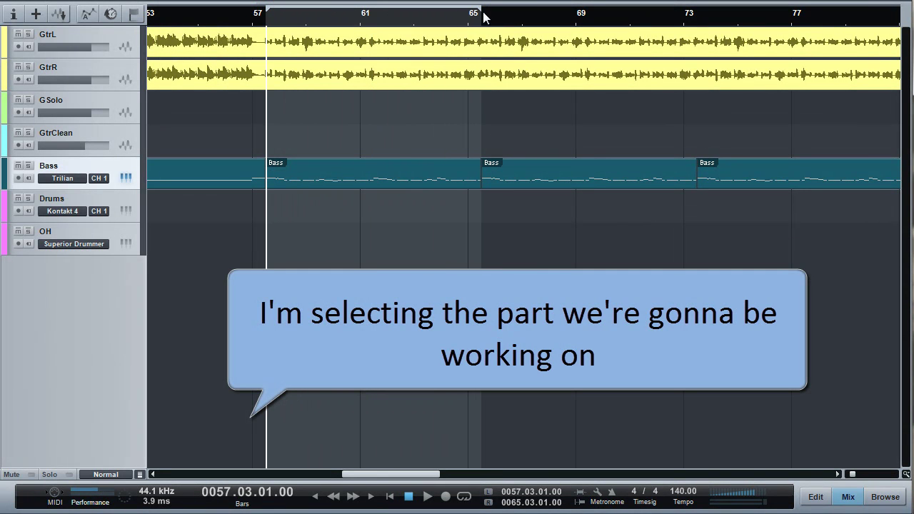
Step: Create an empty part on the Drums track across the marked range and open it for note editing
double_click(311, 207)
double_click(335, 208)
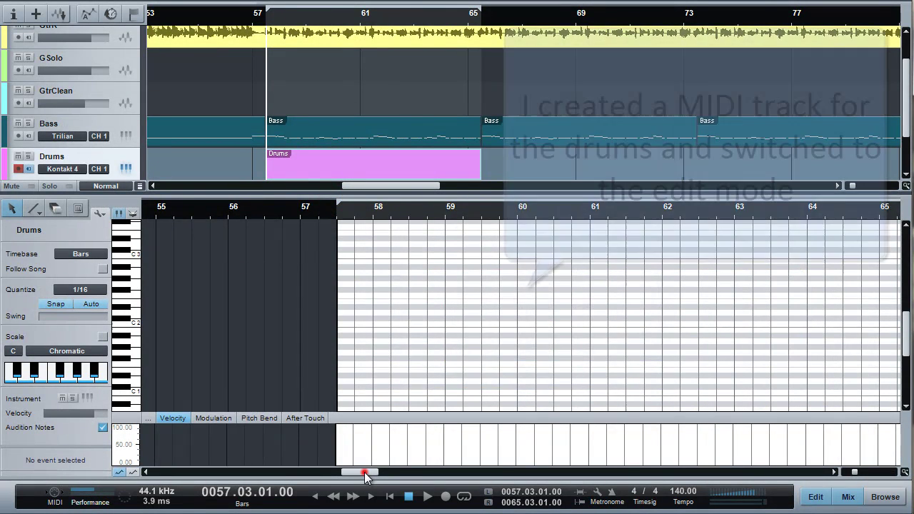
left_click_drag(367, 472, 374, 473)
left_click_drag(371, 206, 357, 220)
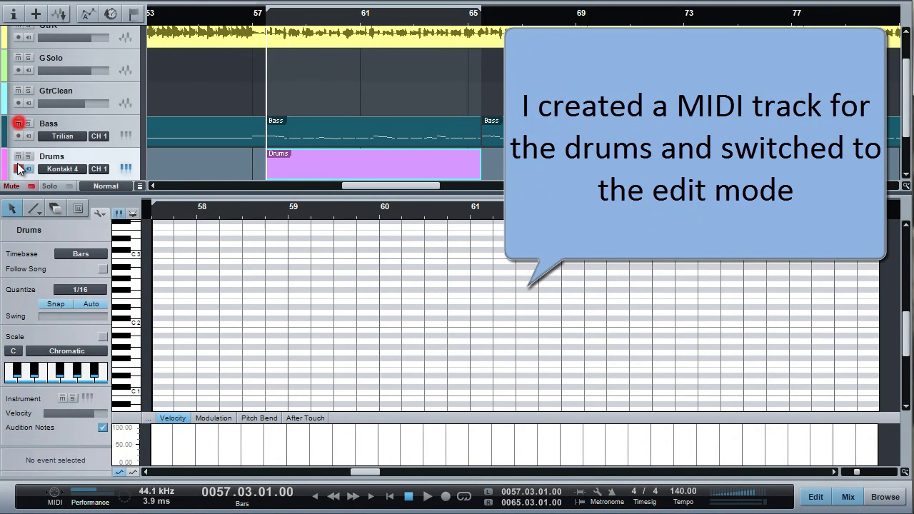
Step: Mute the Bass track and play the guitar riff from 57.03.01.00
key("space")
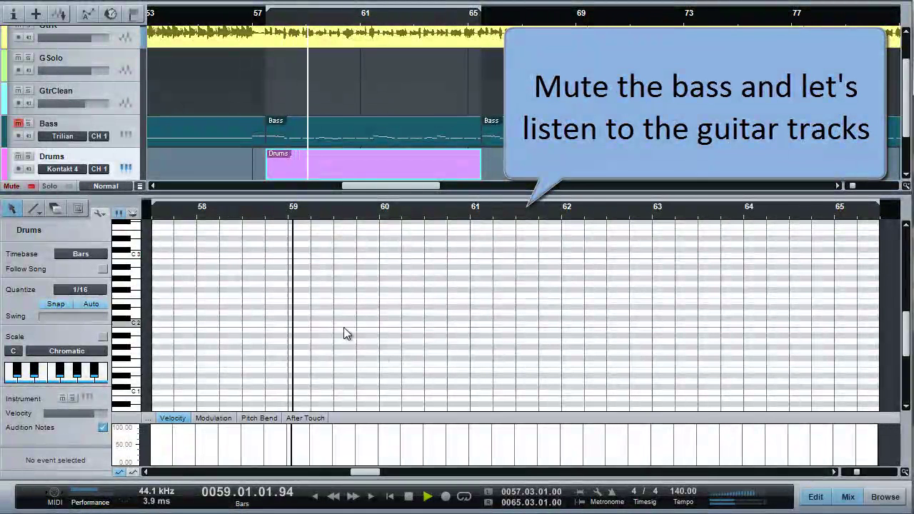
key("space")
Step: Draw the first kick drum note on C1 at 57.03.01.00 in the Drums part after listening to the riff
key("5")
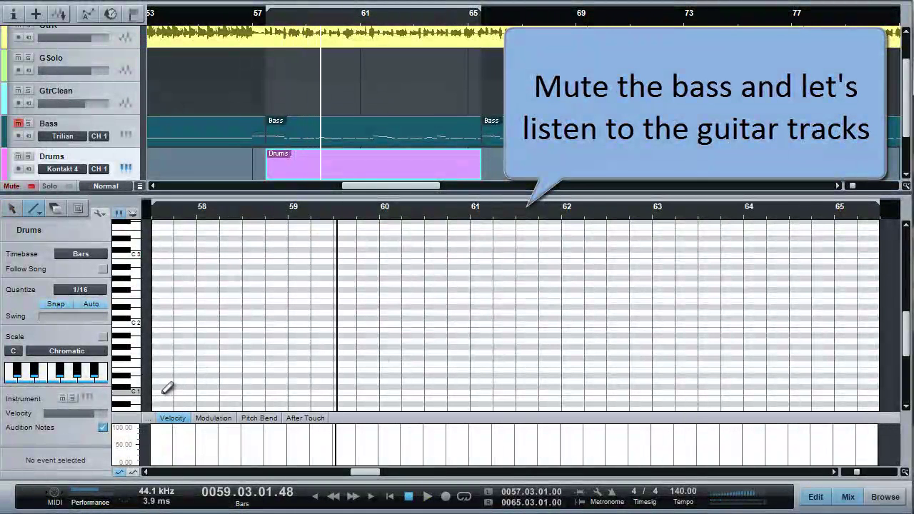
left_click(165, 391)
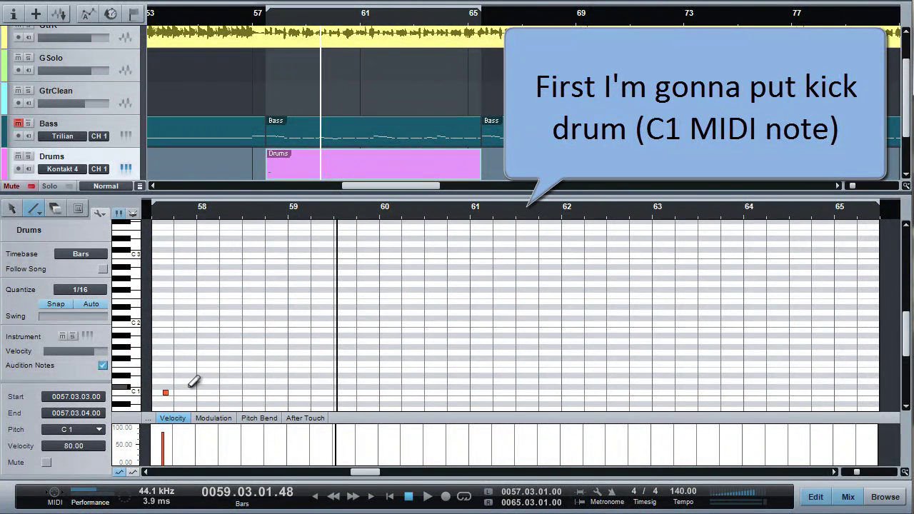
key("ctrl+z")
left_click_drag(171, 209, 190, 229)
left_click(166, 211)
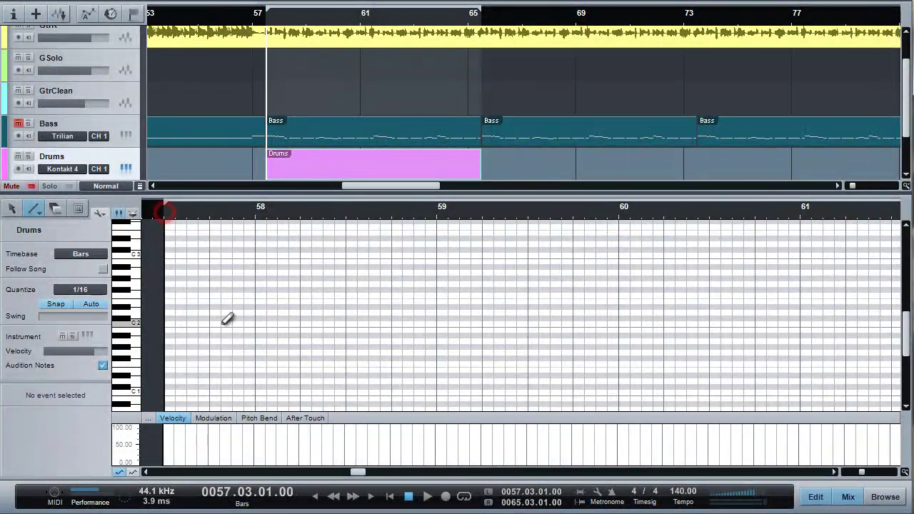
key("space")
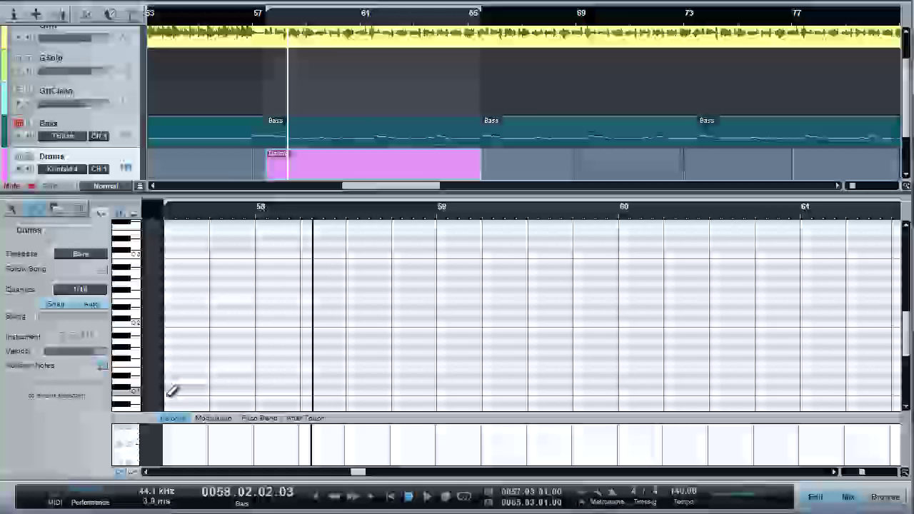
left_click(172, 393)
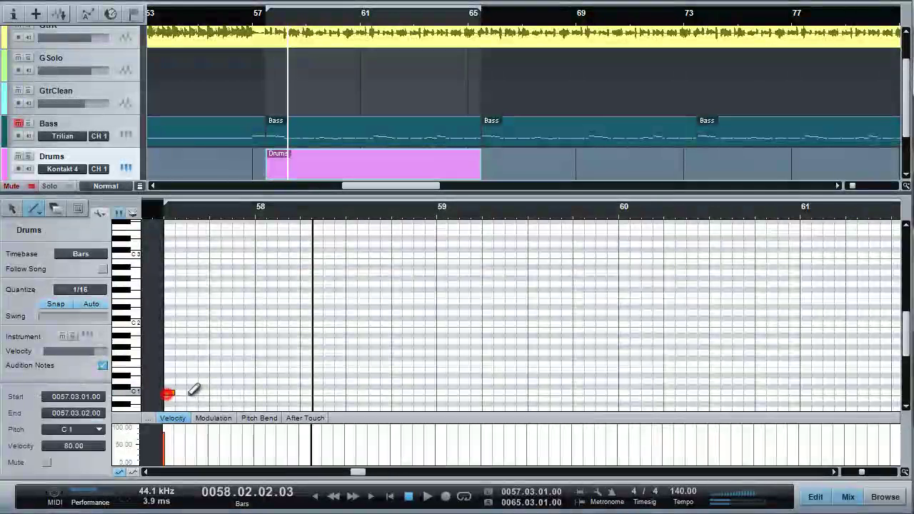
Step: Add C1 kick notes at 57.03.04, 57.04.03, 57.04.04, 58.01.01 and 58.01.04
left_click(166, 212)
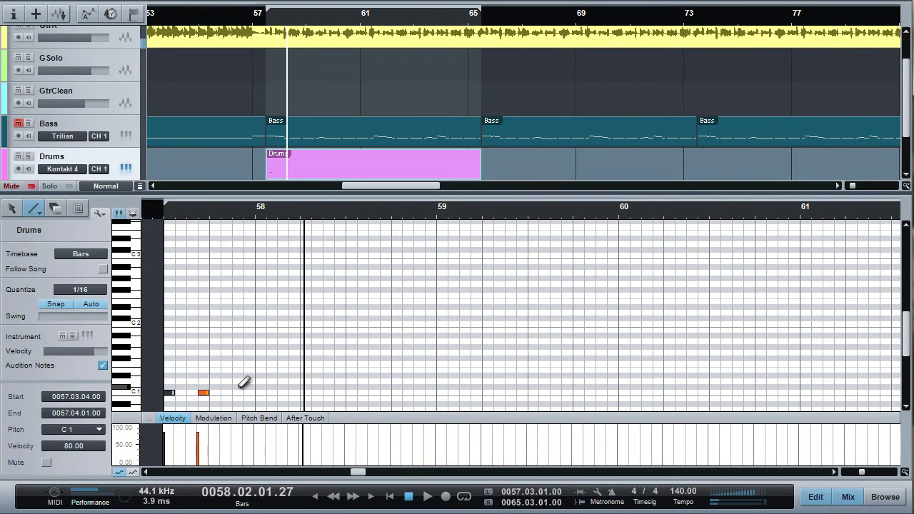
left_click(236, 393)
left_click(246, 393)
left_click(258, 393)
left_click(293, 393)
Step: Play back the kicks against the guitars and add C1 notes at 58.02.03, 58.02.04, 58.03.01 and 58.03.04
left_click(170, 211)
key("space")
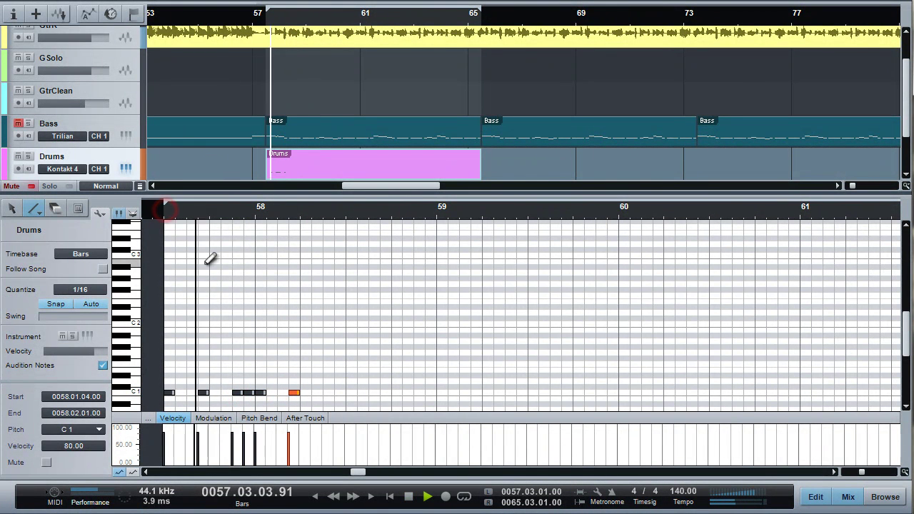
key("space")
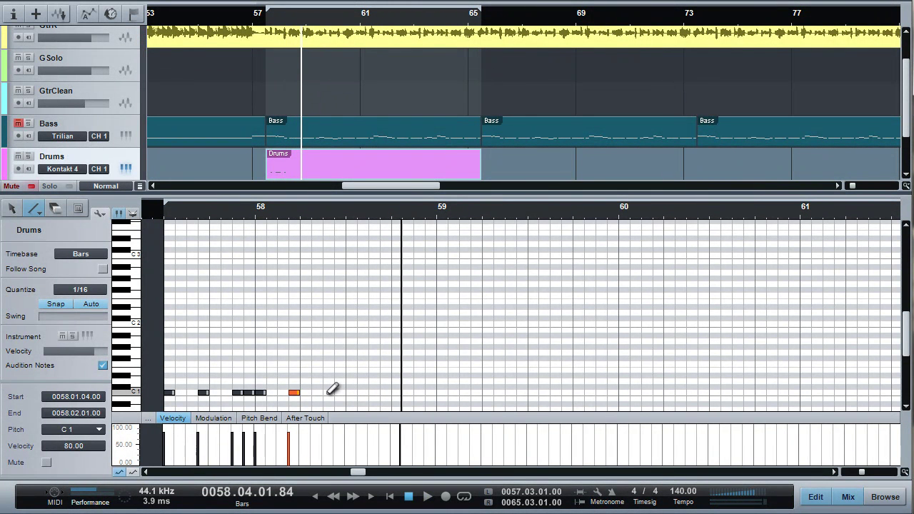
left_click(327, 392)
left_click(334, 392)
left_click(351, 392)
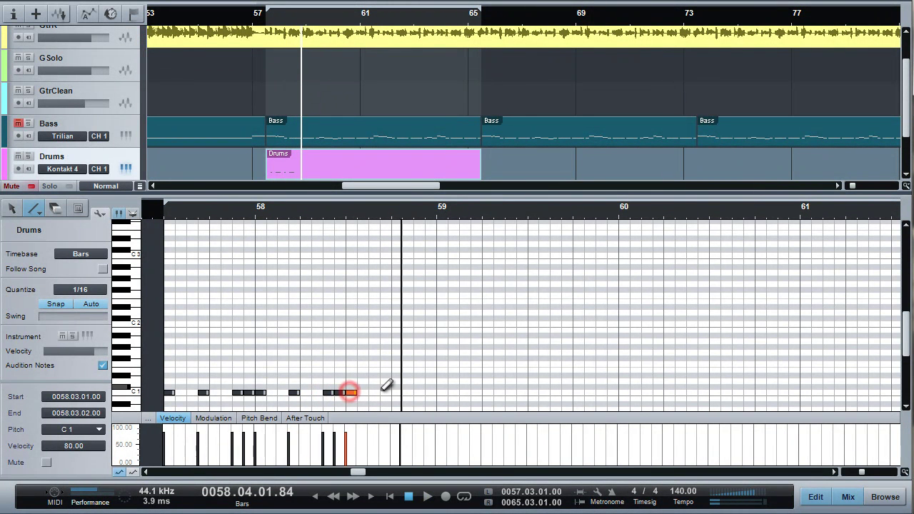
left_click(384, 393)
Step: Listen again from bar 58 and add three consecutive C1 kick notes from 58.04.03 to 59.01.01
left_click(270, 209)
key("space")
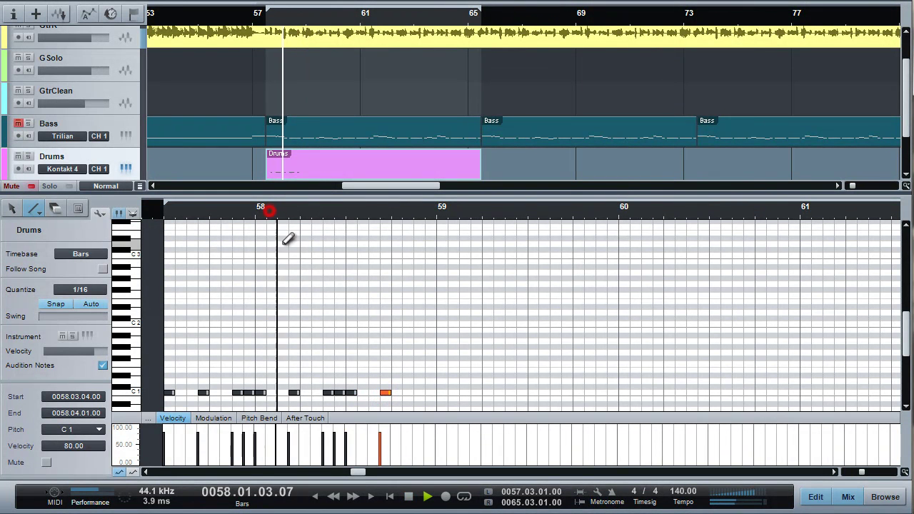
key("space")
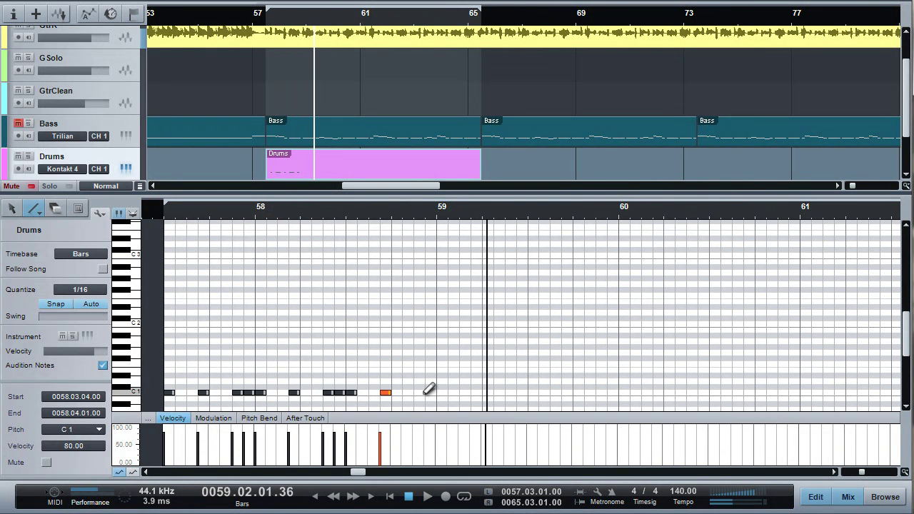
left_click(430, 392)
left_click(442, 392)
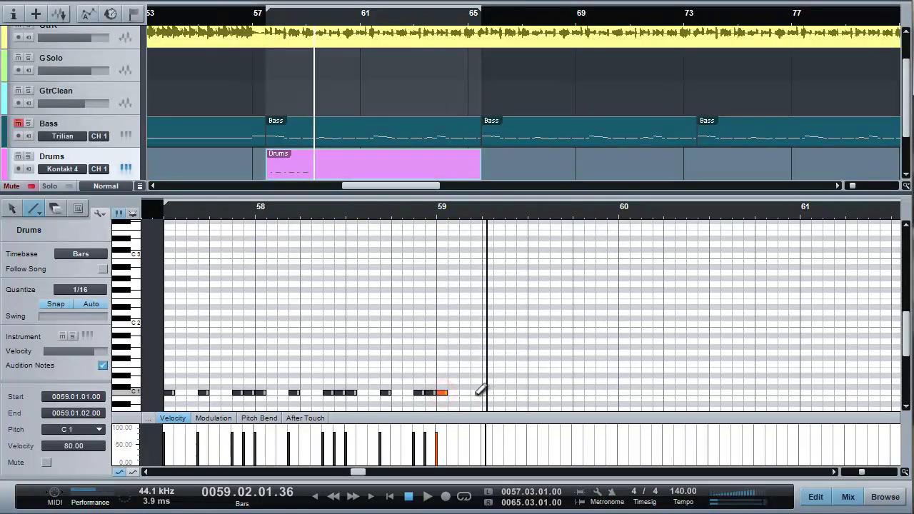
Step: Listen from the part's start and add C1 kicks at 59.01.04, 59.02.03 through 59.03.01, 59.03.04, 59.04.03 through 60.01.01, and 60.01.04
left_click(164, 209)
key("space")
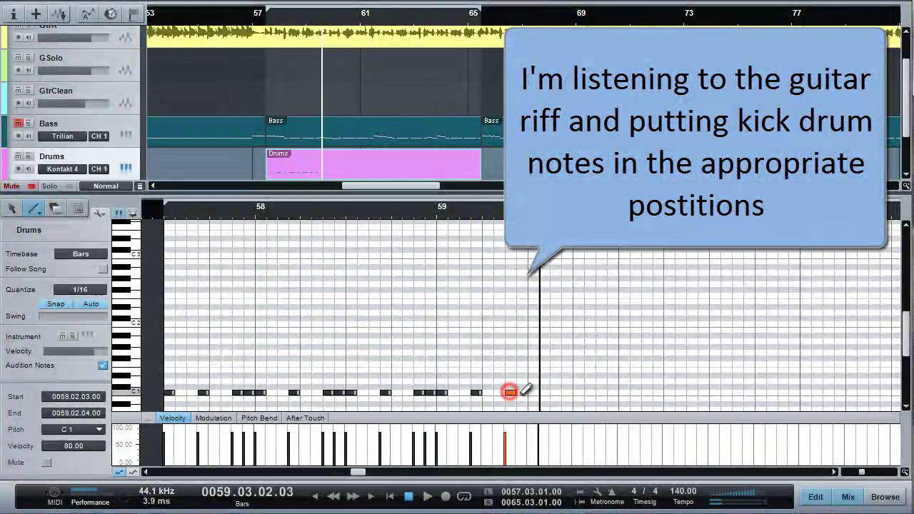
left_click(563, 392)
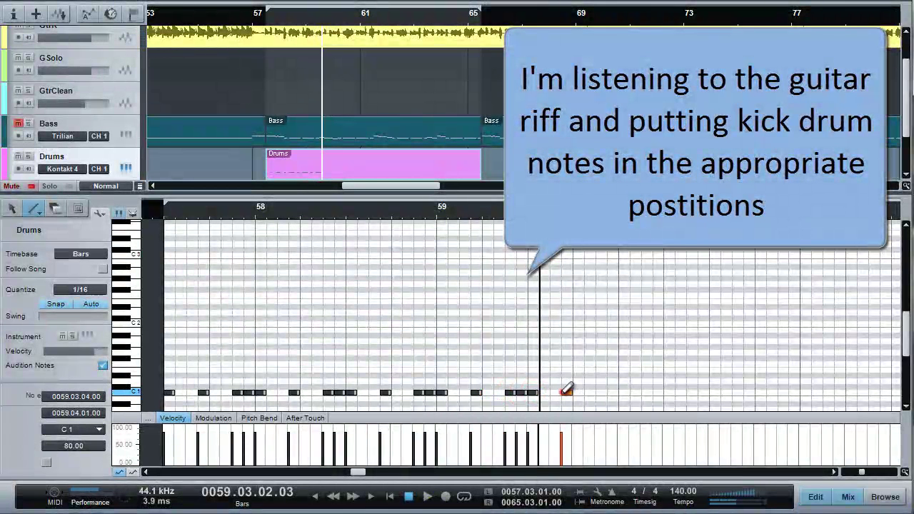
left_click(600, 392)
left_click(612, 392)
left_click(623, 392)
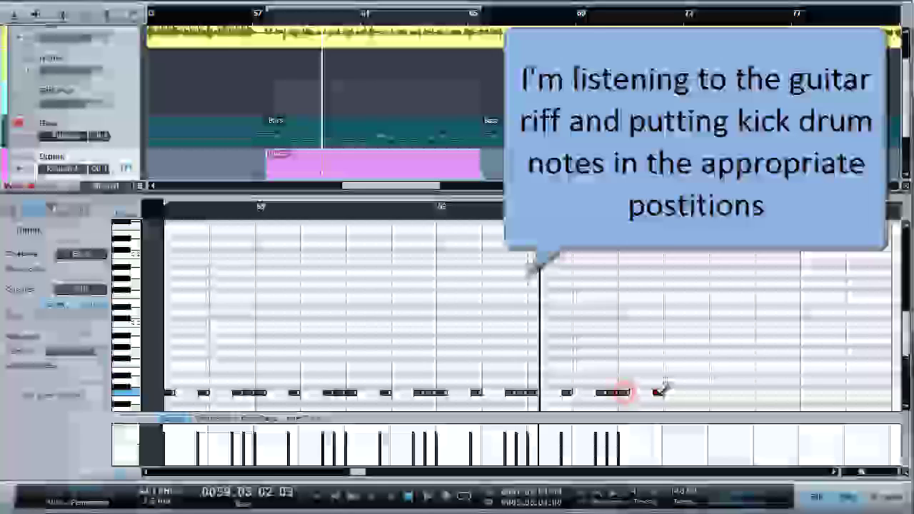
left_click(658, 392)
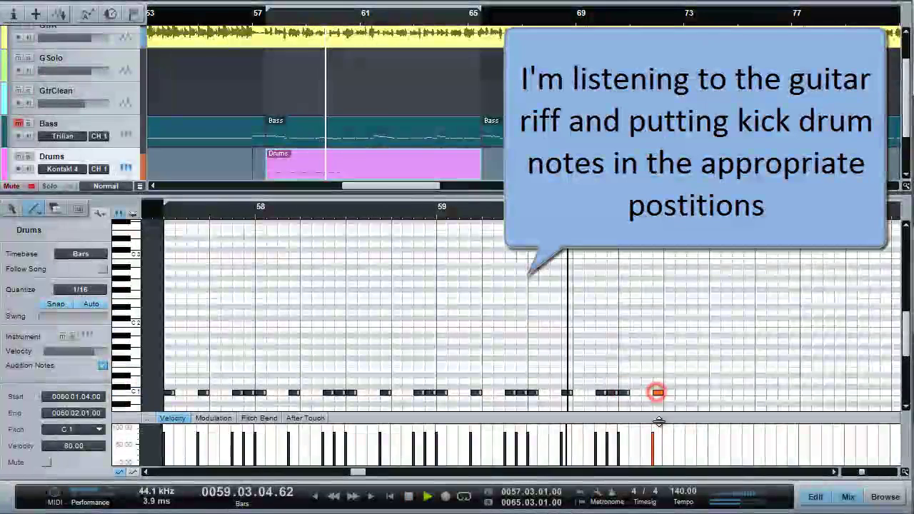
Step: Add C1 kick notes at 60.02.03 through 60.03.01, 60.03.04, 60.04.03 through 61.01.01, and 61.01.04
left_click(835, 472)
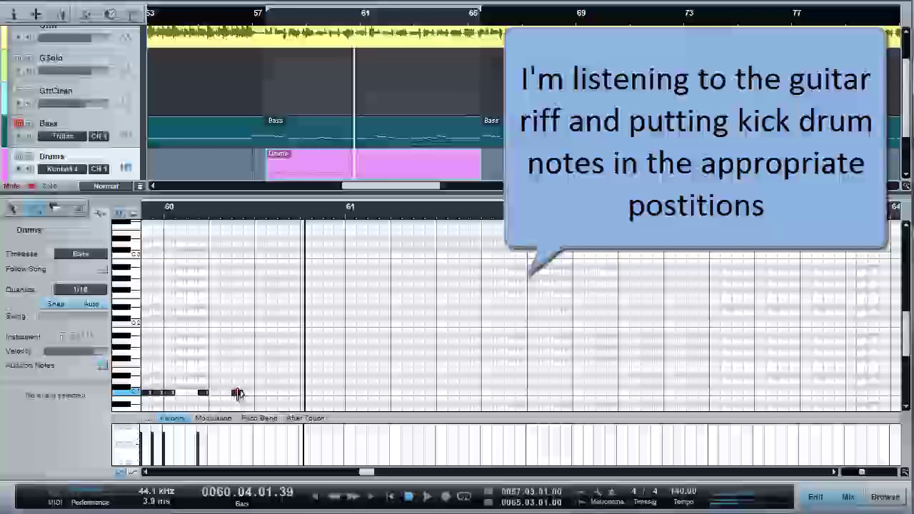
left_click(235, 392)
left_click(246, 392)
left_click(258, 393)
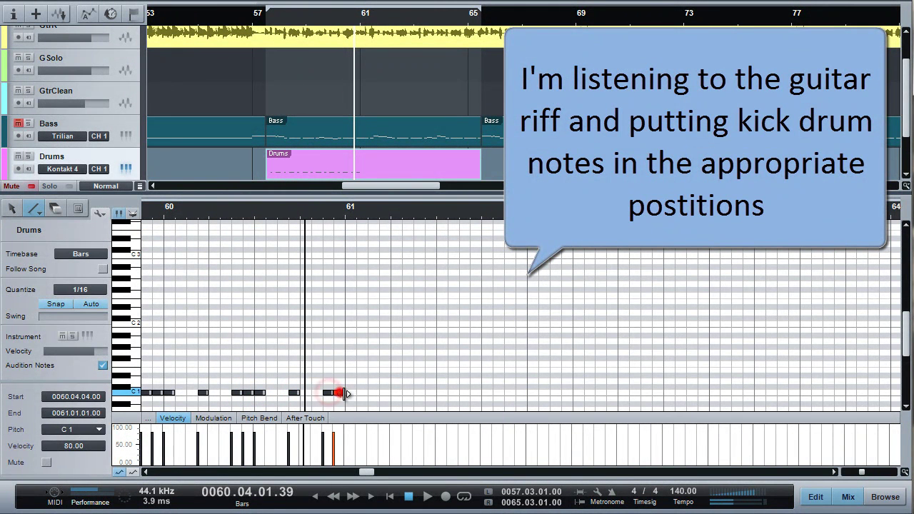
left_click(384, 392)
Step: Listen on into bar 61 and add three consecutive C1 kick notes from 61.02.03 to 61.03.01
key("space")
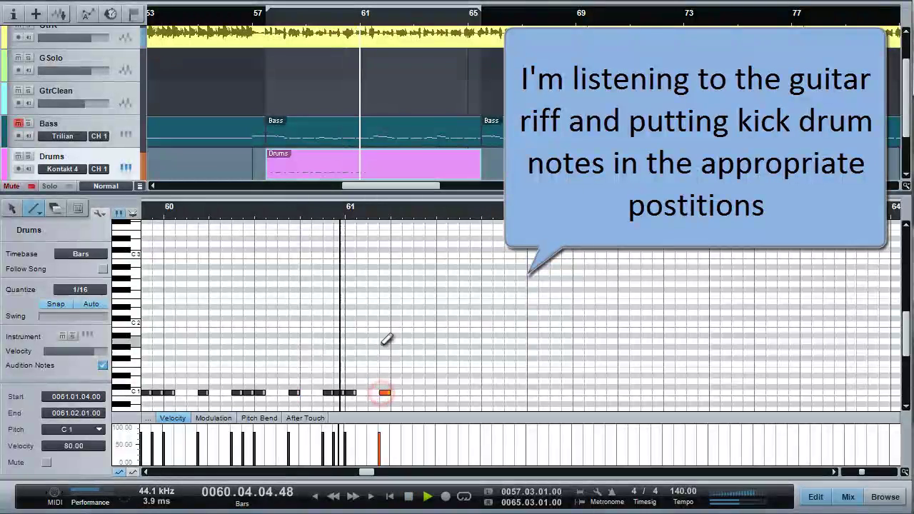
key("space")
left_click(438, 393)
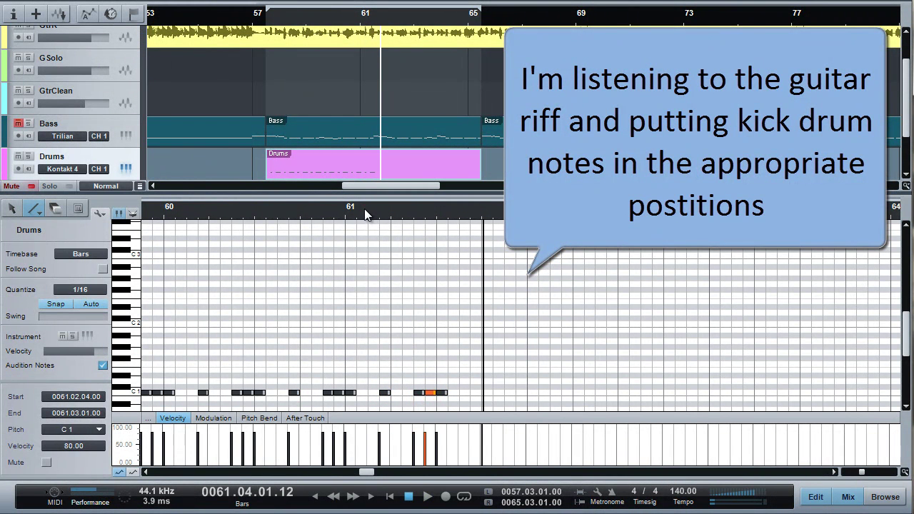
Step: Play back bar 61 against the riff and add C1 kicks at 61.03.04 and on the three sixteenths from 61.04.03 to 62.01.01
key("space")
key("space")
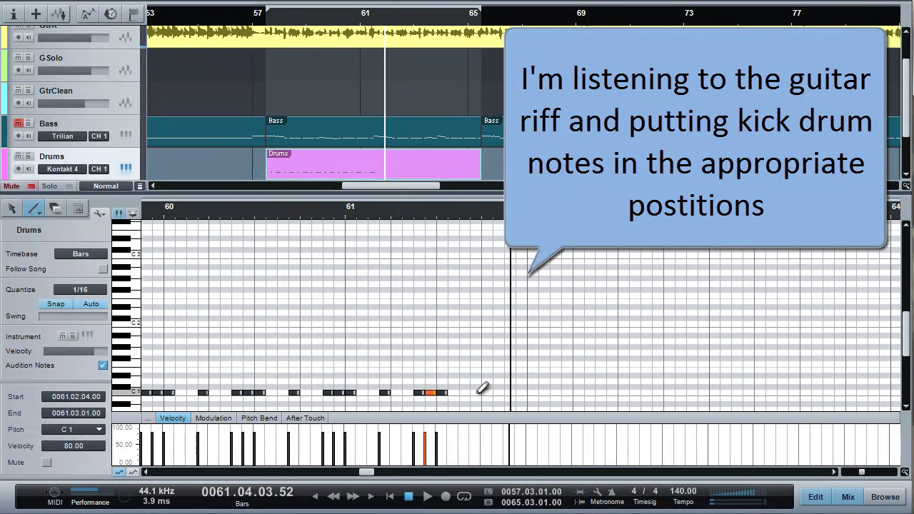
left_click(510, 393)
left_click(521, 393)
left_click(531, 392)
left_click(541, 393)
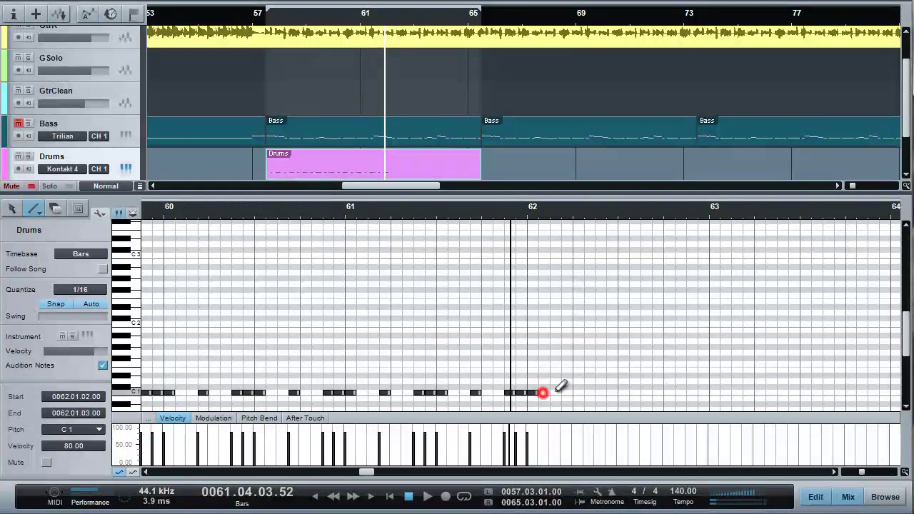
Step: Listen to bar 62 and add C1 kicks at 62.01.04, 62.02.03 through 62.03.01, 62.03.04, 62.04.03 through 63.01.01, and 63.01.04
key("space")
left_click(599, 394)
left_click(621, 393)
left_click(656, 393)
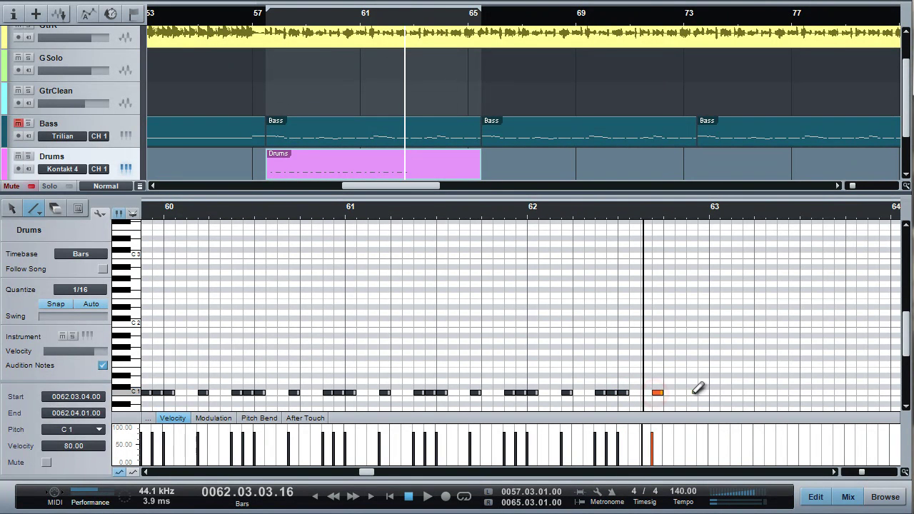
left_click(688, 393)
left_click(698, 393)
left_click(709, 393)
left_click(748, 393)
Step: Play back the transition into bar 63 and add three consecutive C1 kick notes from 63.02.03 to 63.03.01
key("space")
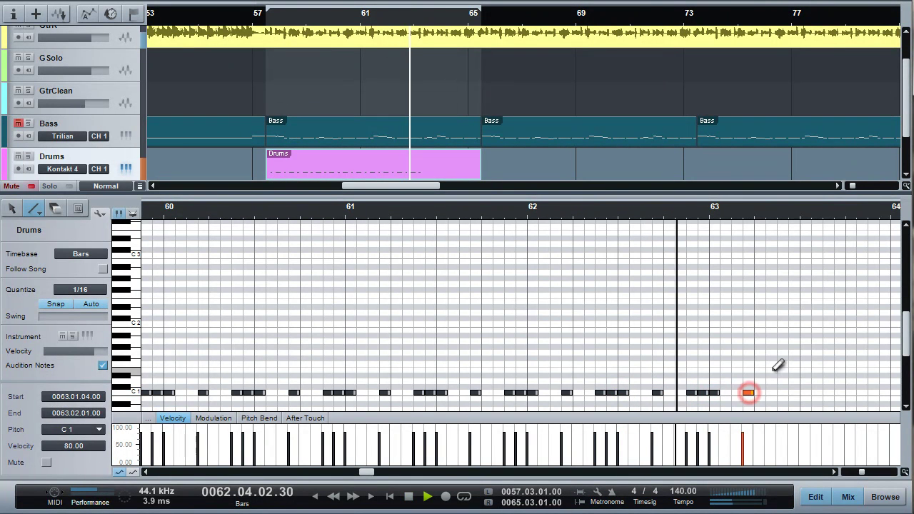
left_click(782, 393)
key("space")
left_click(792, 393)
Step: Listen repeatedly to the riff in bar 63 and add C1 kick notes at 63.03.04, 63.04.03 and 64.01.01
scroll(835, 475, "right", 5)
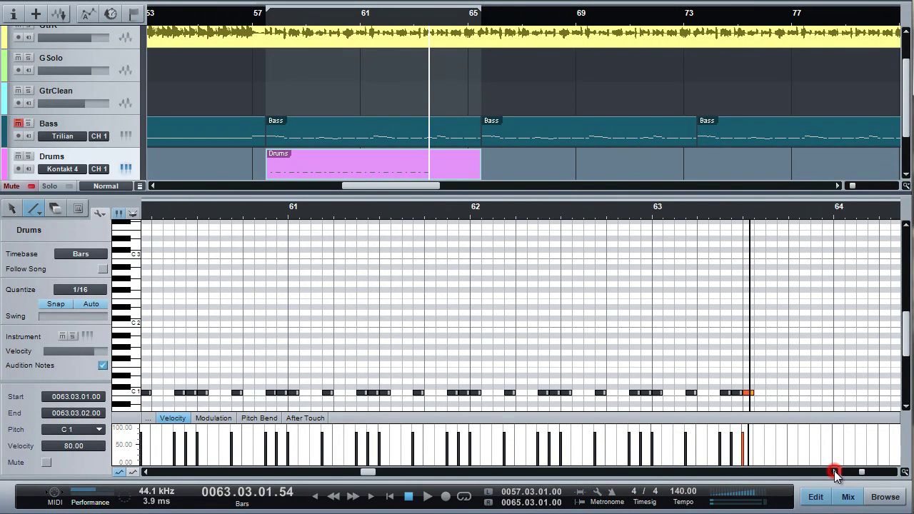
key("space")
key("space")
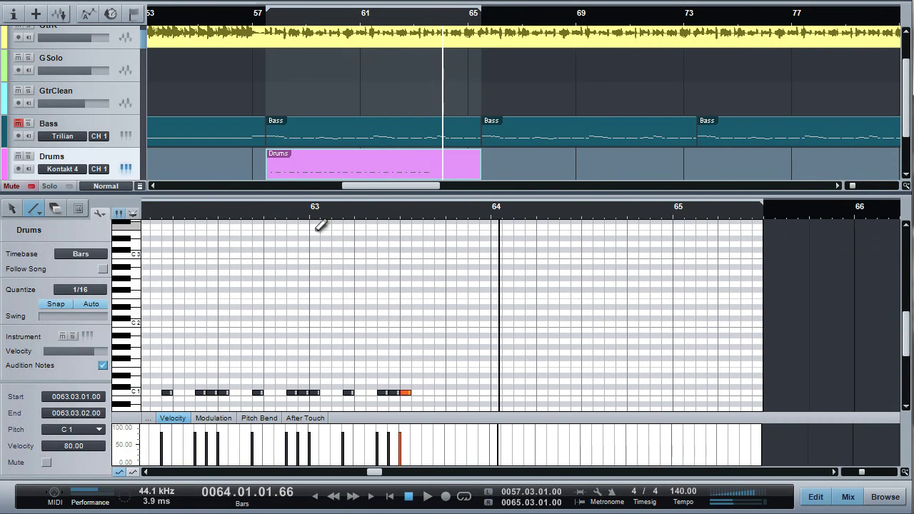
left_click(300, 211)
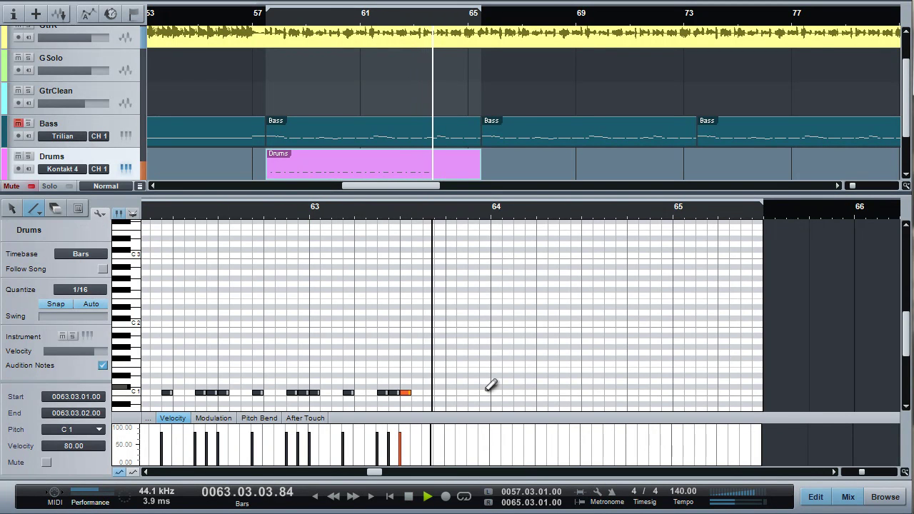
left_click(358, 212)
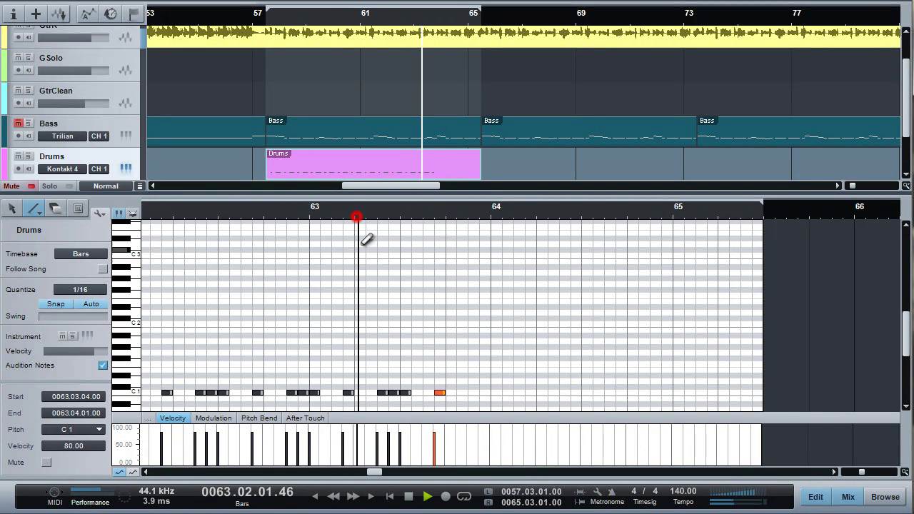
key("space")
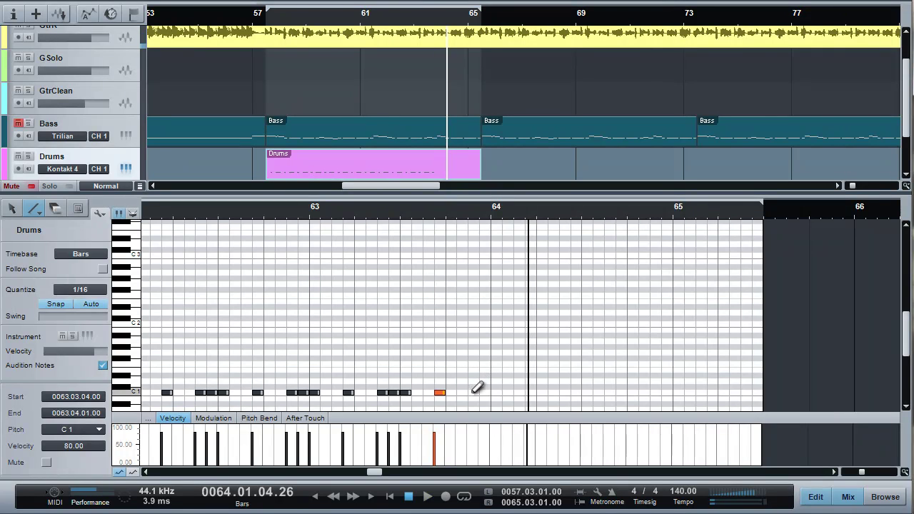
left_click(473, 393)
left_click(497, 393)
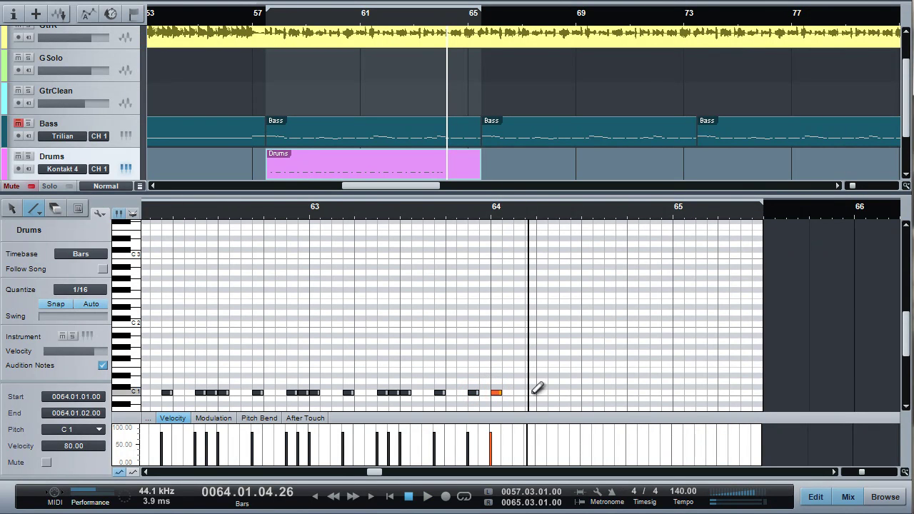
Step: Listen again from mid-bar 63 and add C1 kicks at 64.01.04 and on the three sixteenths from 64.02.03 to 64.03.01
left_click(392, 208)
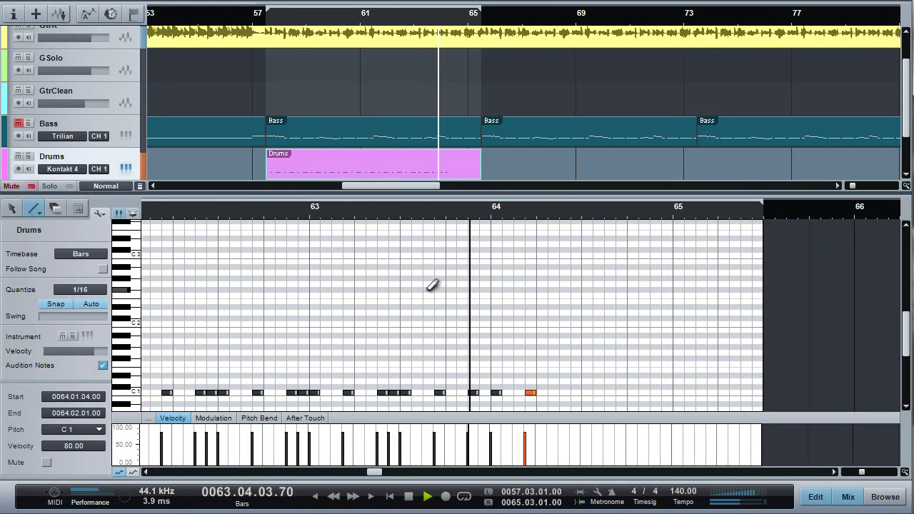
key("space")
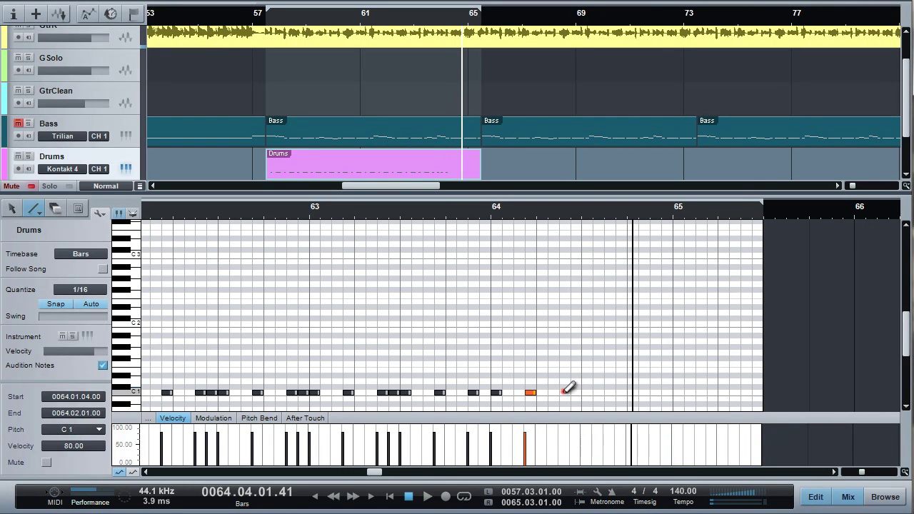
left_click(564, 393)
left_click(576, 393)
left_click(587, 393)
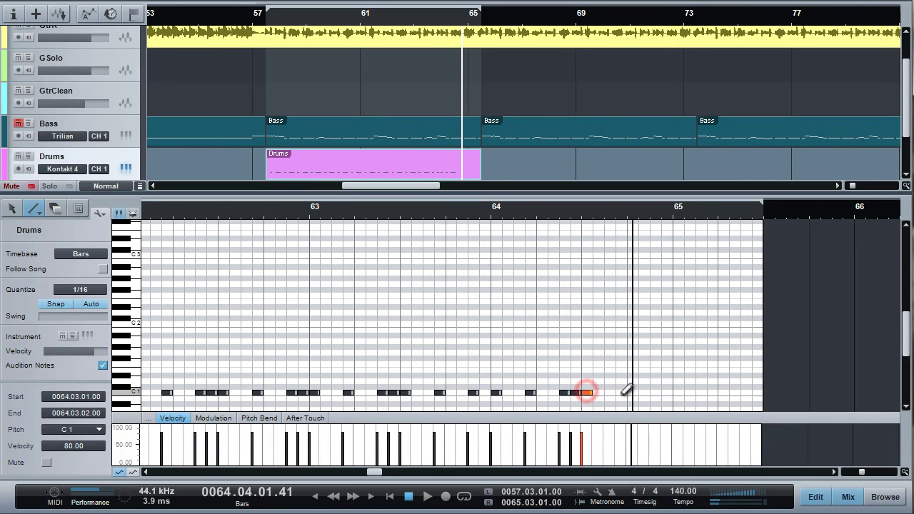
Step: Add C1 kick notes at 64.03.04, 64.04.03 through 65.01.01, and 65.01.04
left_click(659, 393)
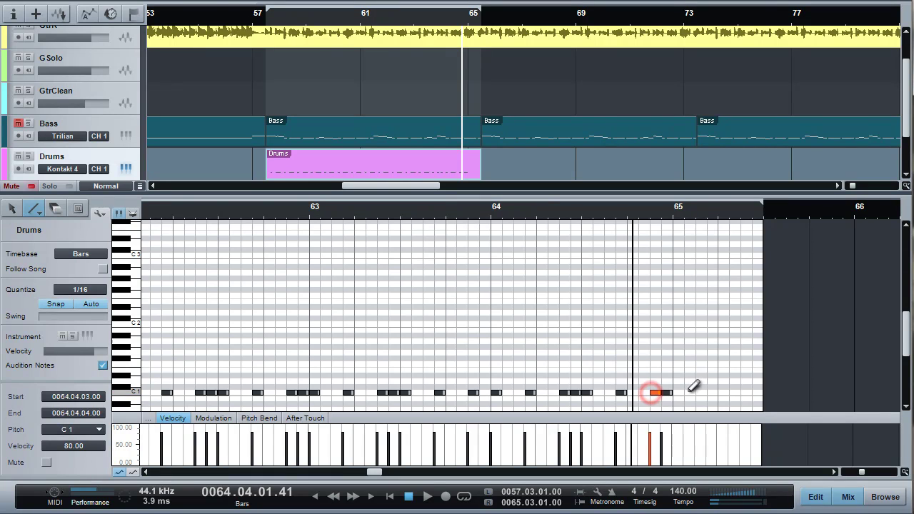
left_click(700, 393)
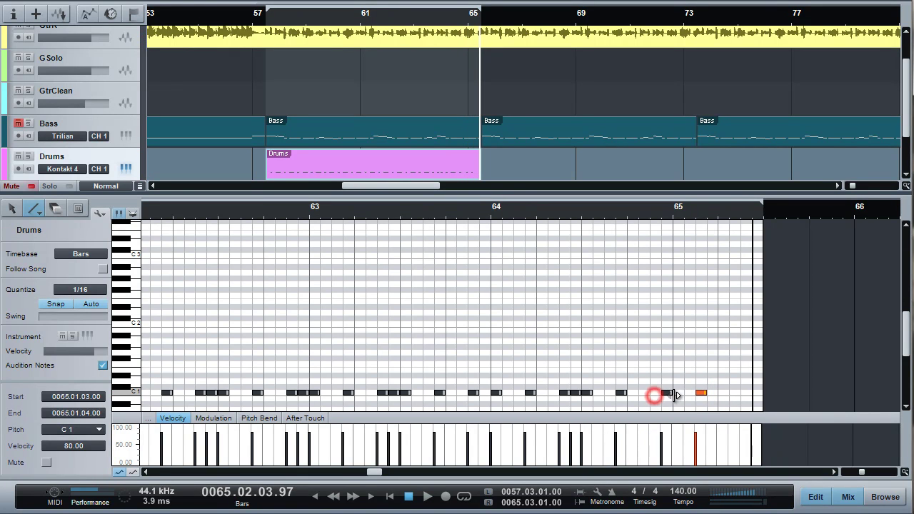
left_click(655, 393)
left_click(711, 393)
Step: Play back from bar 64 and finish the kick line with C1 notes at 65.02.03 and 65.02.04
left_click(500, 214)
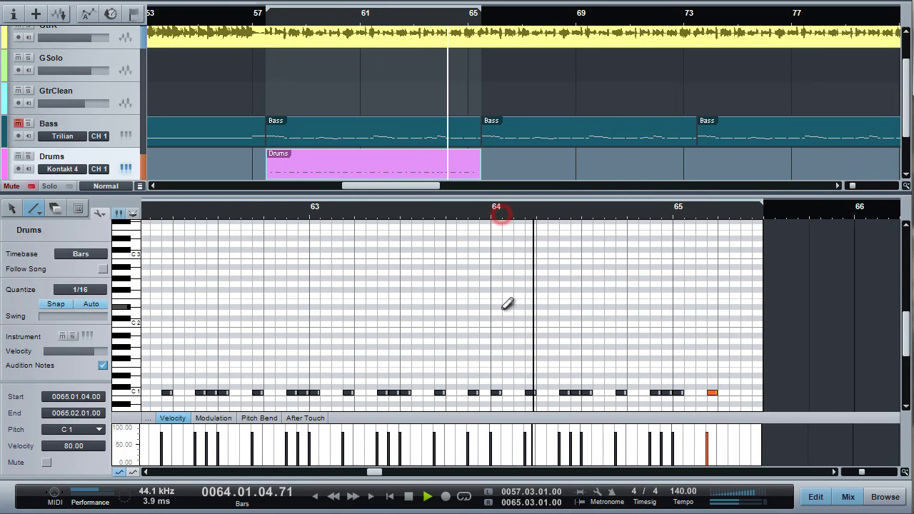
key("space")
left_click(757, 393)
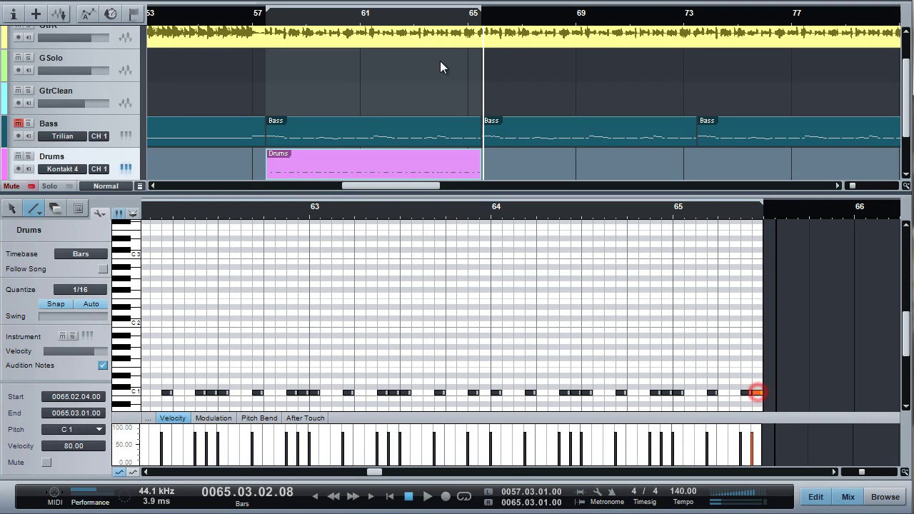
Step: Turn on looping for the 57.03 to 65.03 range, unmute the Bass track and listen to the kicks with the whole mix
left_click(464, 497)
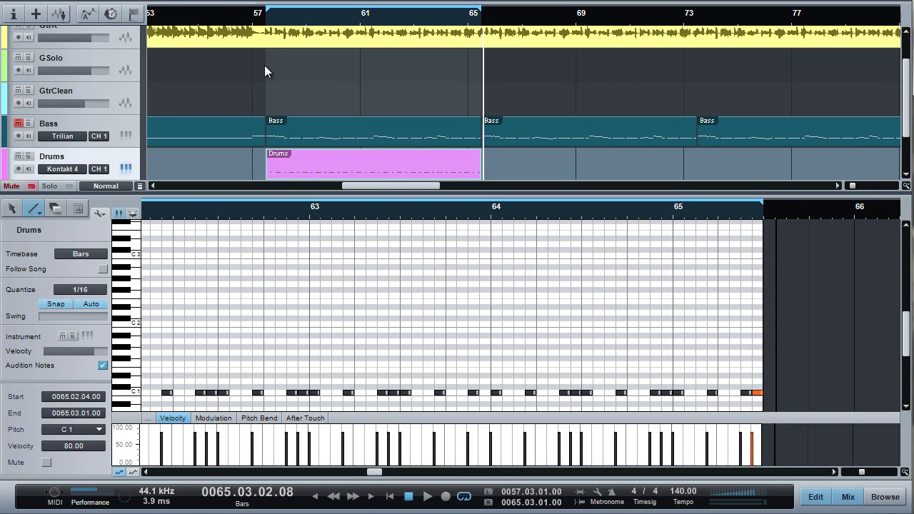
key("space")
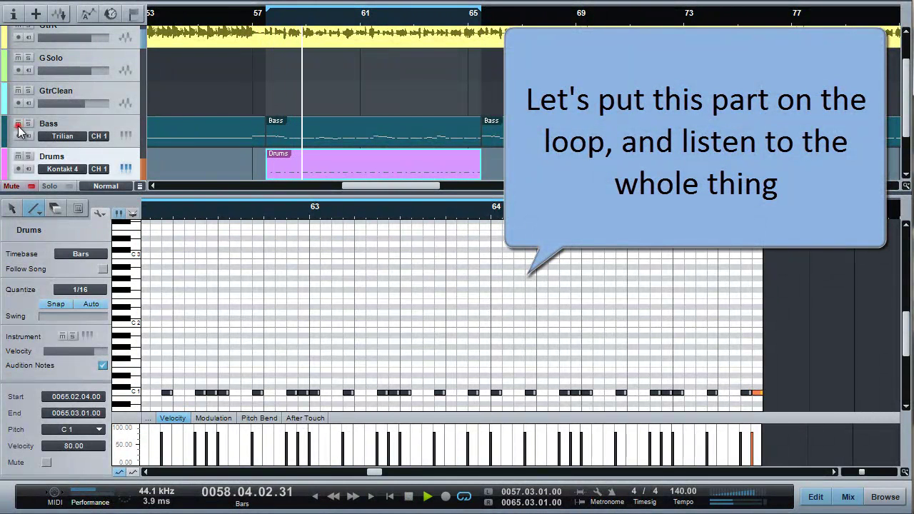
left_click(215, 93)
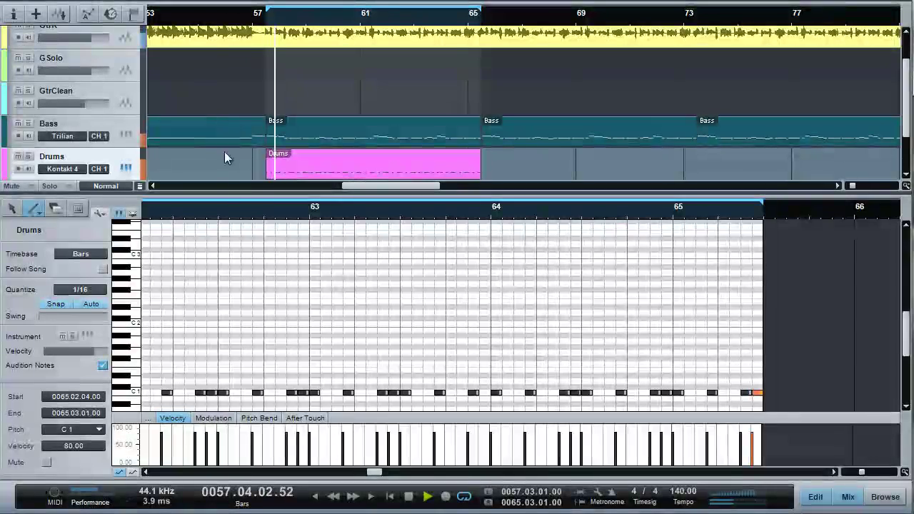
key("space")
Step: Return the playback position to the start of the Drums part at 57.03.01.00 and audition the D1 snare sound
mouse_move(193, 216)
left_mouse_down()
mouse_move(408, 228)
mouse_move(547, 210)
mouse_move(616, 215)
left_mouse_up()
left_click_drag(189, 211, 579, 220)
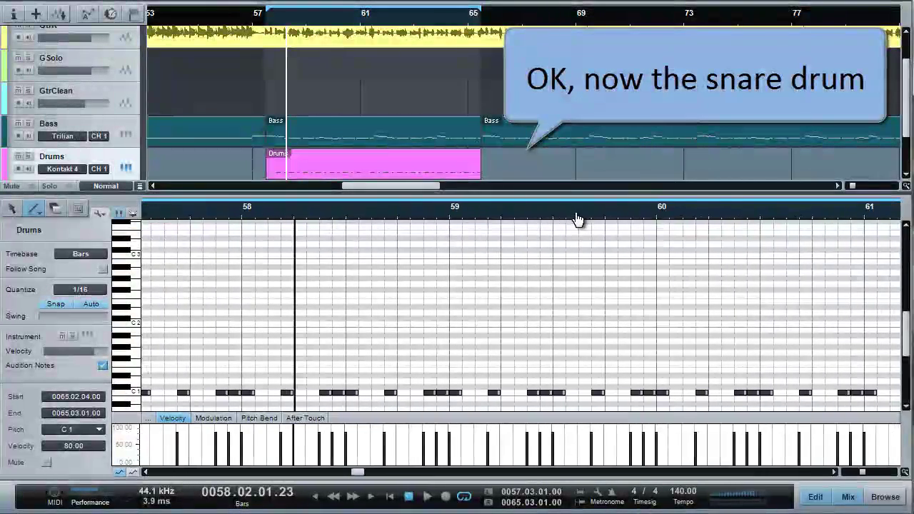
left_click_drag(230, 210, 250, 226)
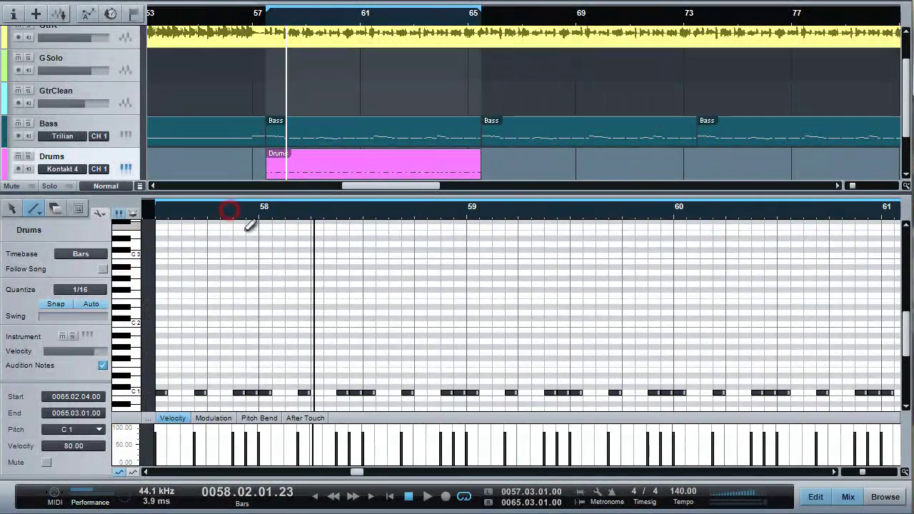
left_click(155, 214)
left_click(137, 384)
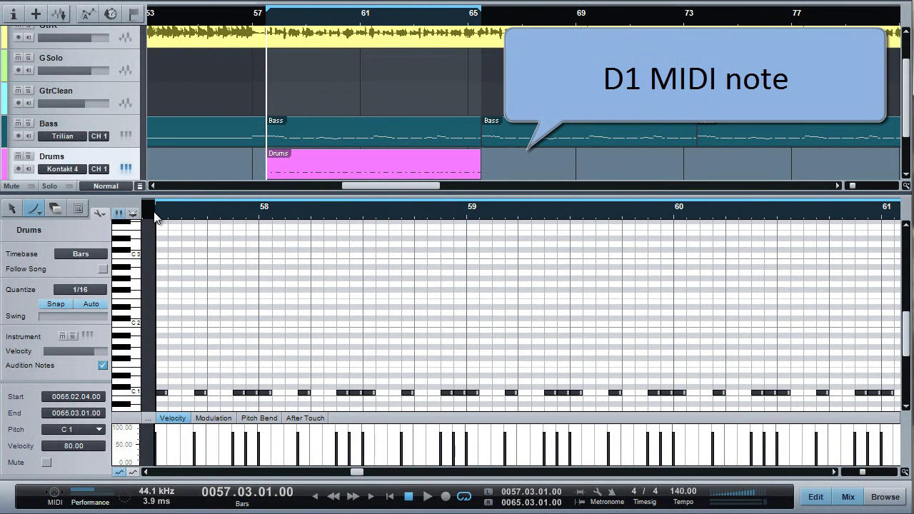
Step: Listen from the part's start, replace the kick at 58.01.01 with a D1 snare note, and add another D1 snare at 59.01.01
key("space")
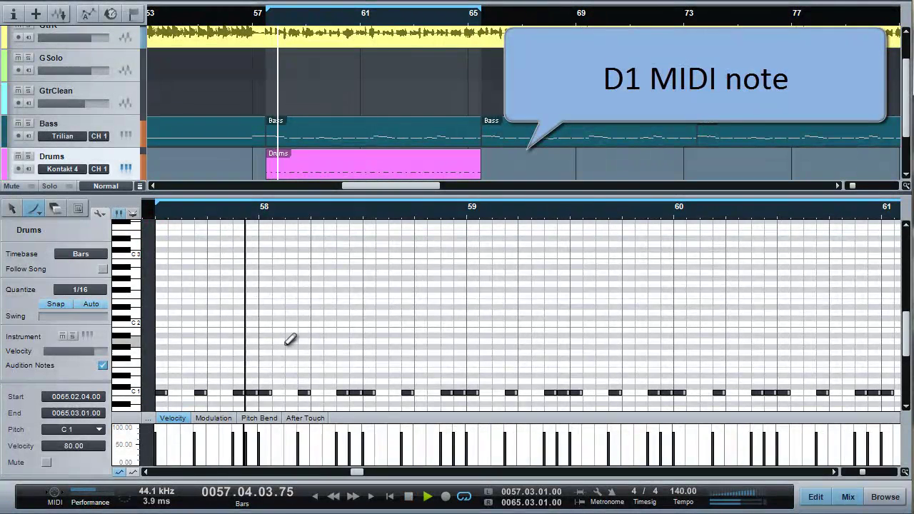
key("space")
left_click(265, 382)
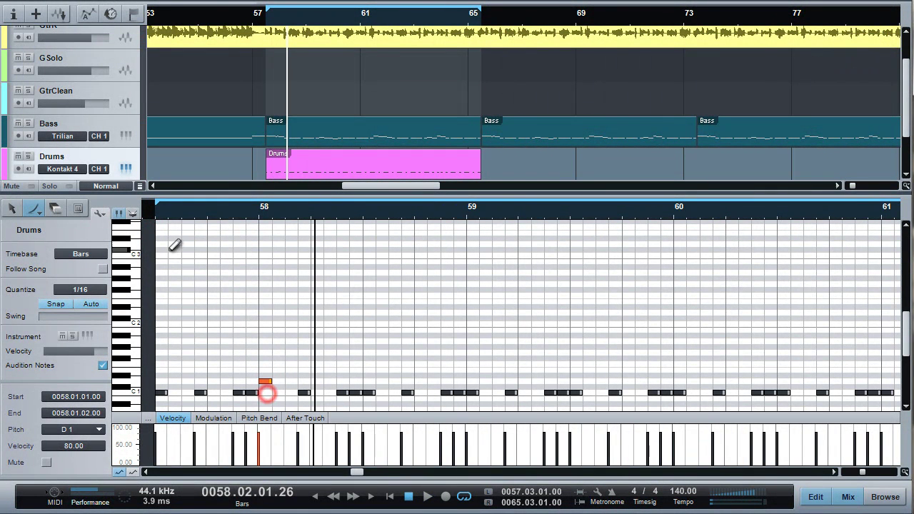
key("space")
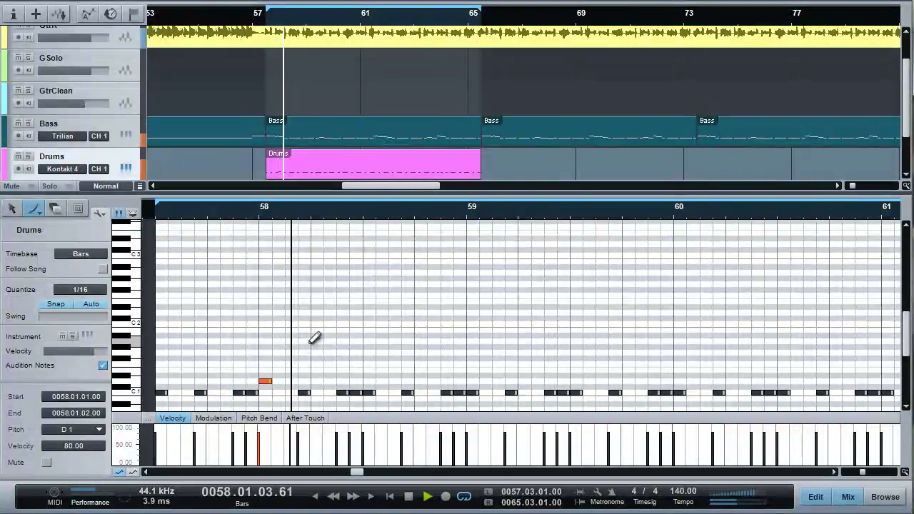
key("space")
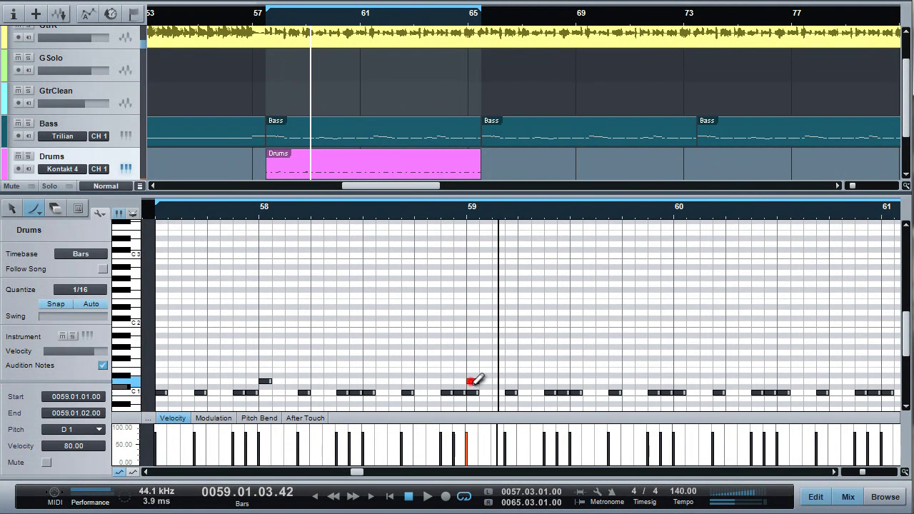
Step: Remove the kick under the 59.01.01 snare and, following the riff, replace the kick at 60.01.01 with a D1 snare
left_click(473, 381)
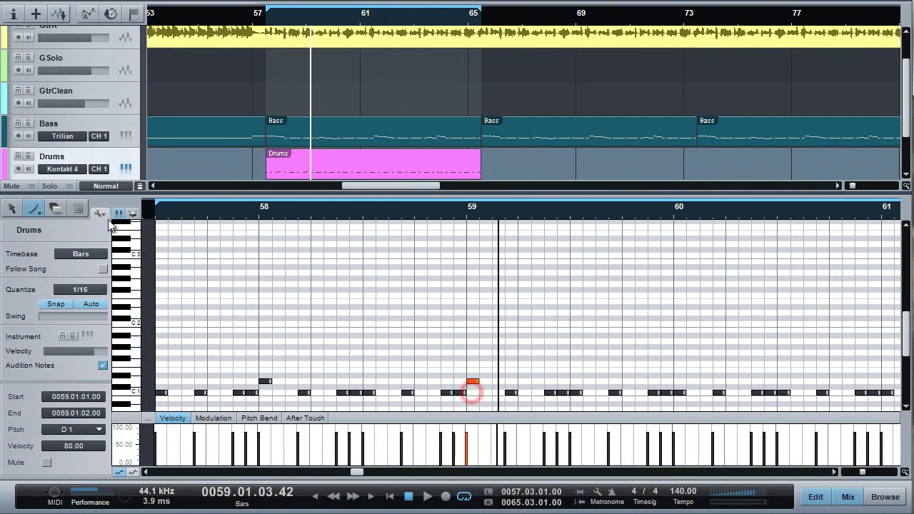
key("space")
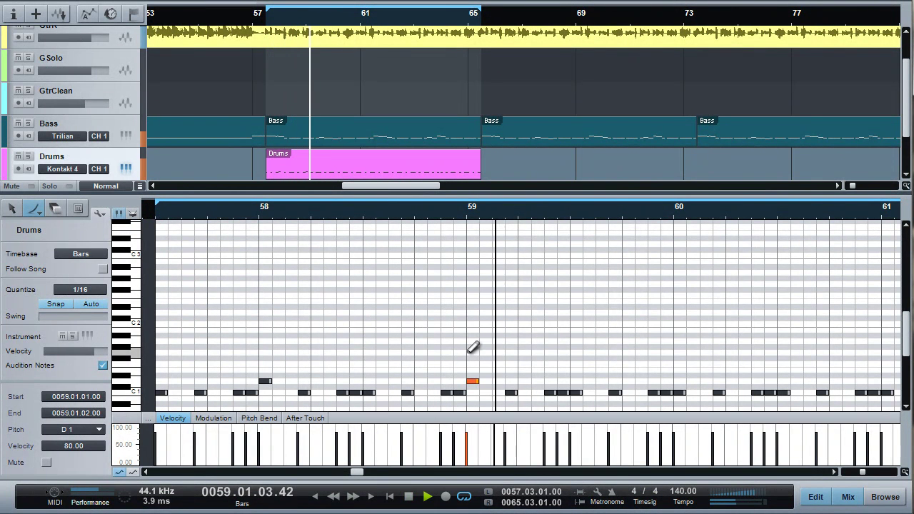
left_click(680, 382)
key("space")
left_click_drag(833, 474, 833, 474)
key("space")
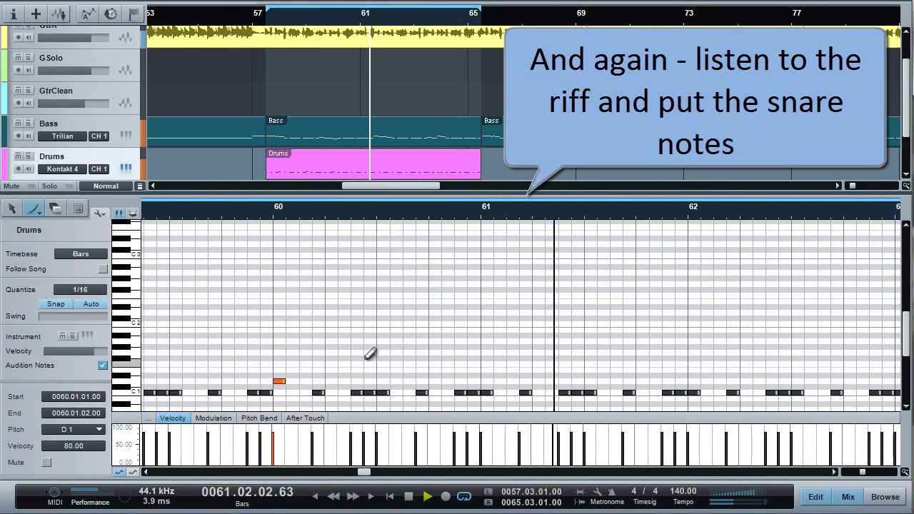
Step: Listen from just before bar 60 and replace the C1 kick at 61.01.01 with a D1 snare note
key("space")
left_click(168, 217)
key("space")
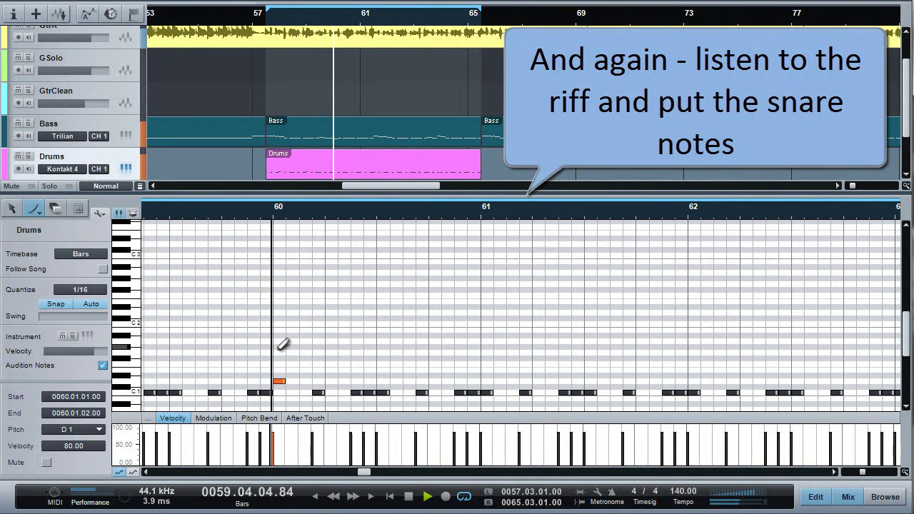
left_click(490, 379)
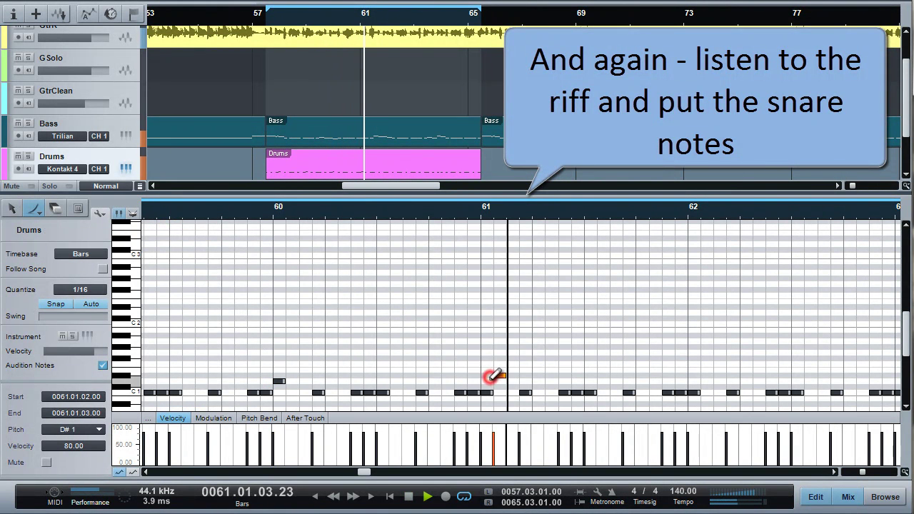
key("space")
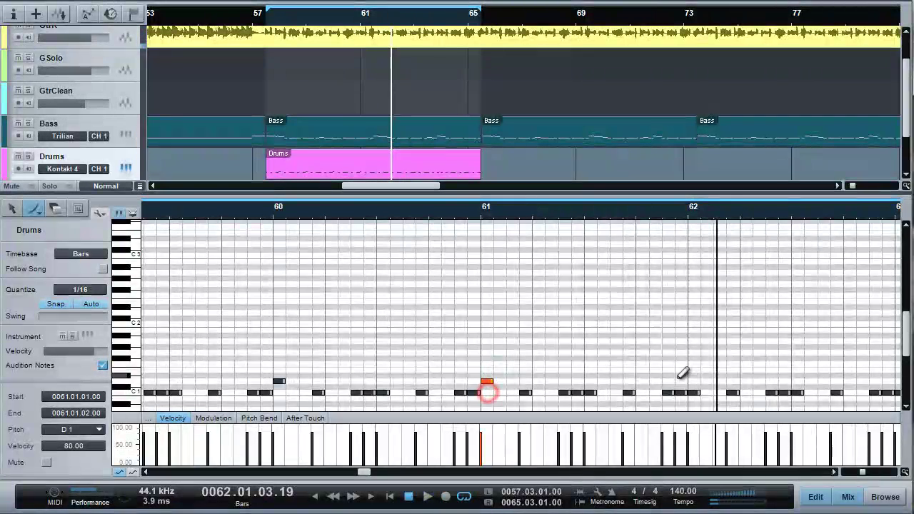
Step: Replace the kicks at 62.01.01 and 63.01.01 with D1 snare notes while following the riff
left_click(834, 472)
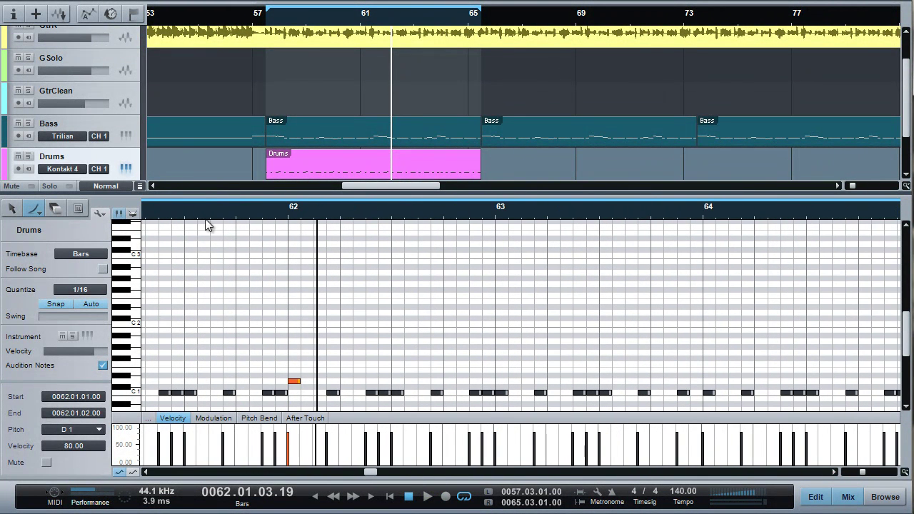
left_click(205, 214)
key("space")
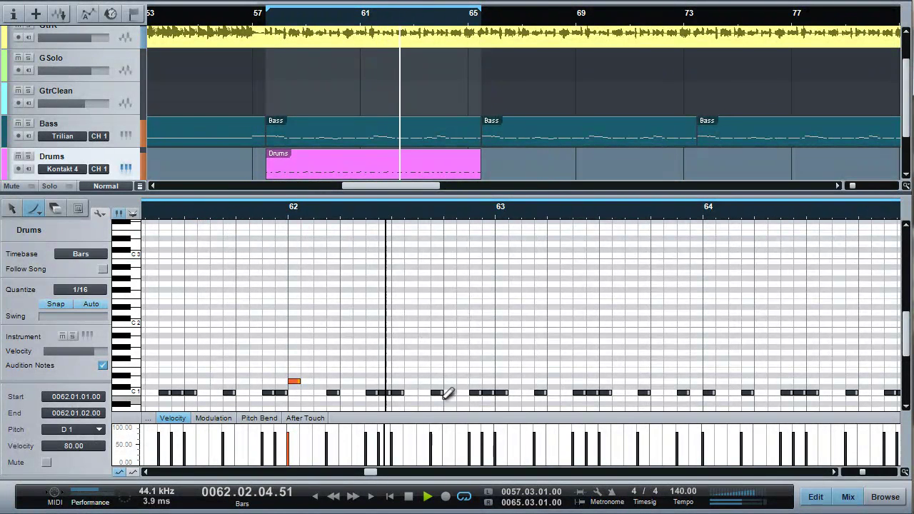
left_click(502, 382)
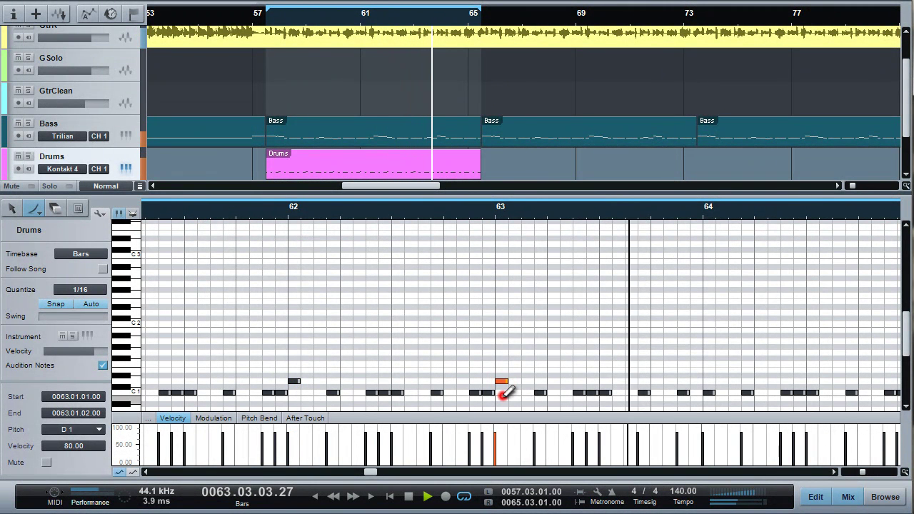
Step: Change the 63.01.01 snare back to a C1 kick, place a D1 snare at 63.01.03 and listen from bar 62
left_click(173, 208)
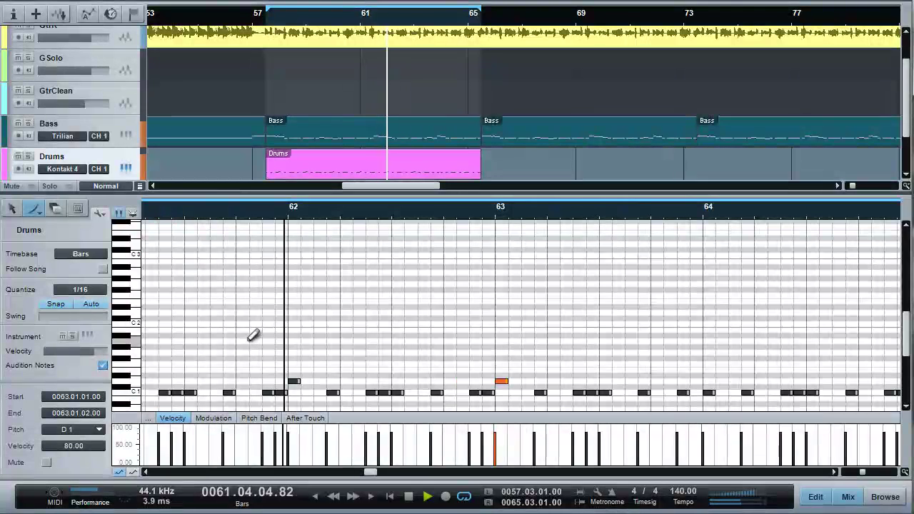
key("space")
left_click_drag(502, 382, 502, 393)
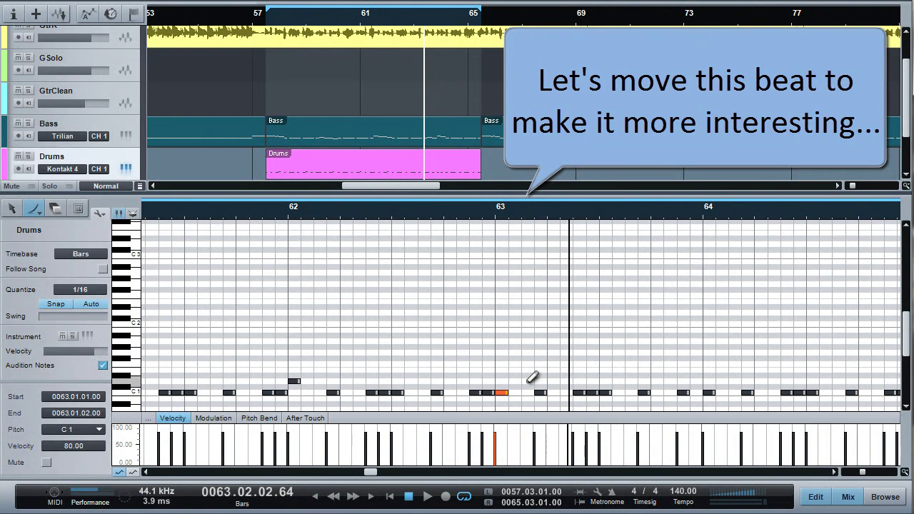
left_click(323, 215)
key("space")
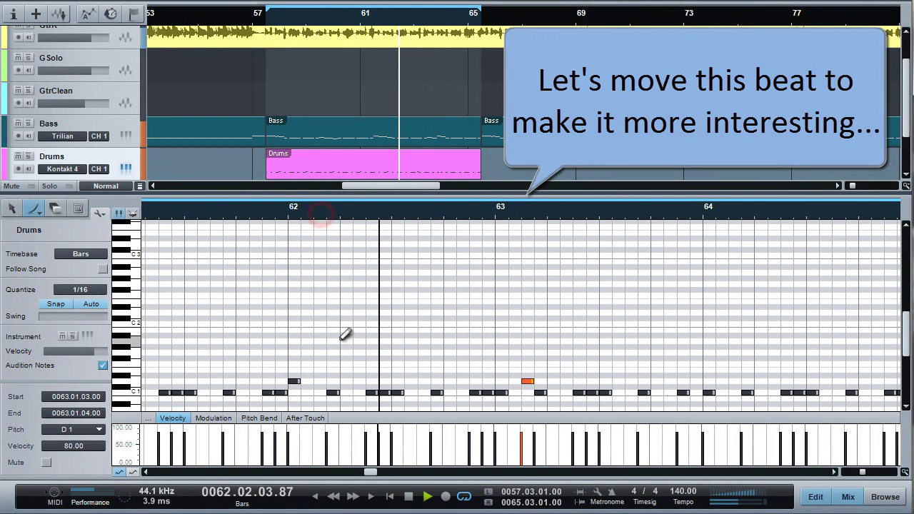
Step: Move the snare from 63.01.03 to 63.01.04 in place of the kick there, and listen from just before bar 62
key("space")
left_click_drag(527, 381, 543, 378)
left_click(272, 217)
key("space")
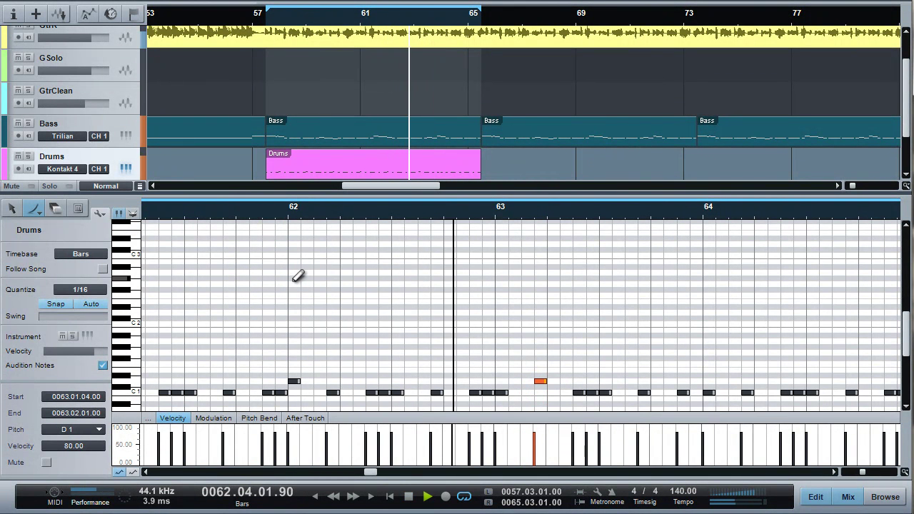
Step: Stop playback and replace the kick at 64.01.04 with a D1 snare note
key("space")
left_click(748, 381)
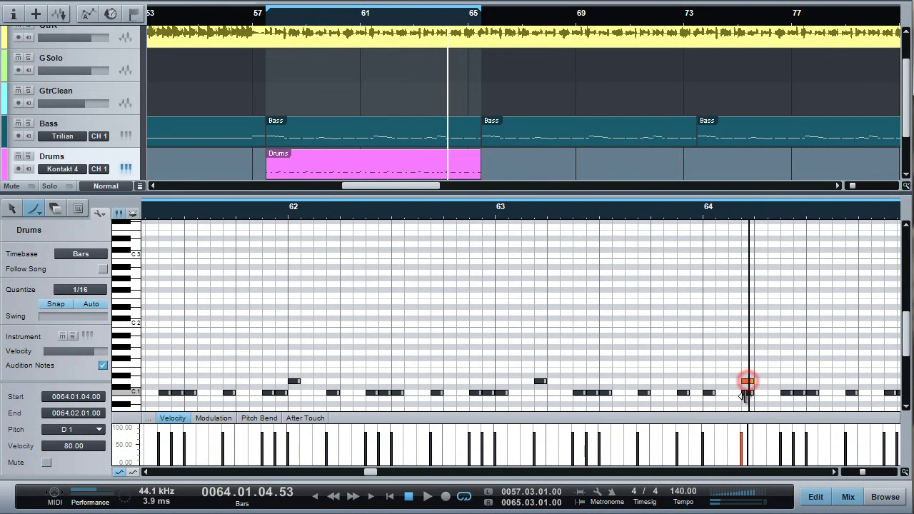
left_click(747, 394)
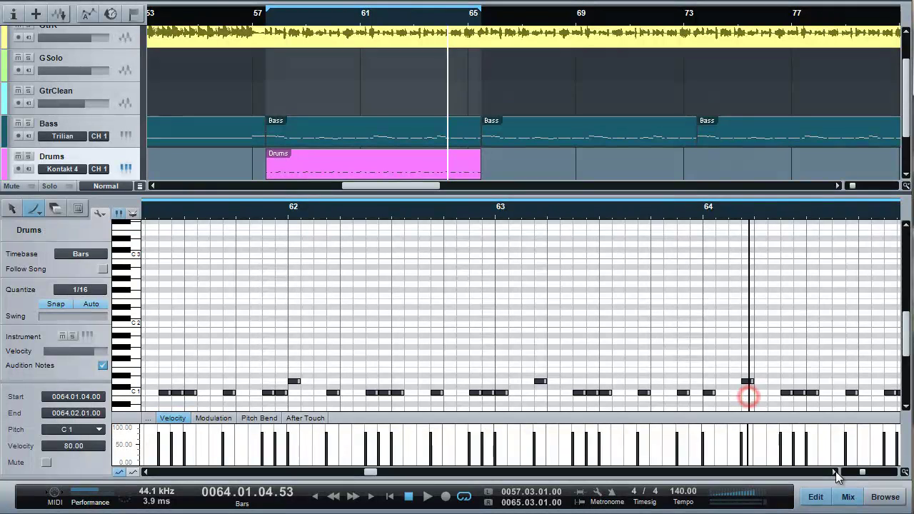
Step: Listen from just before bar 63, replace the kick at 65.01.01 with a D1 snare, and play the part back again
left_click(835, 472)
left_click(835, 472)
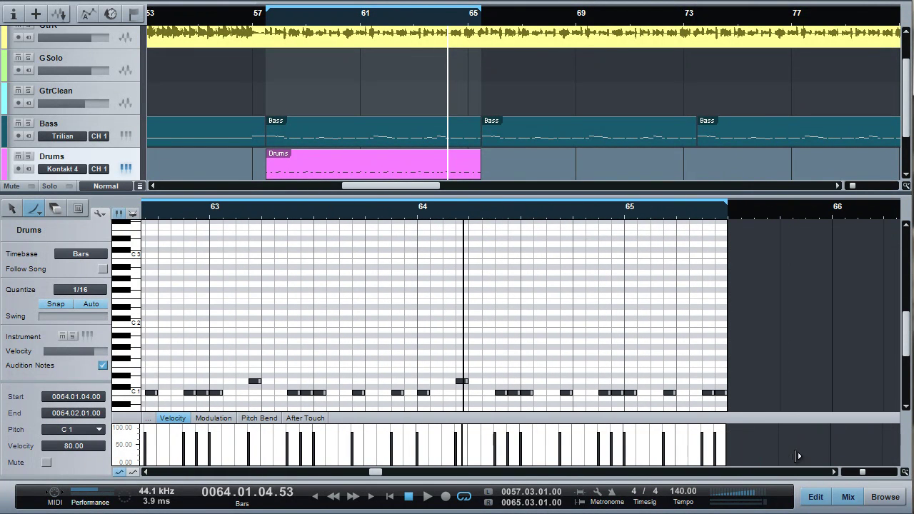
left_click(172, 217)
key("space")
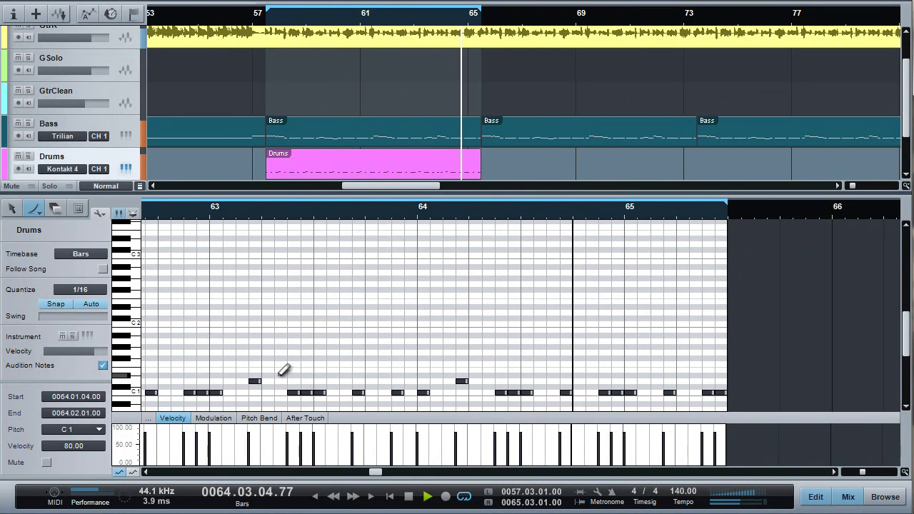
left_click(162, 215)
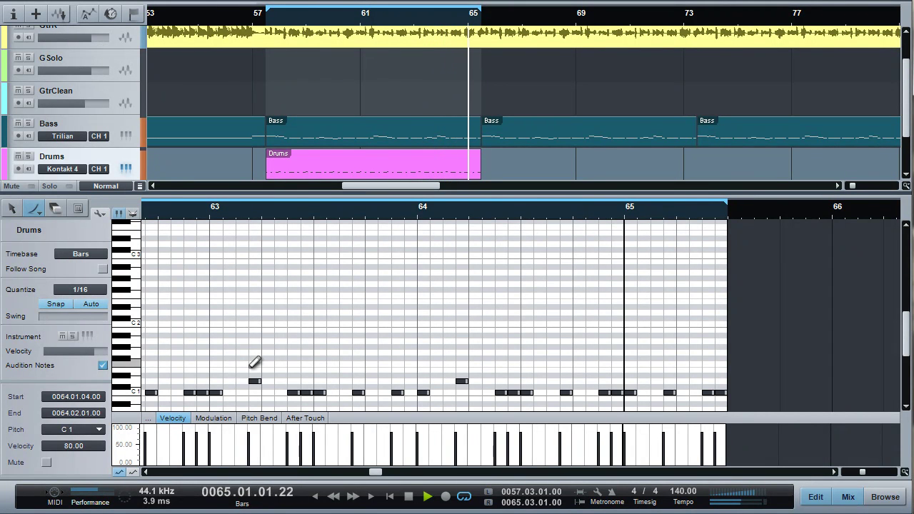
key("space")
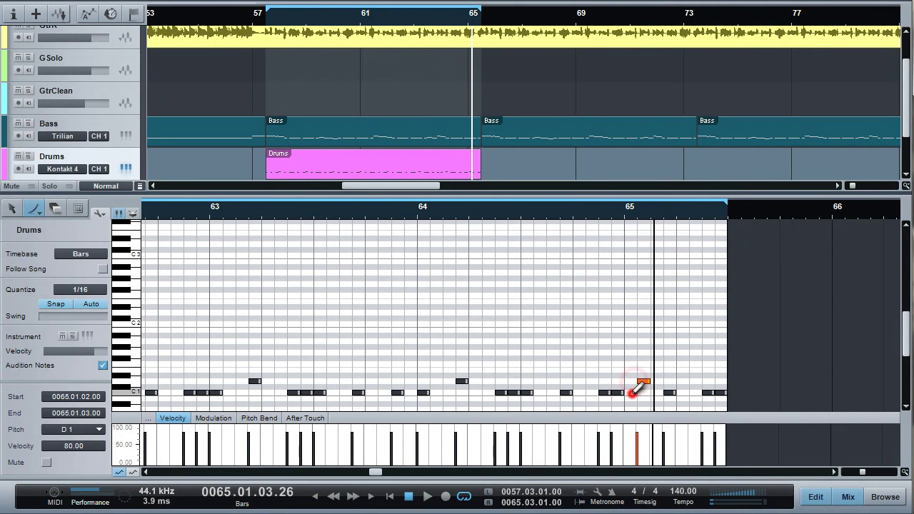
left_click(164, 214)
key("space")
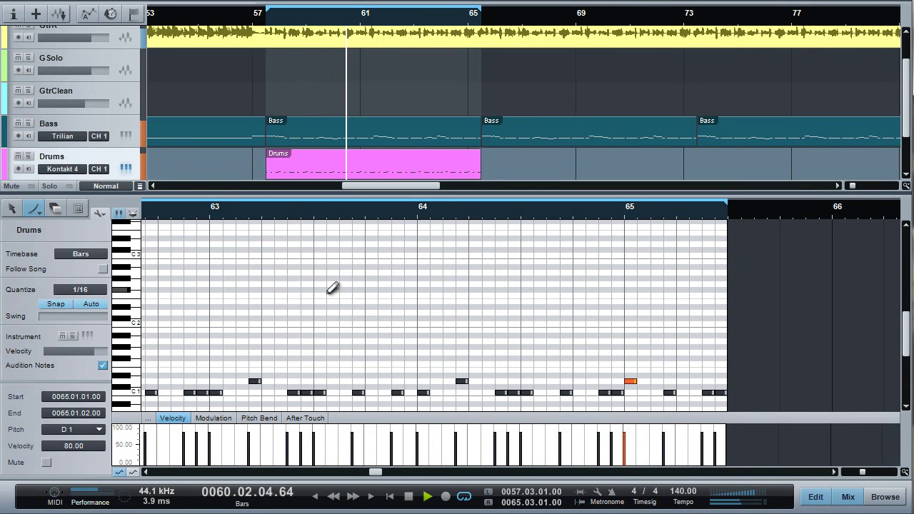
Step: Listen to the ending from bar 64 and add D1 snares at 65.02.02 and 65.02.04, removing the kick at 65.02.04
mouse_move(376, 472)
left_mouse_down()
mouse_move(362, 472)
mouse_move(377, 476)
left_mouse_up()
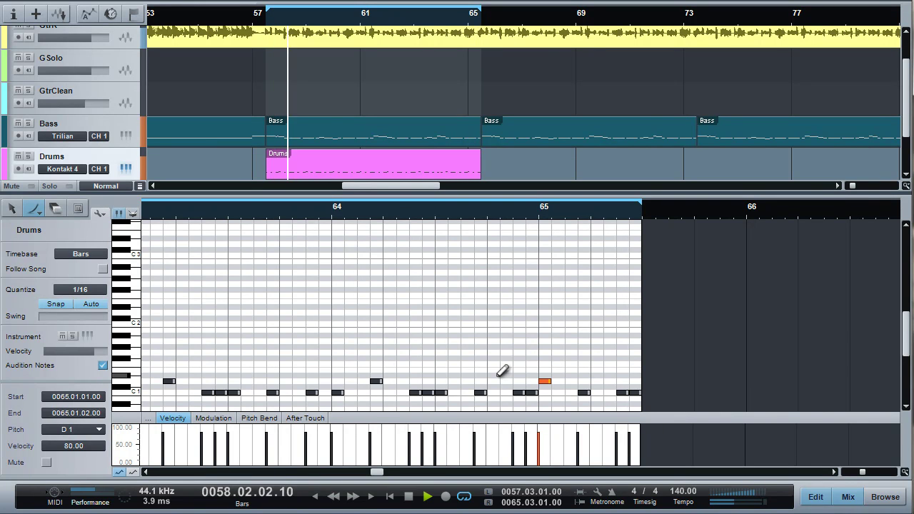
left_click(406, 213)
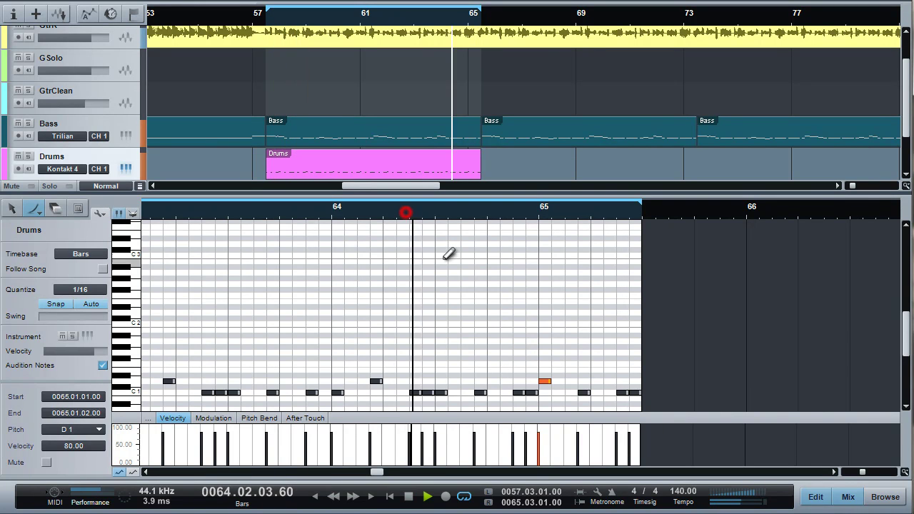
key("space")
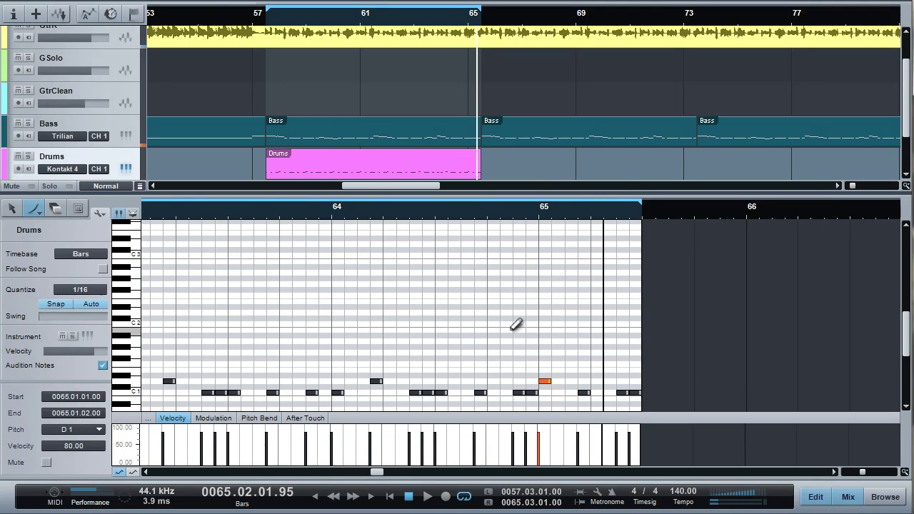
left_click(610, 381)
left_click(635, 382)
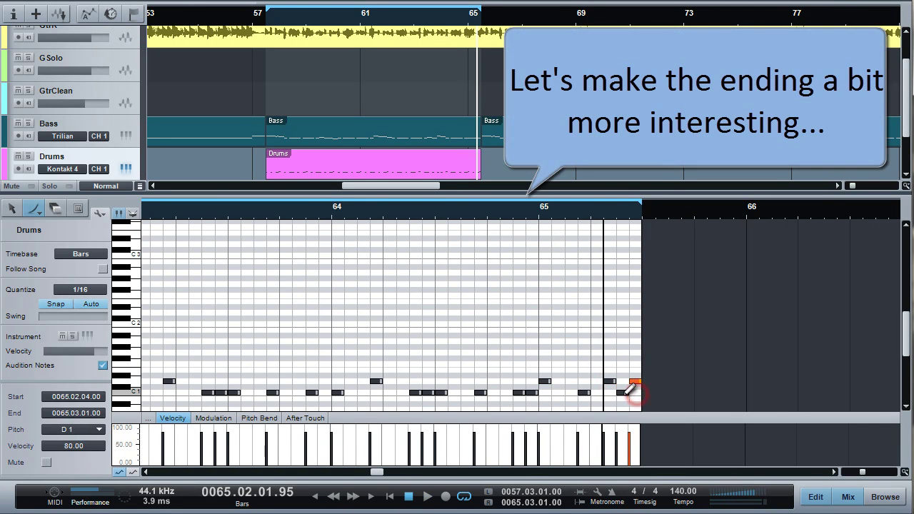
Step: Rework the ending to D1 snares at 65.02.01 and 65.02.03, without the 65.02.04 snare and the 65.02.03 kick, and play it back
left_click(381, 213)
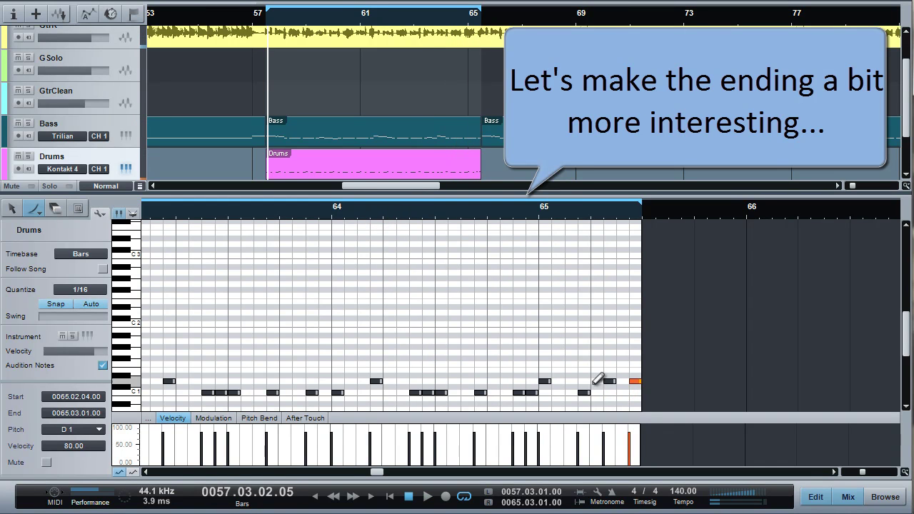
left_click(633, 382)
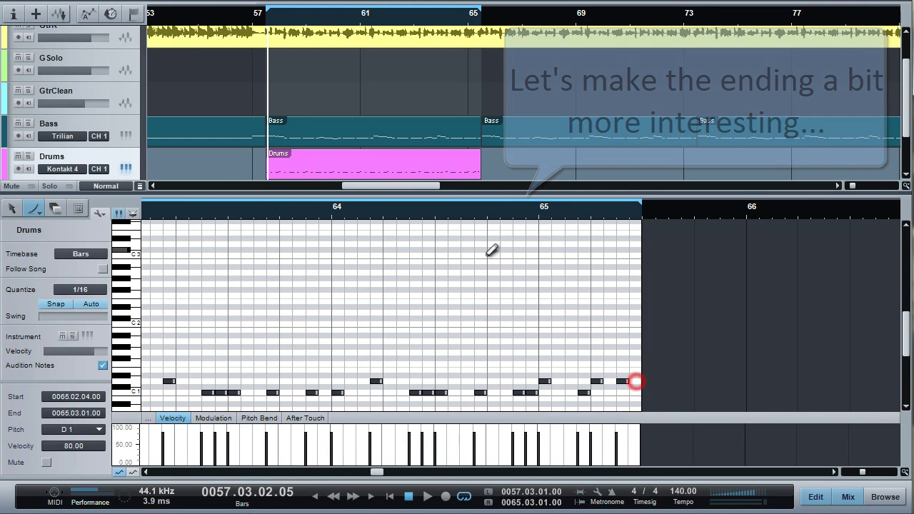
left_click(449, 209)
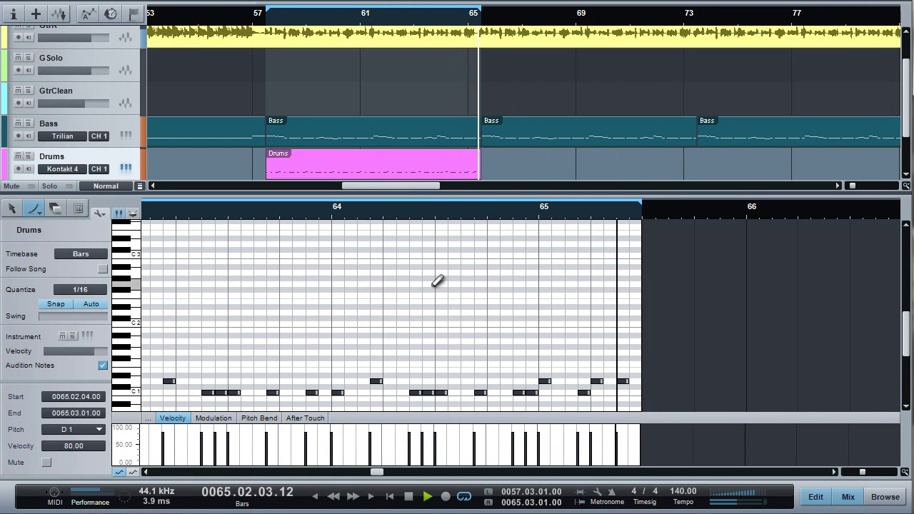
Step: Add a D1 snare at 65.02.04 and a C1 kick at 65.01.03, listen to the ending, and delete the kick at 65.01.04
key("space")
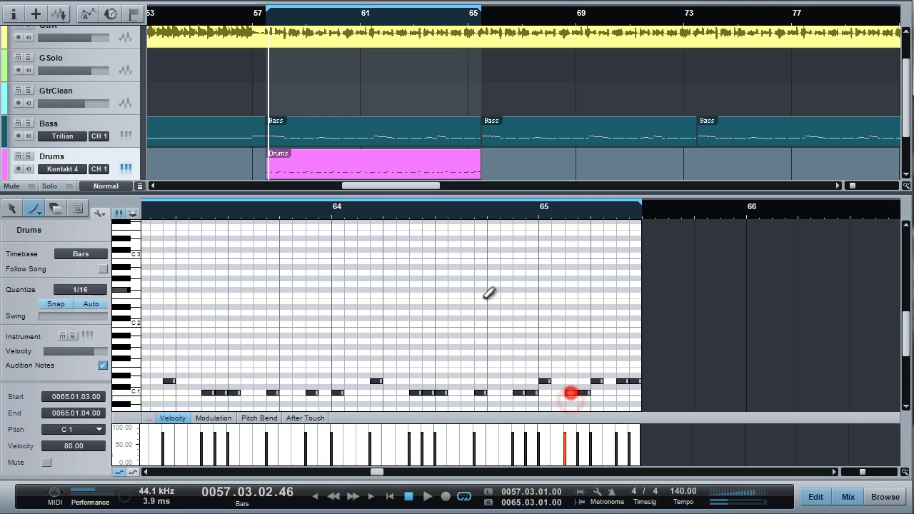
left_click(410, 214)
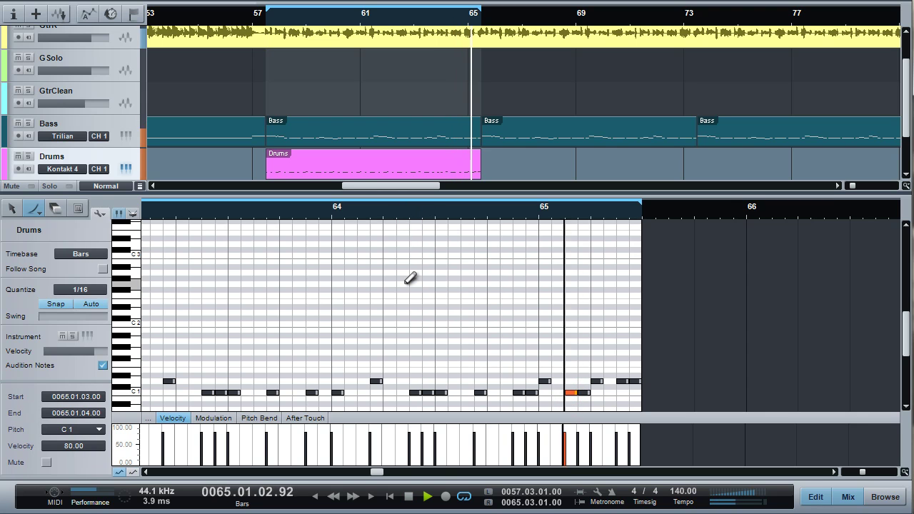
key("space")
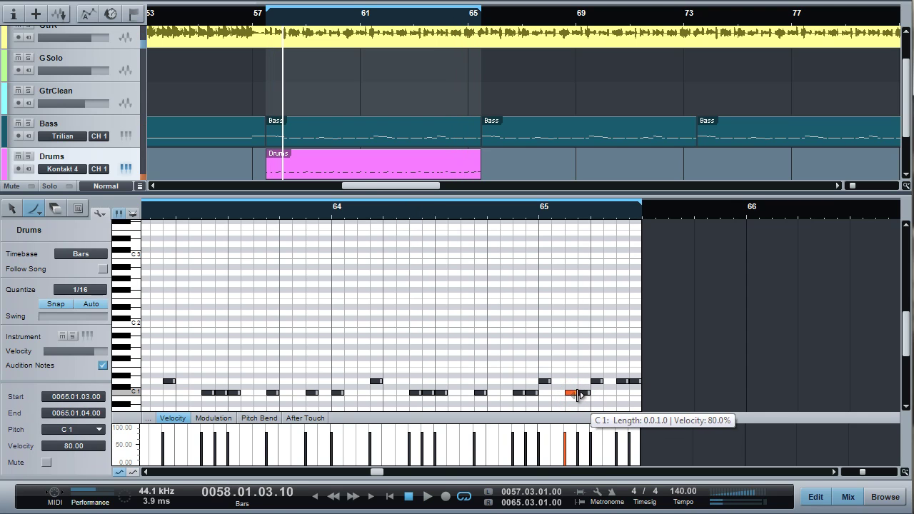
left_click(584, 392)
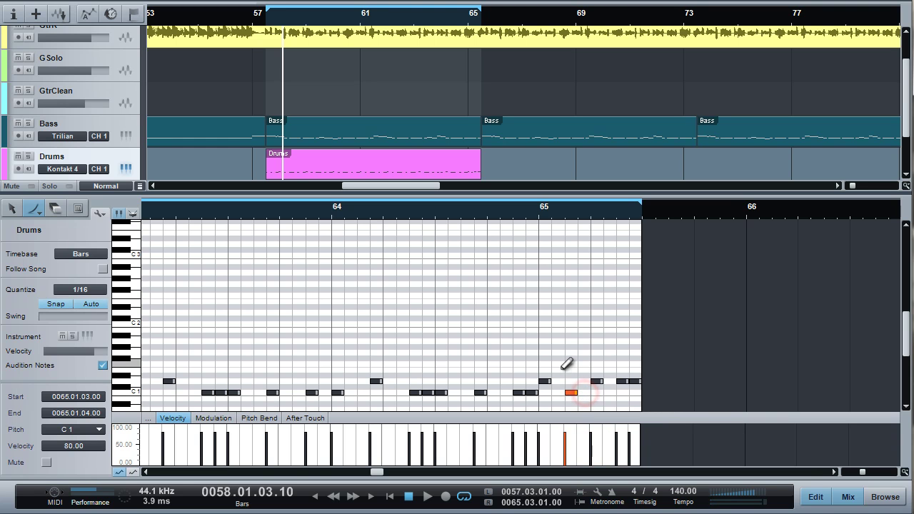
Step: Replace the kick at 65.01.03 with a G1 tom and add toms on A1 at 65.01.04 and F1 at 65.02.02
left_click(458, 217)
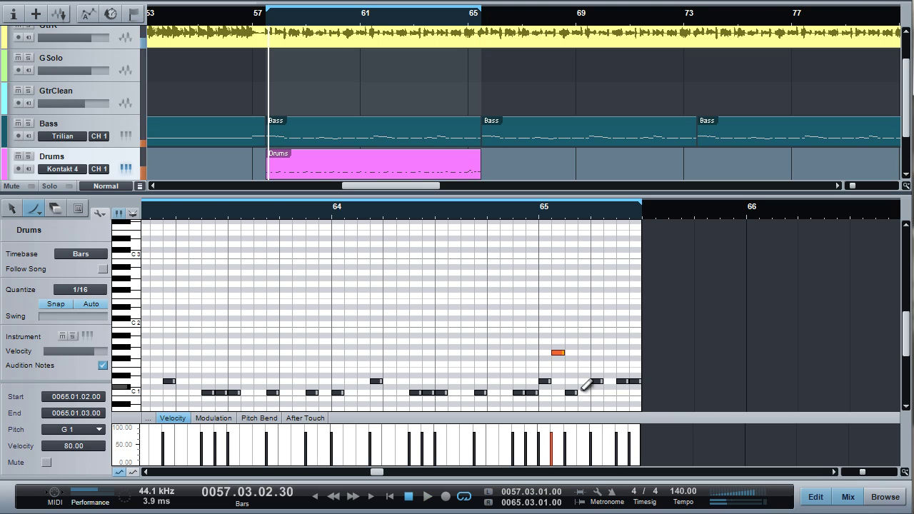
left_click(559, 353)
left_click(571, 394)
left_click(570, 352)
left_click(584, 342)
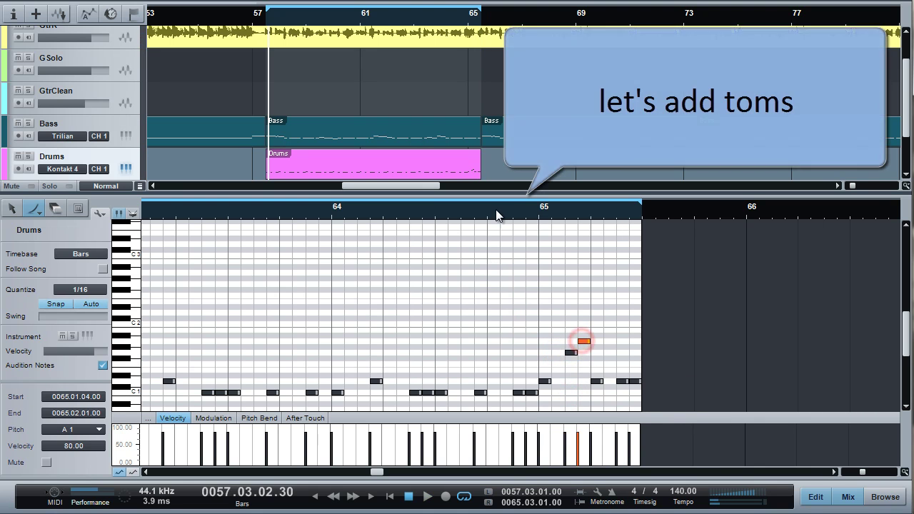
key("space")
key("space")
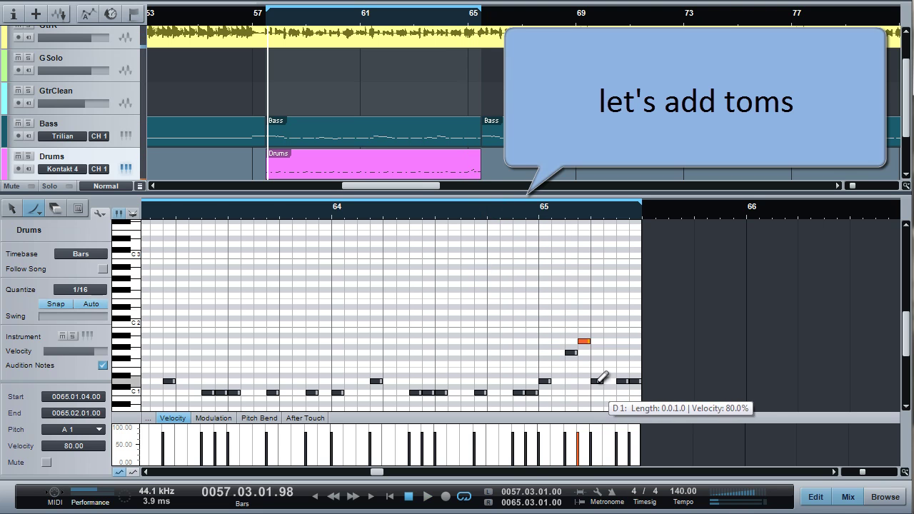
left_click(608, 362)
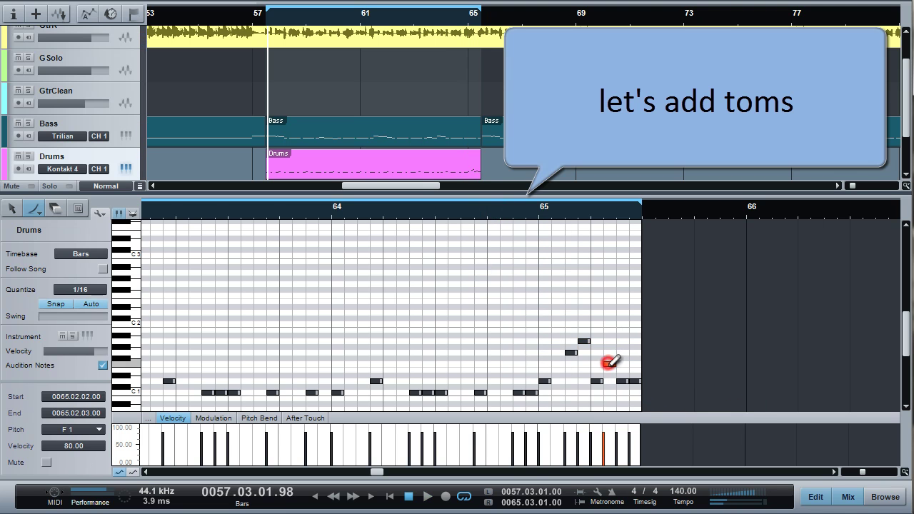
Step: Play back the tom fill ending and add a D1 snare at 65.01.02
left_click(460, 214)
key("space")
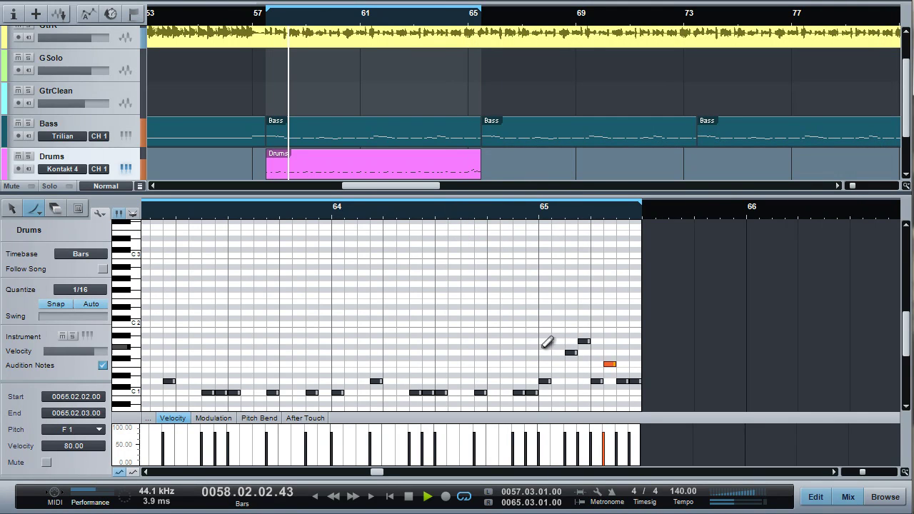
left_click(493, 214)
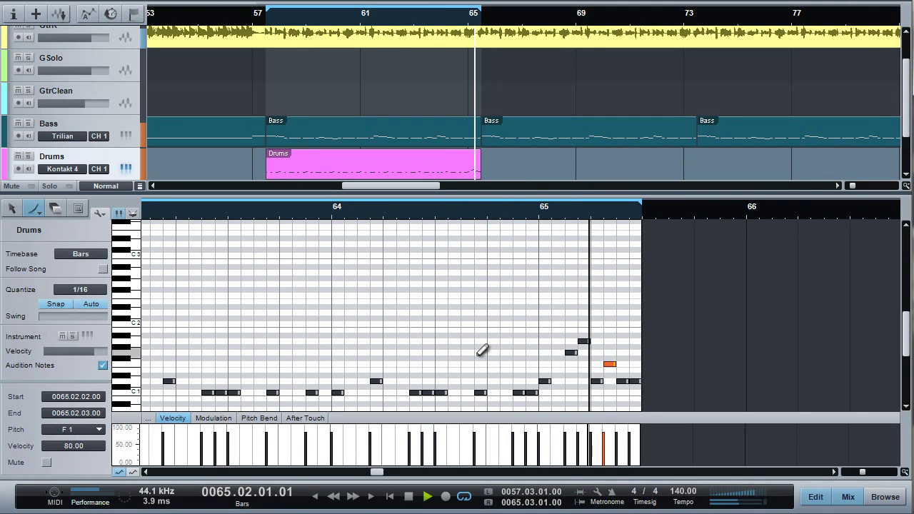
left_click(472, 214)
key("space")
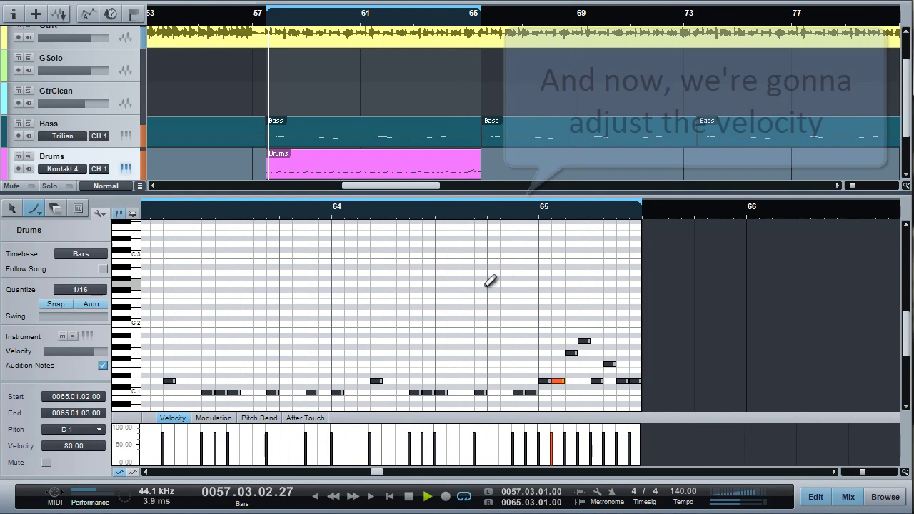
key("space")
Step: Set the velocity of the D1 snare at 65.01.02 to 73.33 and listen to the ending
left_click(558, 381)
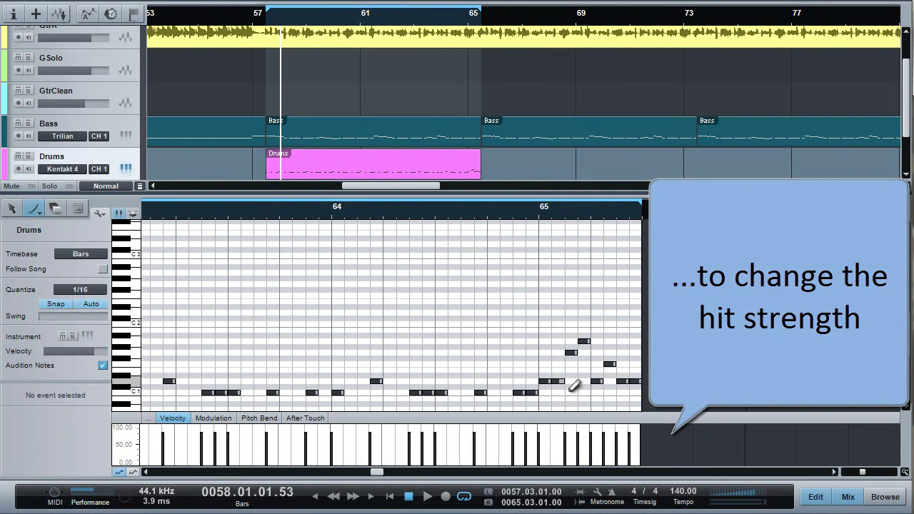
left_click(558, 381)
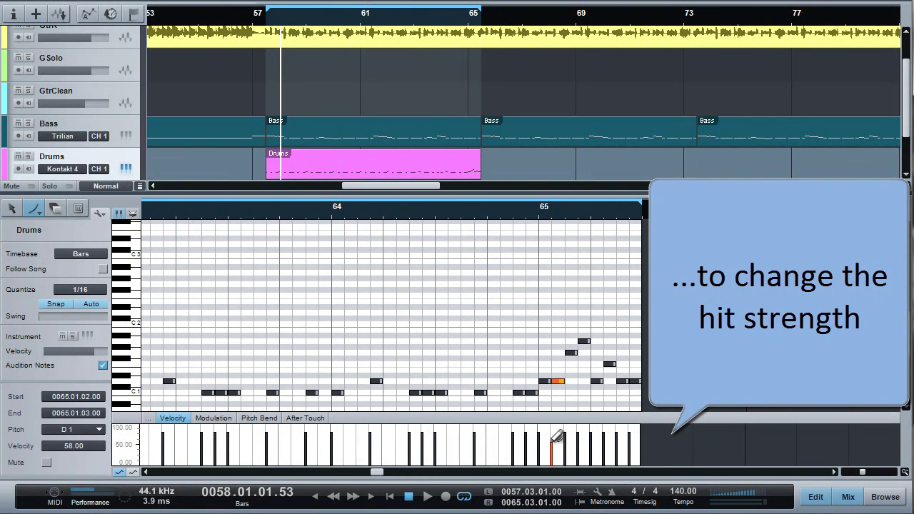
left_click_drag(552, 449, 555, 441)
left_click(488, 214)
key("space")
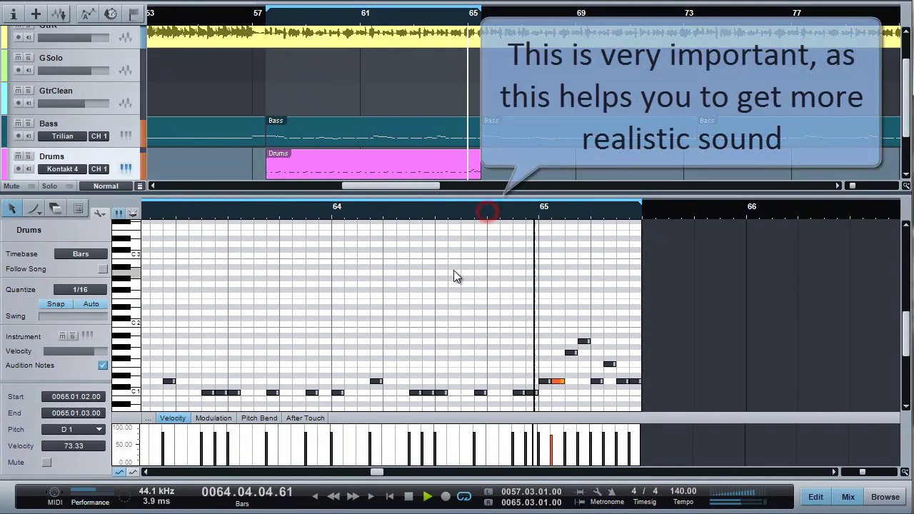
Step: Lower the velocities of the F1 tom at 65.02.02 and the D1 snare at 65.02.03, playing back the ending after each change
left_click(609, 364)
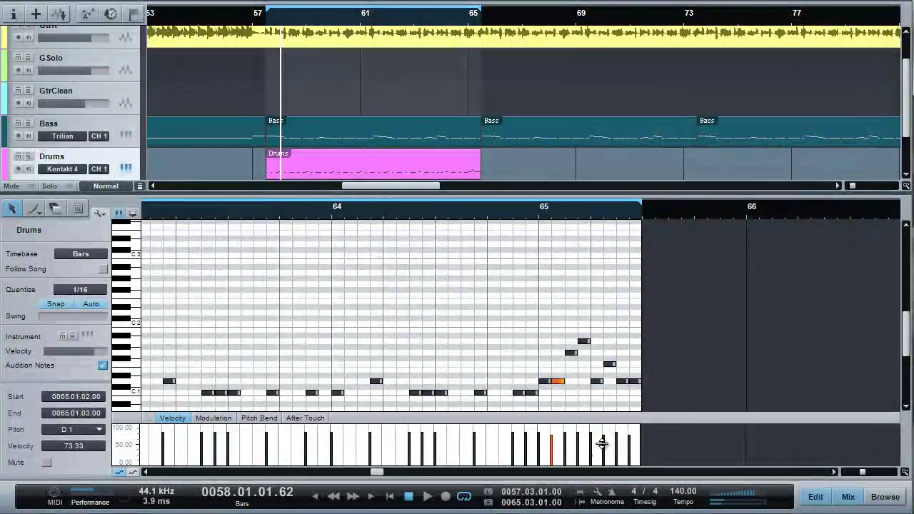
left_click(449, 214)
key("space")
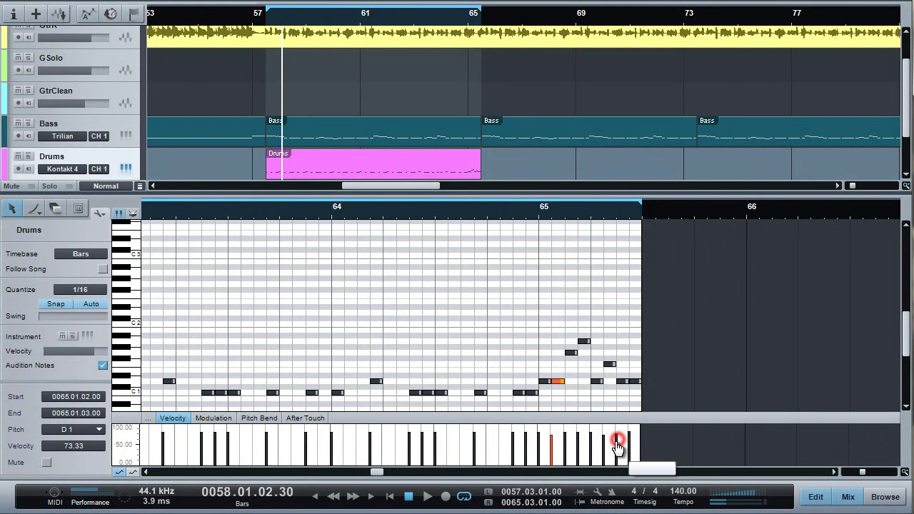
left_click(491, 202)
key("space")
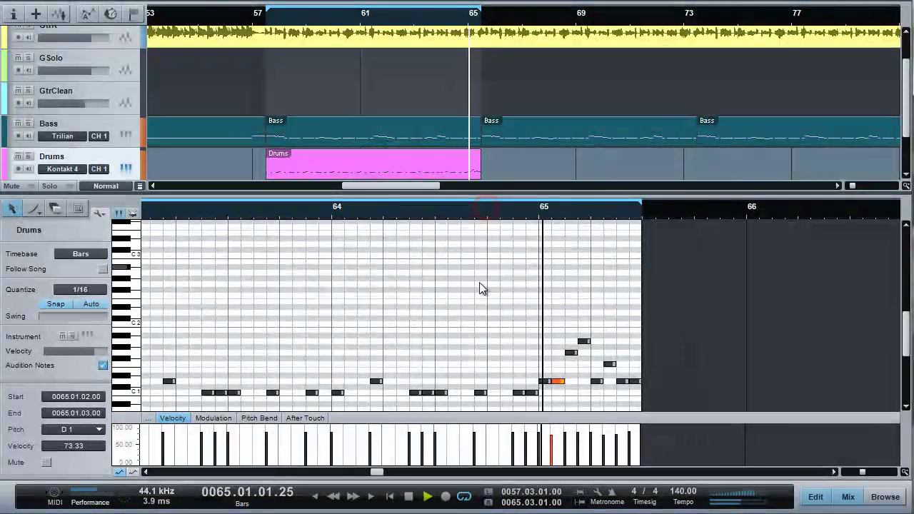
Step: Set the velocity of the D1 snare at 65.02.01 to 75 and listen to the drum part up to about bar 62
left_click(597, 382)
left_click(590, 437)
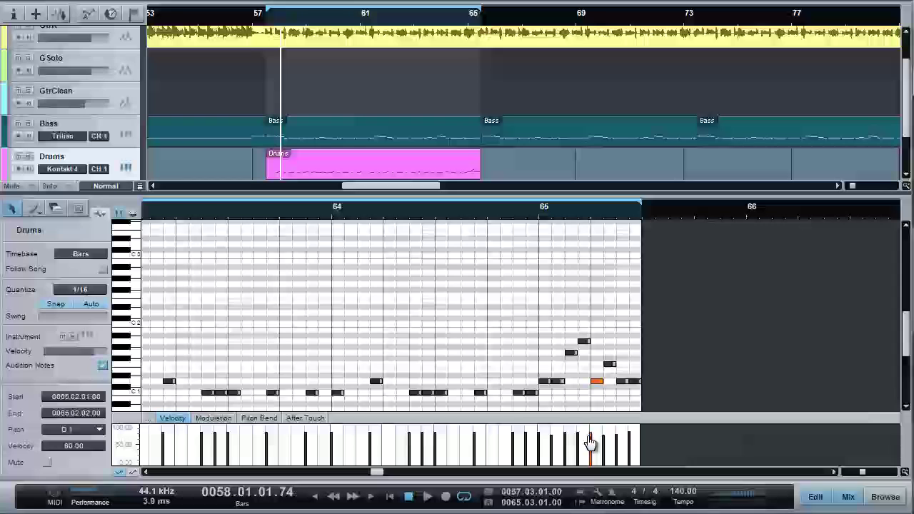
left_click(474, 218)
key("space")
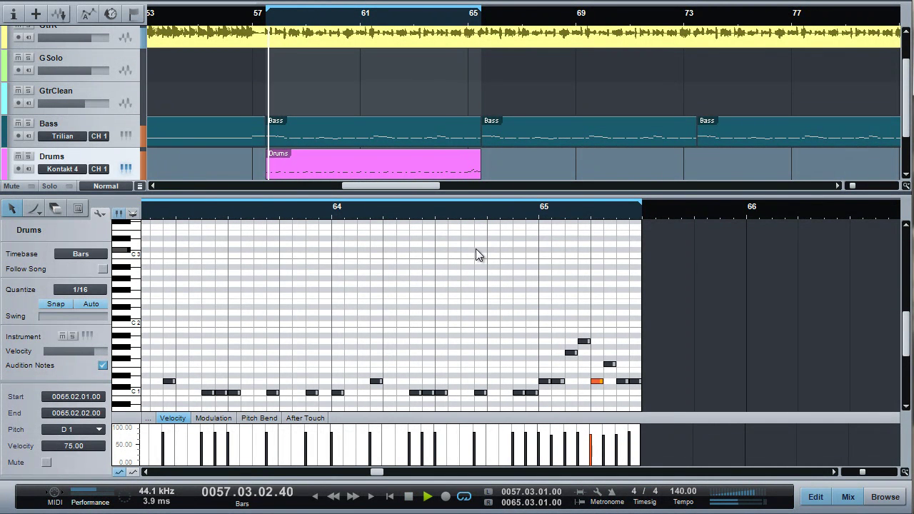
left_click_drag(241, 211, 582, 224)
mouse_move(336, 218)
left_mouse_down()
mouse_move(406, 202)
mouse_move(488, 208)
left_mouse_up()
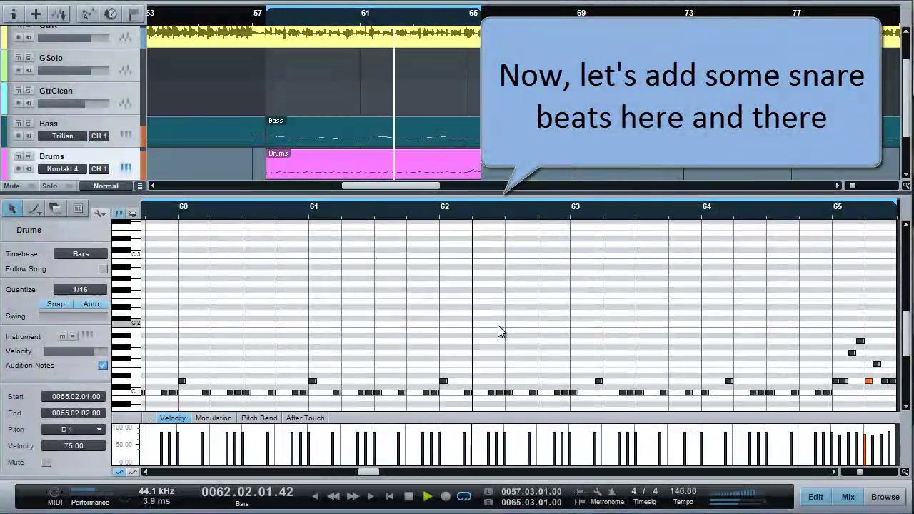
key("space")
Step: Add softer D1 snares at 62.02.01 and 62.02.02, set the second one's velocity to 68.33, and play them back
left_click_drag(466, 212, 454, 237)
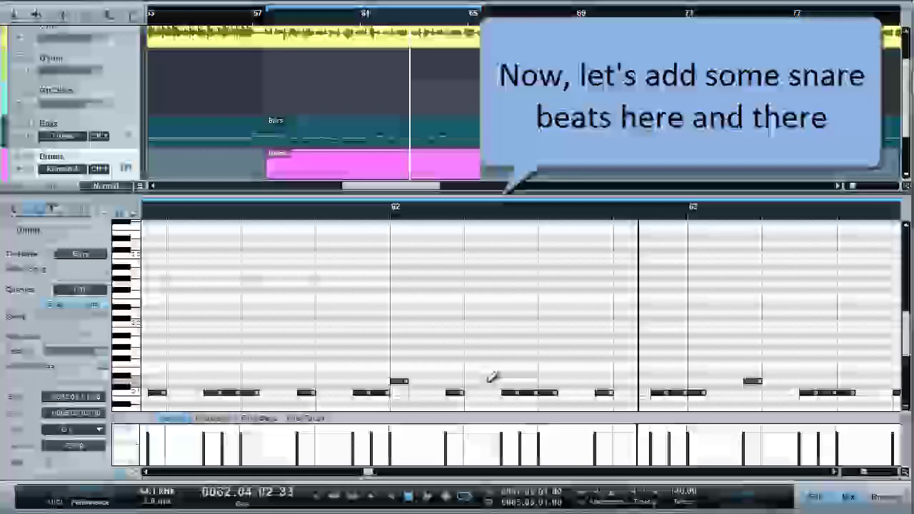
left_click(474, 382)
left_click(491, 381)
key("1")
left_click_drag(482, 434, 482, 447)
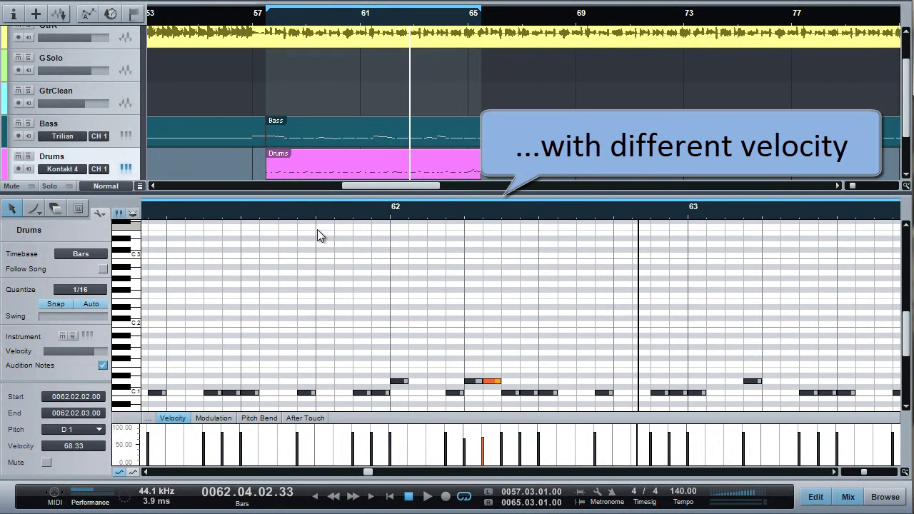
left_click(316, 208)
key("space")
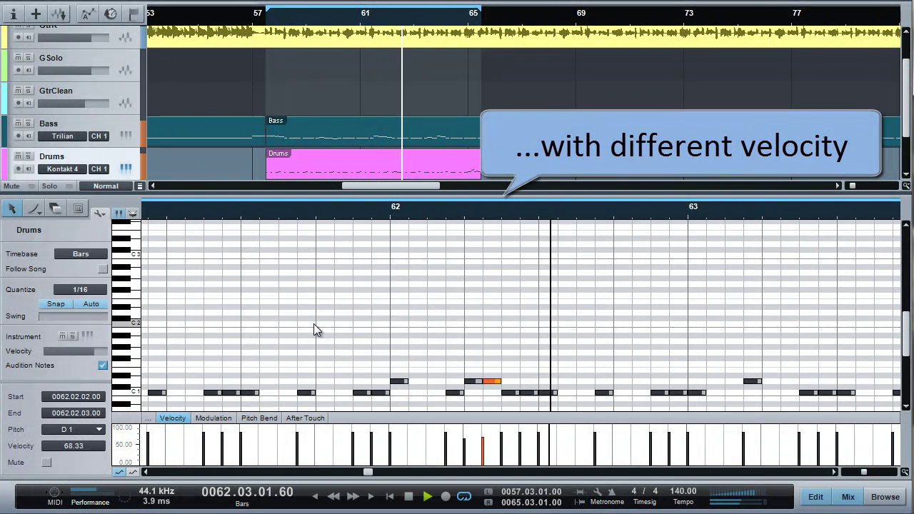
Step: Add D1 snares at 62.03.03 with velocity 60 and at 62.04.02 with velocity 68, and listen to bar 62
key("space")
key("5")
left_click(588, 381)
left_click_drag(587, 381, 590, 386)
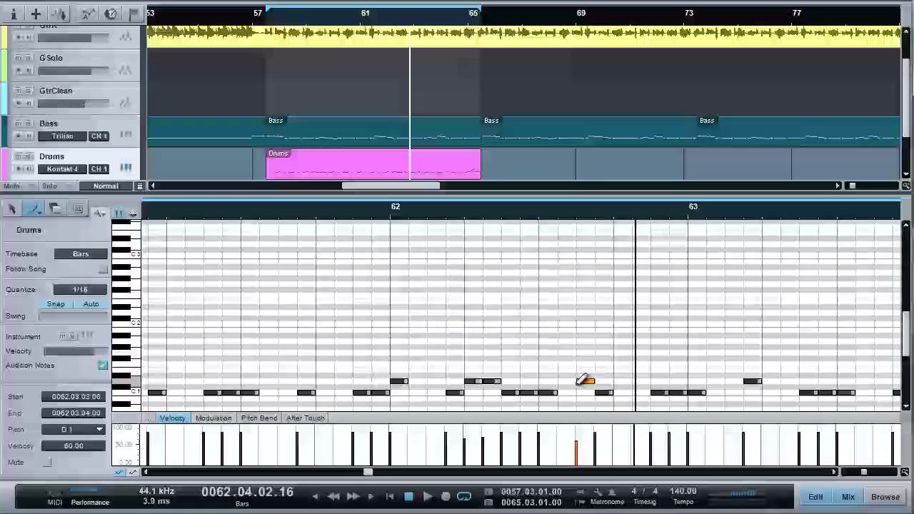
left_click(389, 215)
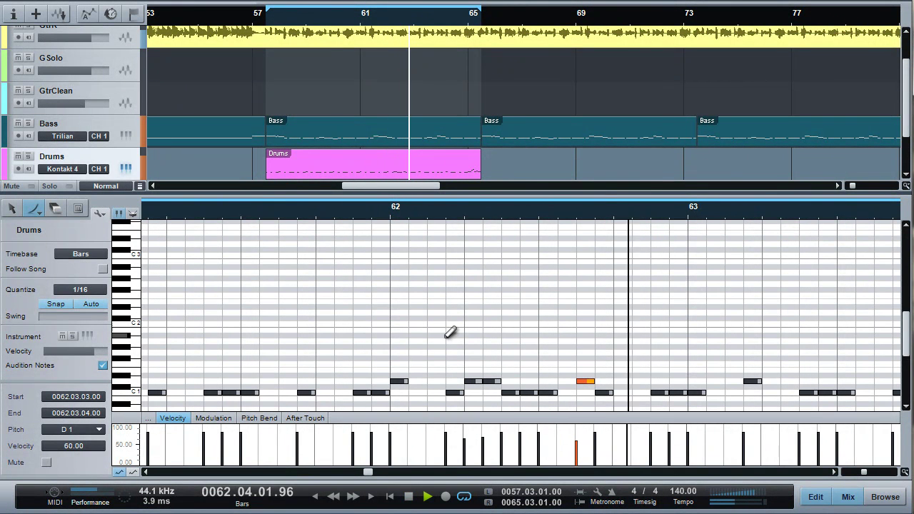
mouse_move(643, 381)
left_mouse_down()
mouse_move(645, 389)
mouse_move(649, 381)
left_mouse_up()
left_click(461, 216)
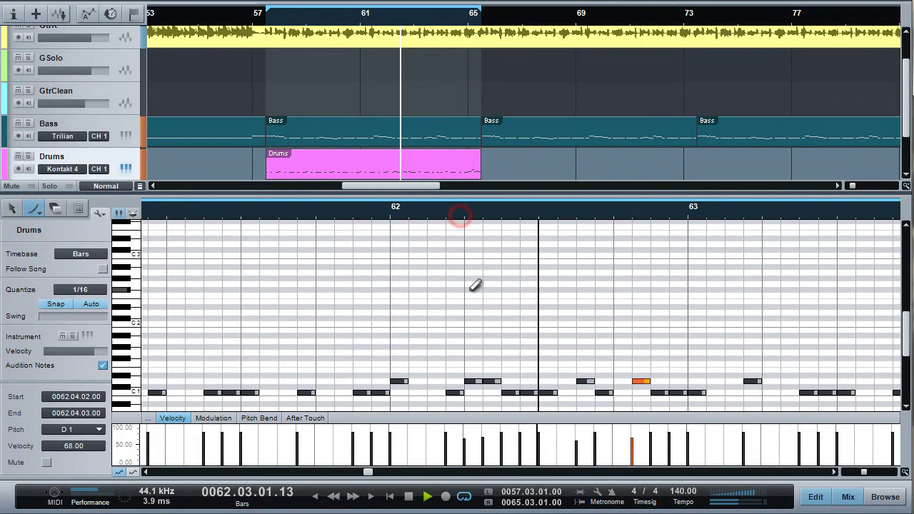
Step: Add soft D1 snares at 64.01.02 and 64.01.03, the second with velocity 54, and play back from late bar 63
left_click_drag(614, 209, 250, 211)
key("space")
left_click(542, 382)
left_click(559, 381)
left_click(470, 211)
key("space")
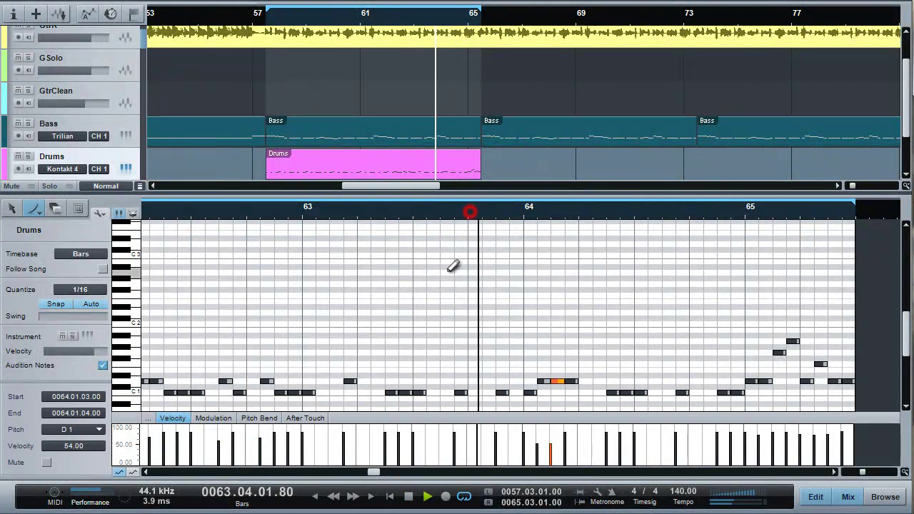
Step: Add a soft D1 snare at 64.02.02 and an F1 tom at 64.03.03 with velocity 80, and play bar 64
left_click(599, 382)
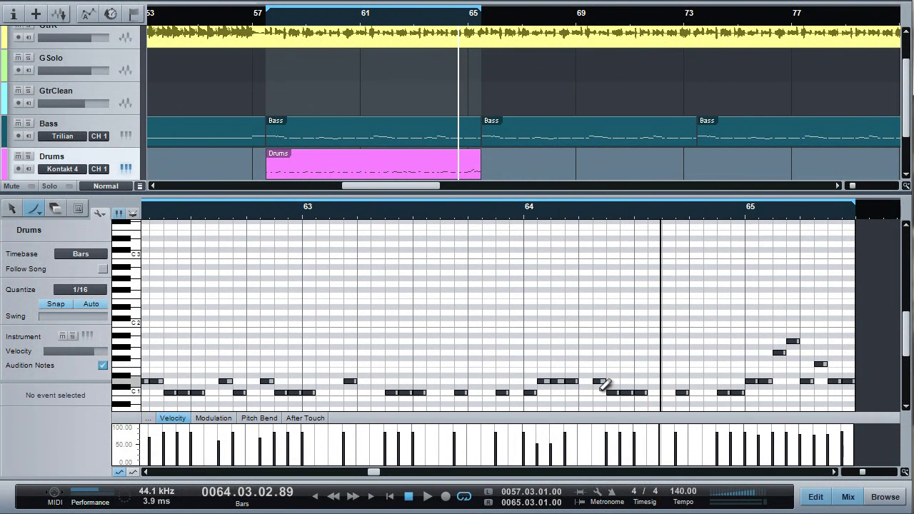
left_click(599, 382)
left_click(669, 366)
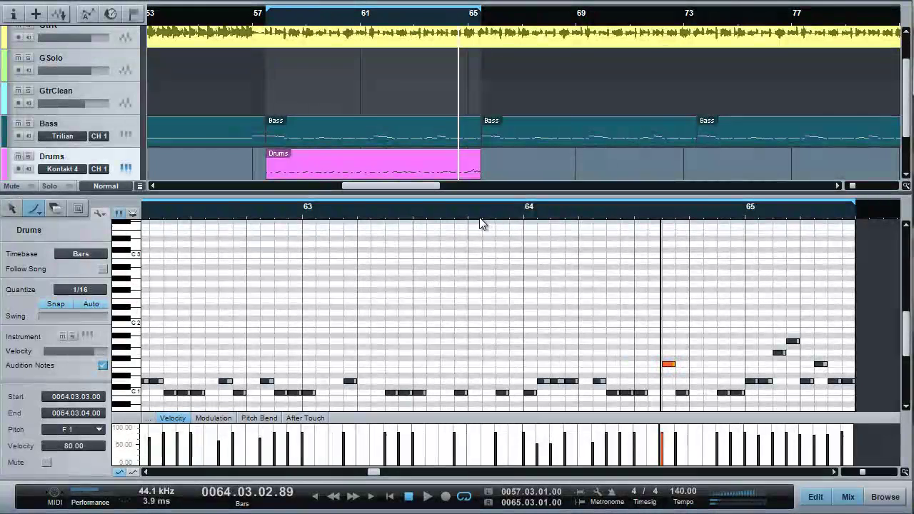
left_click(474, 211)
key("space")
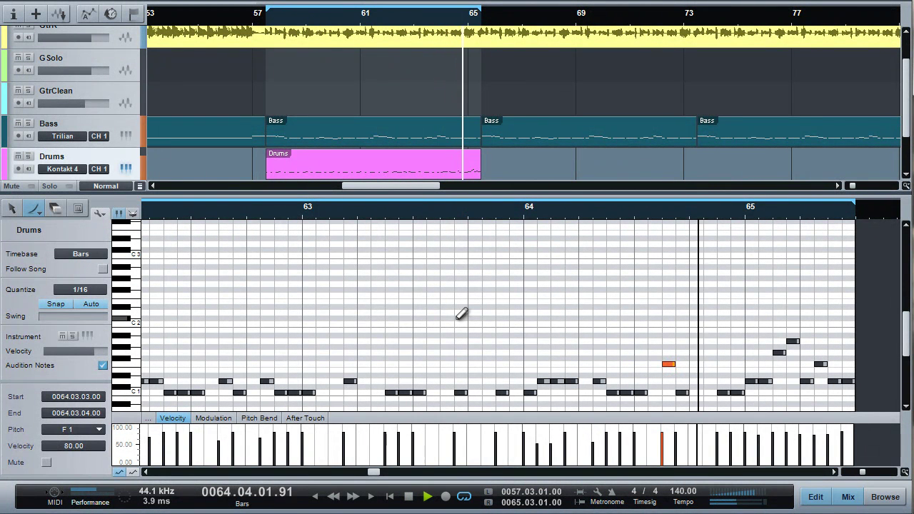
Step: Add D1 snares at 64.04.01 and 64.04.02, the second with velocity 56, and listen to them
key("space")
left_click(697, 382)
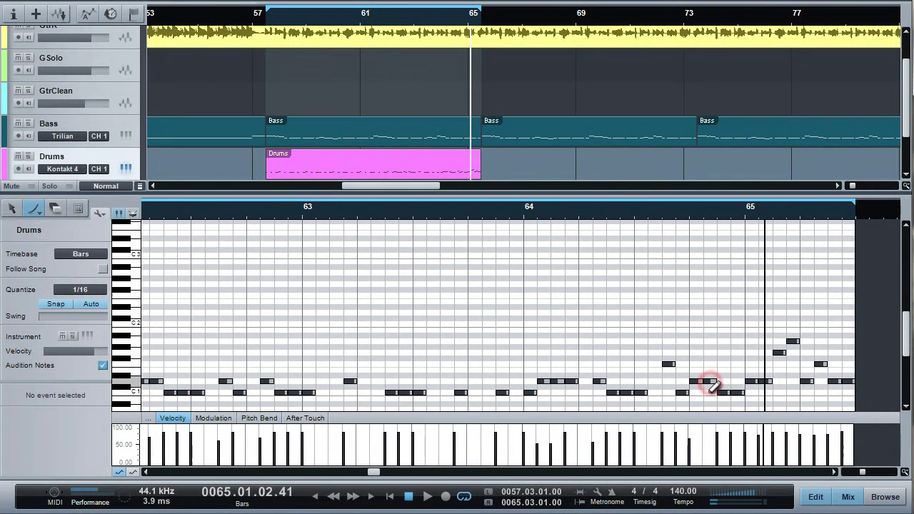
left_click(710, 382)
left_click(598, 216)
key("space")
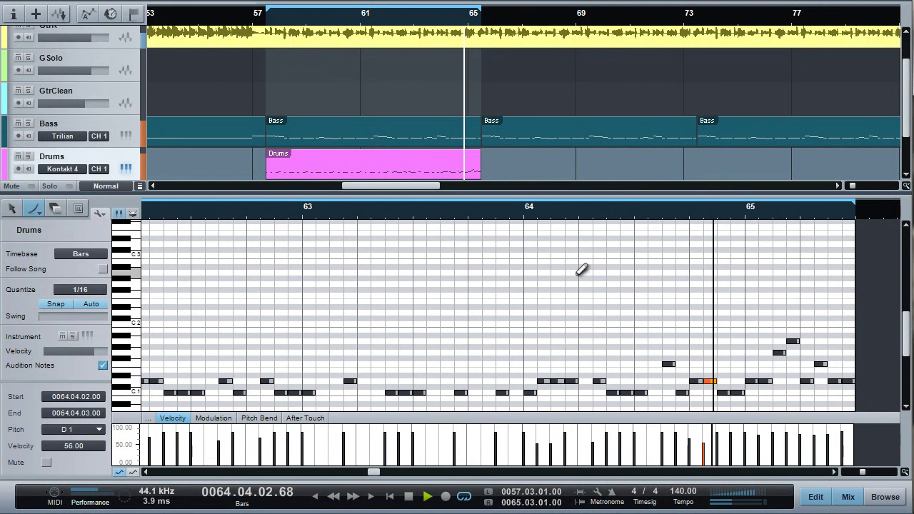
Step: Play back bar 64 and lower the velocity of the F1 tom at 64.03.03
key("space")
left_click(611, 214)
key("space")
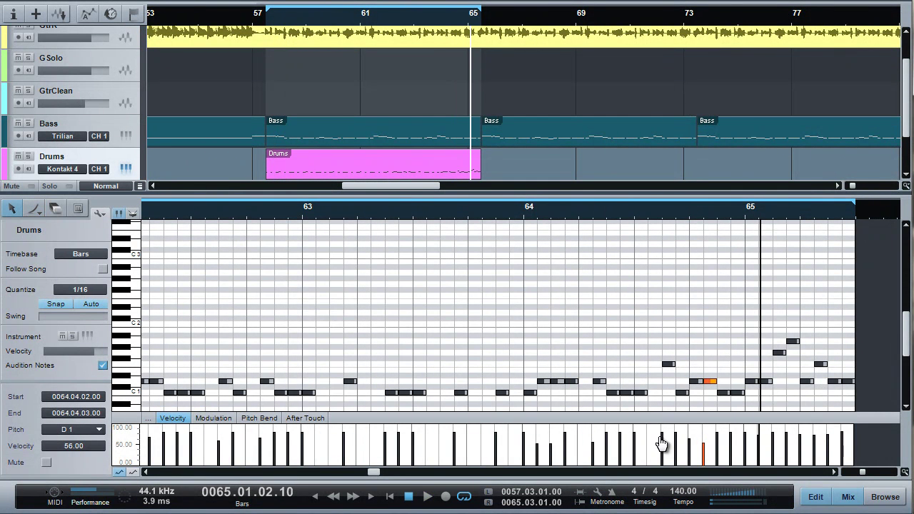
left_click(662, 444)
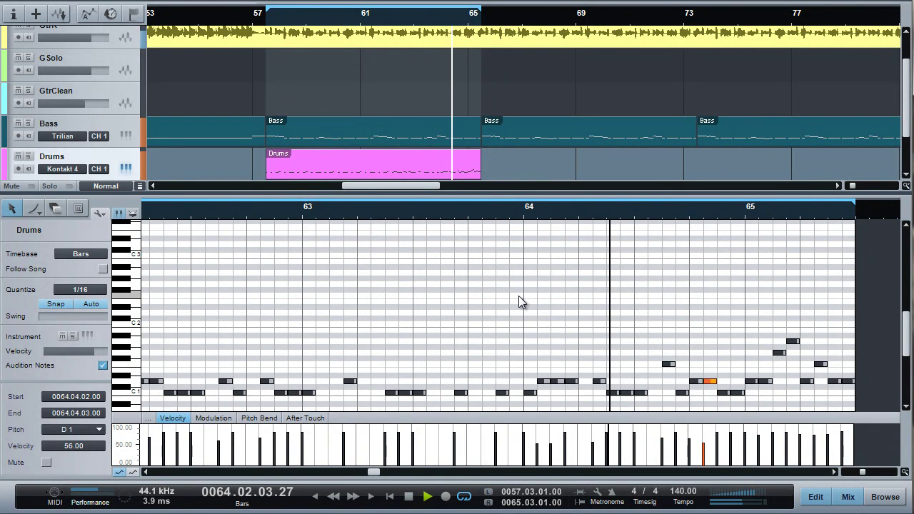
key("space")
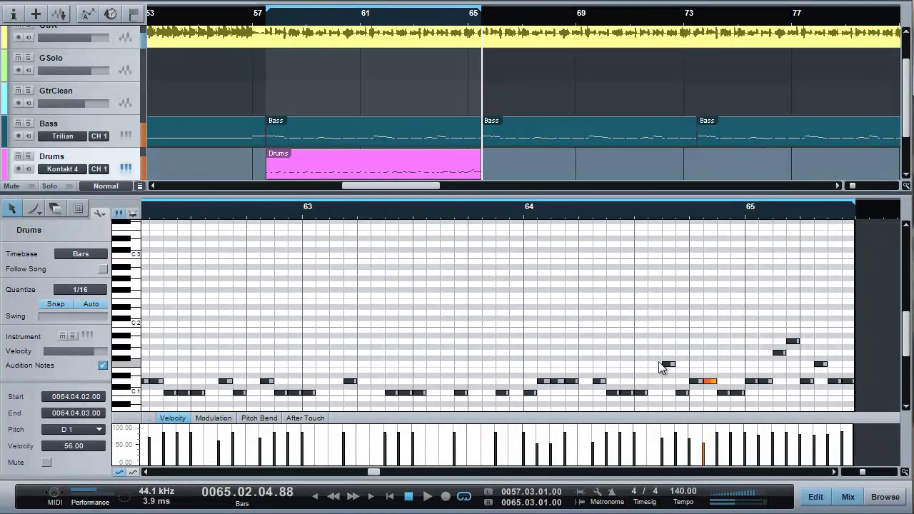
Step: Add a G1 tom at 64.03.02 with velocity 54 and play back the drum part
left_click(656, 353)
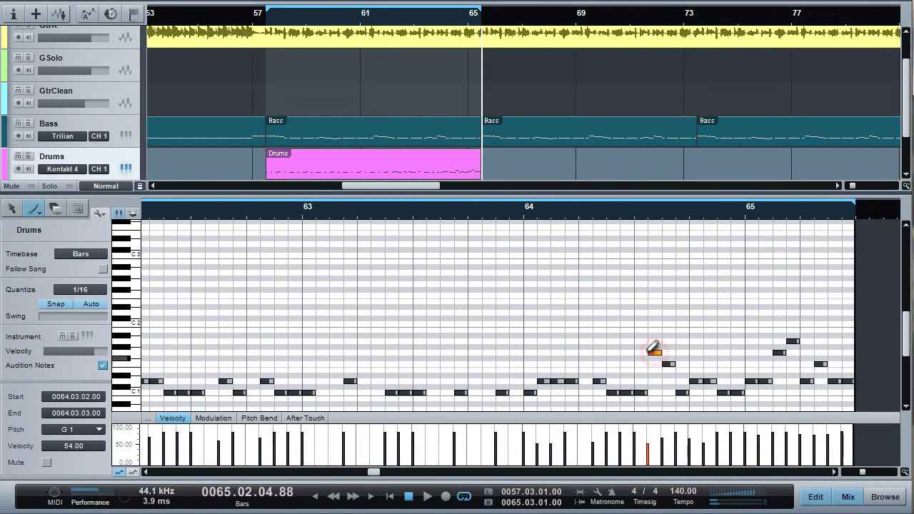
key("space")
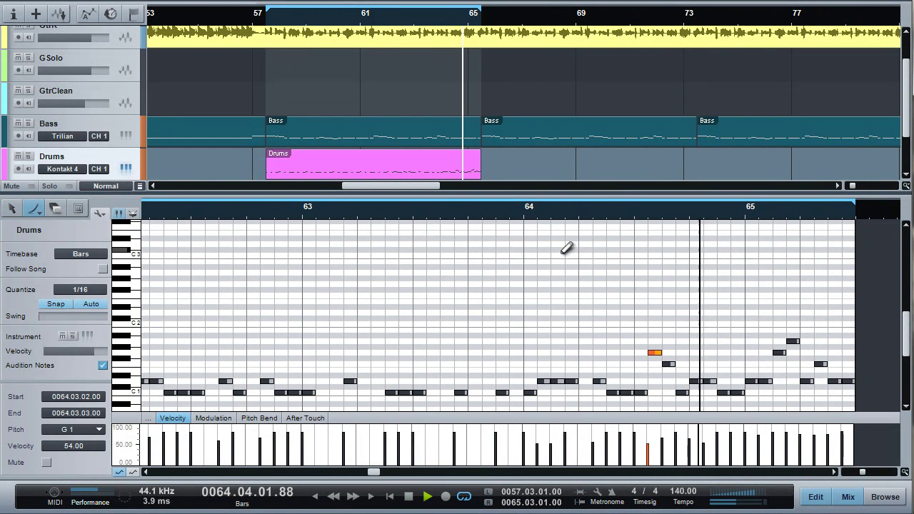
left_click_drag(407, 218, 694, 203)
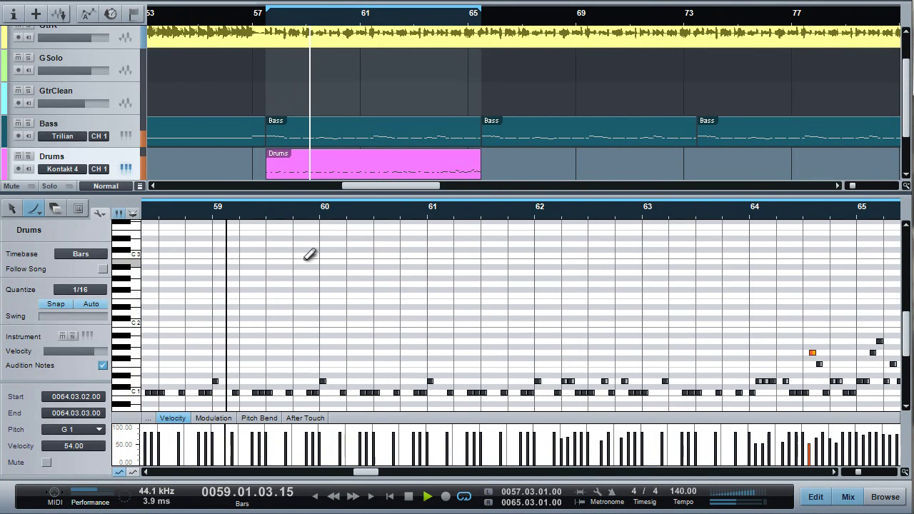
Step: Add a D1 snare at 61.02.02, listen from 60.02, and set the snare's velocity to 68.33
left_click_drag(294, 210, 300, 307)
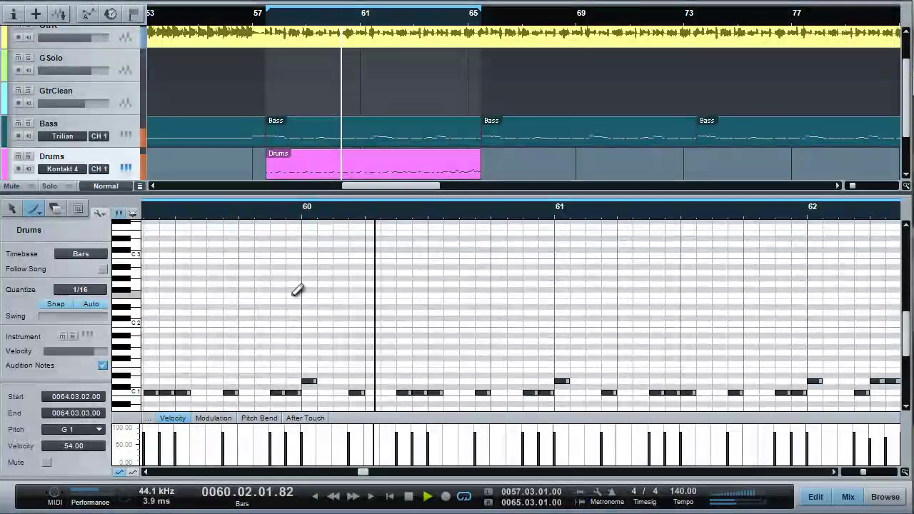
key("space")
left_click(379, 213)
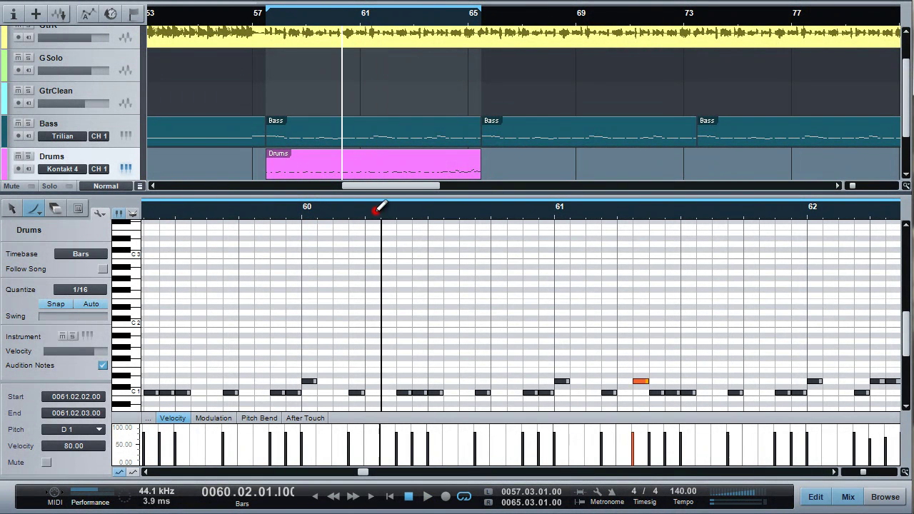
key("space")
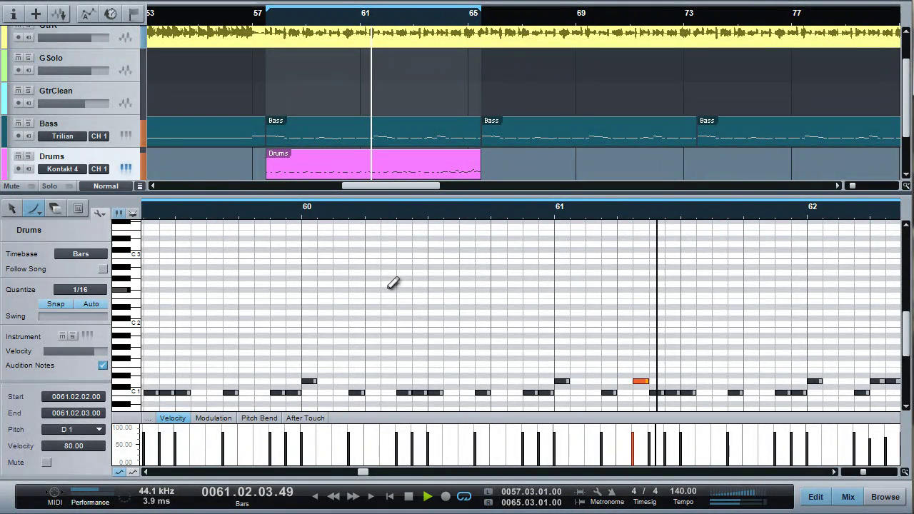
key("space")
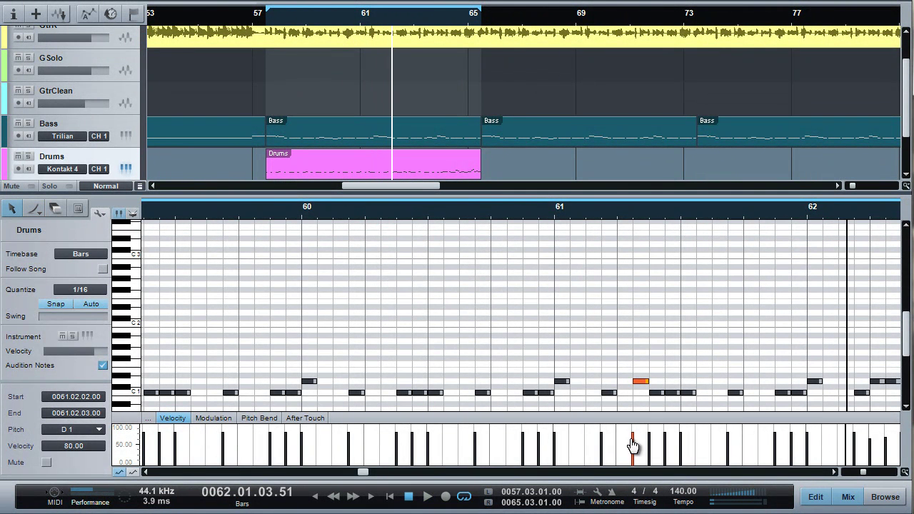
key("5")
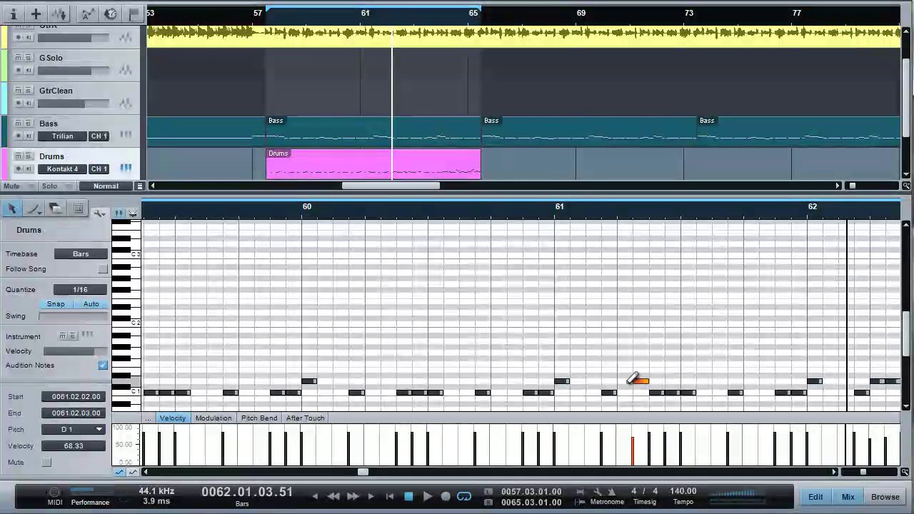
Step: Add a D1 snare at 61.02.01 with velocity 60 and play back the drum part from bar 60
left_click(626, 382)
left_click(478, 214)
key("space")
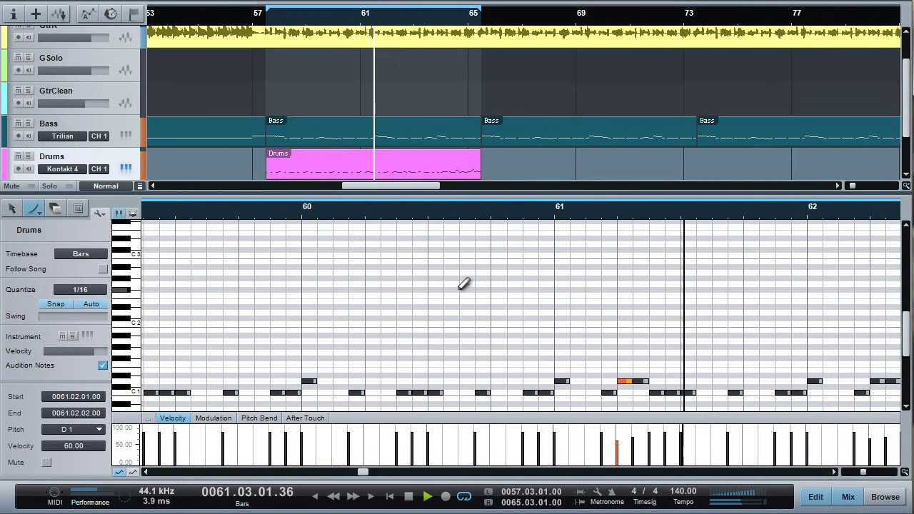
left_click_drag(531, 210, 486, 190)
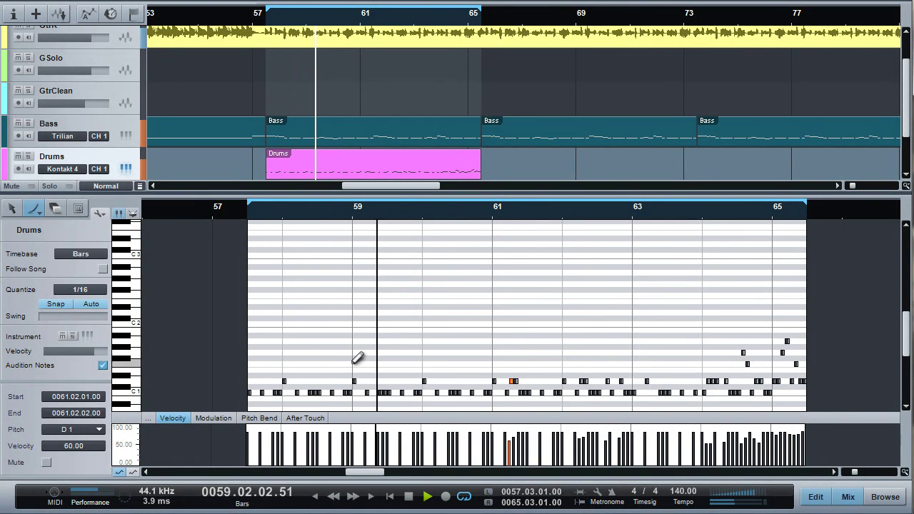
scroll(468, 221, "up", 5)
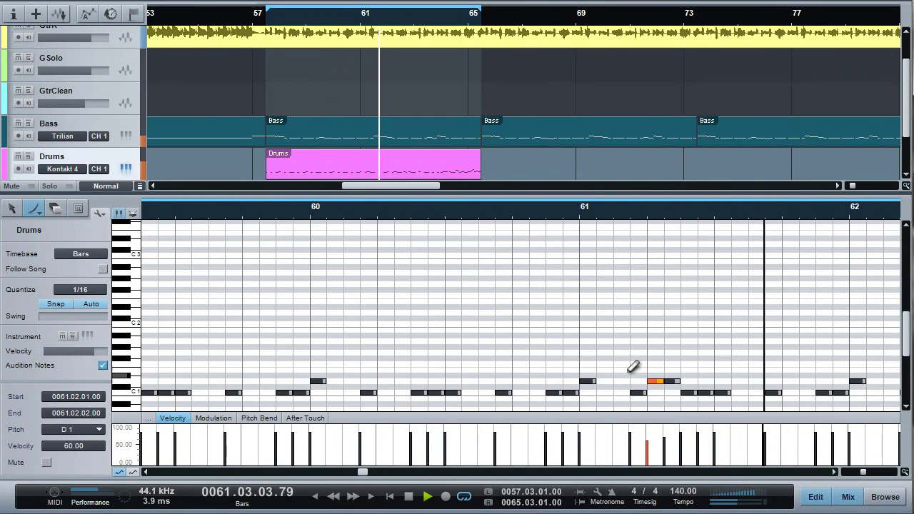
Step: Replace the C1 kick at 61.01.04 with a D1 snare at velocity 80 and listen from bar 60
left_click(639, 393)
key("space")
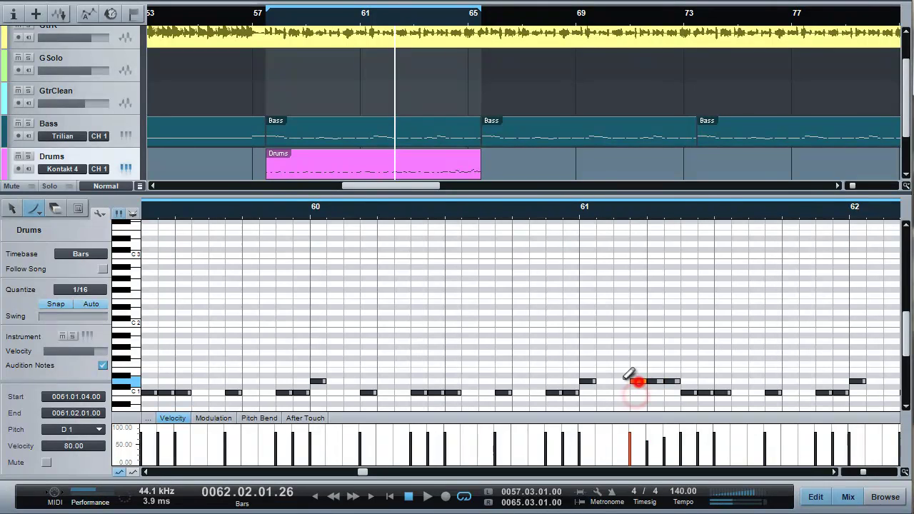
left_click(453, 214)
key("space")
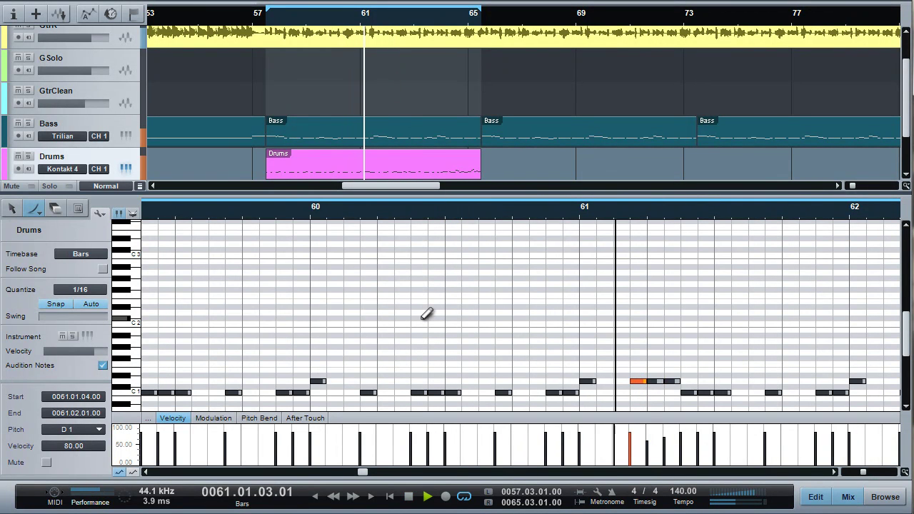
key("space")
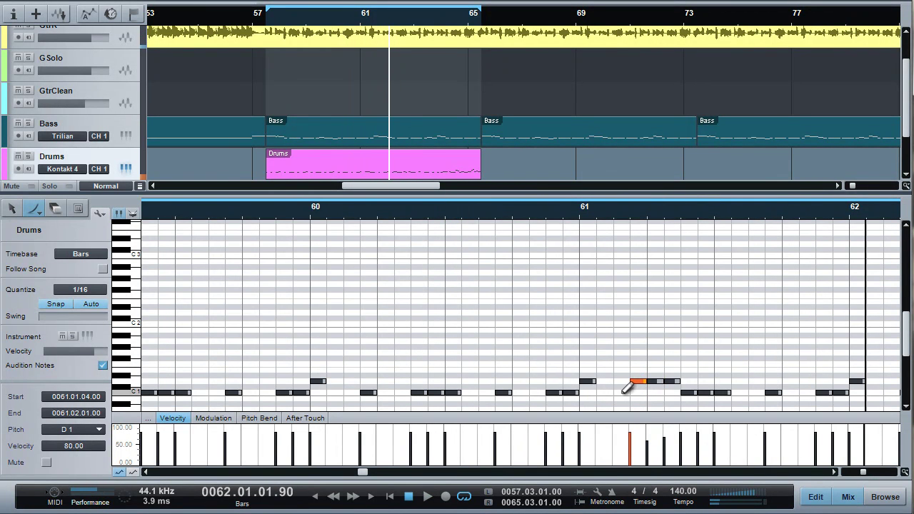
Step: Try a C1 kick at 61.01.03, listen to it, and remove it
left_click(496, 208)
key("space")
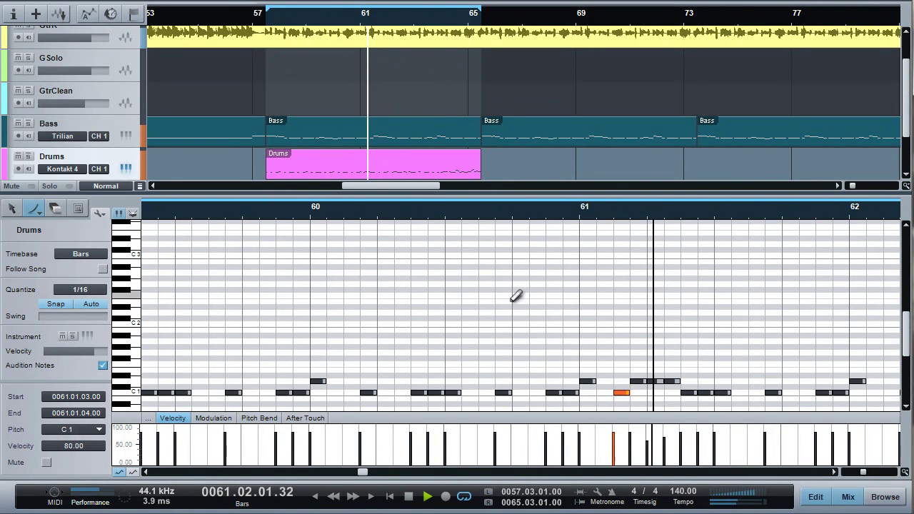
key("space")
left_click(619, 392)
Step: Try an A1 tom at 61.01.02 and a G1 tom at 61.01.03 and listen to them
left_click(607, 341)
left_click(621, 353)
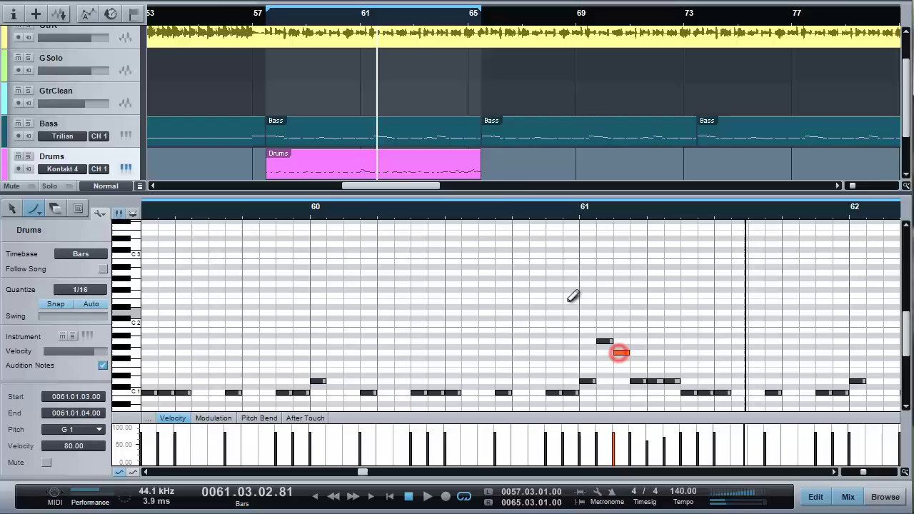
left_click(493, 209)
key("space")
key("space")
Step: Lower the velocities of both bar 61 toms, the G1 to 50, and delete the toms after playing them back
left_click(597, 435)
left_click(462, 211)
key("space")
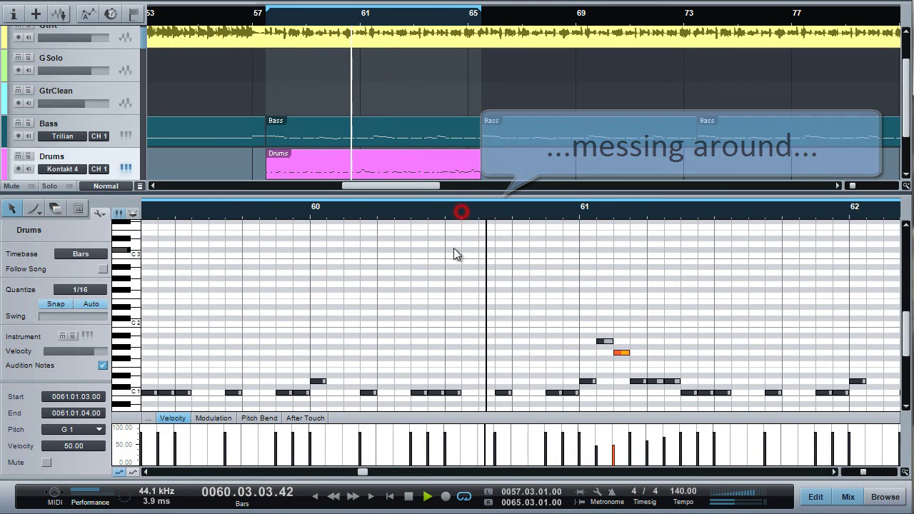
key("space")
left_click_drag(603, 321, 623, 361)
Step: Show the whole drum part and play it back from its start at 57.03.01
key("shift+z")
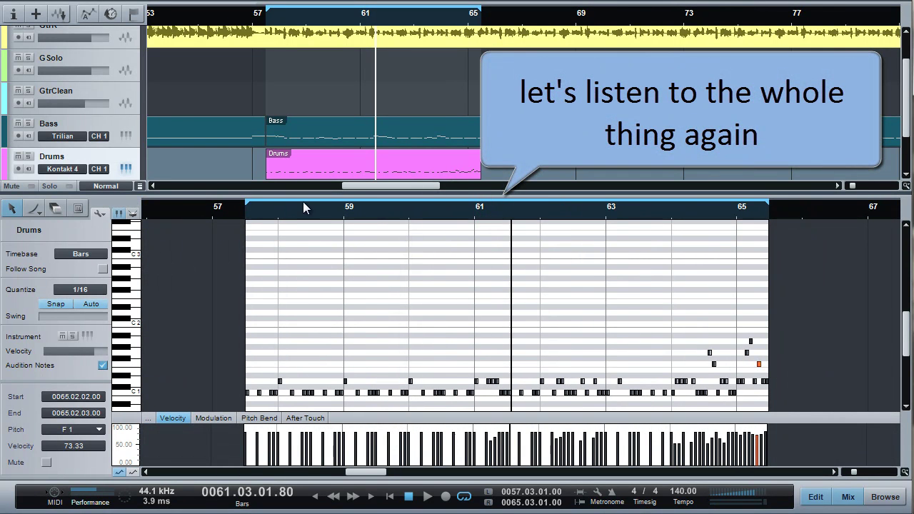
left_click(248, 207)
key("space")
left_click(205, 323)
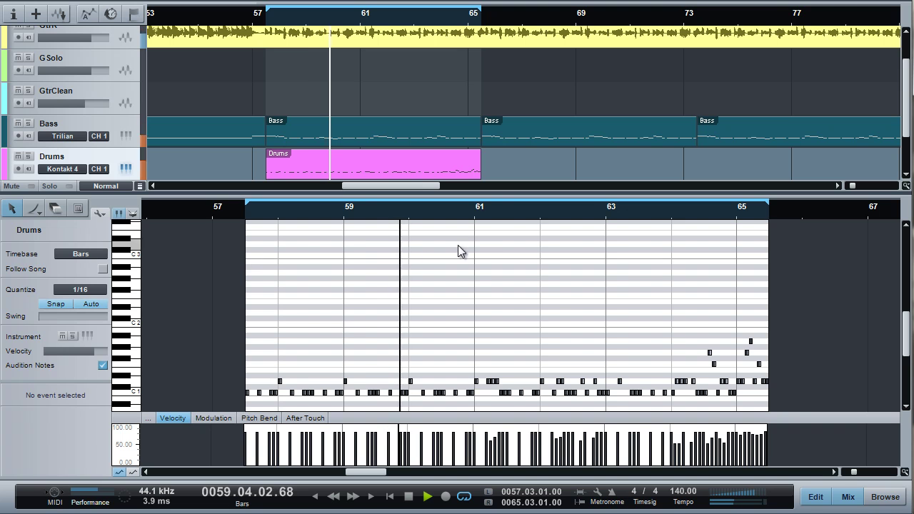
Step: Copy the Drums part onto the OH track at the same start position and audition the cymbal sounds on the editor keyboard
scroll(522, 161, "down", 1)
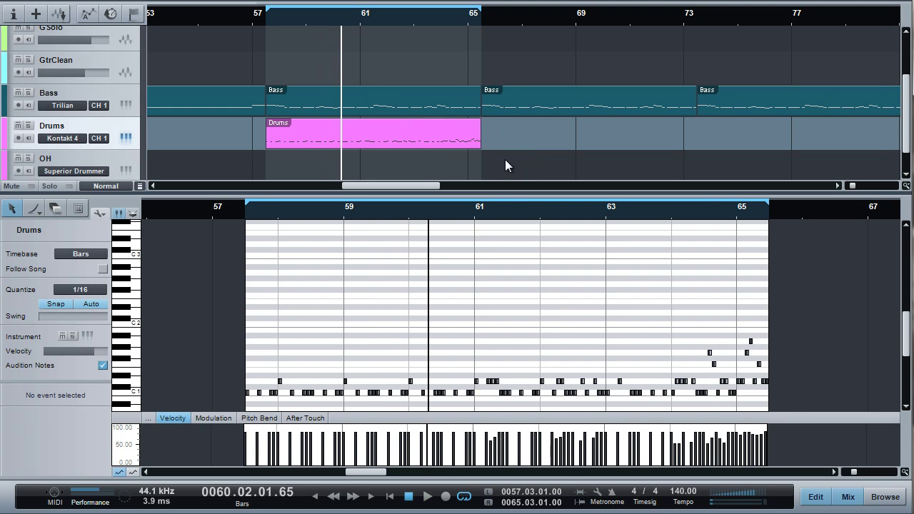
left_click_drag(307, 131, 245, 137)
left_click(245, 134)
left_click(285, 168)
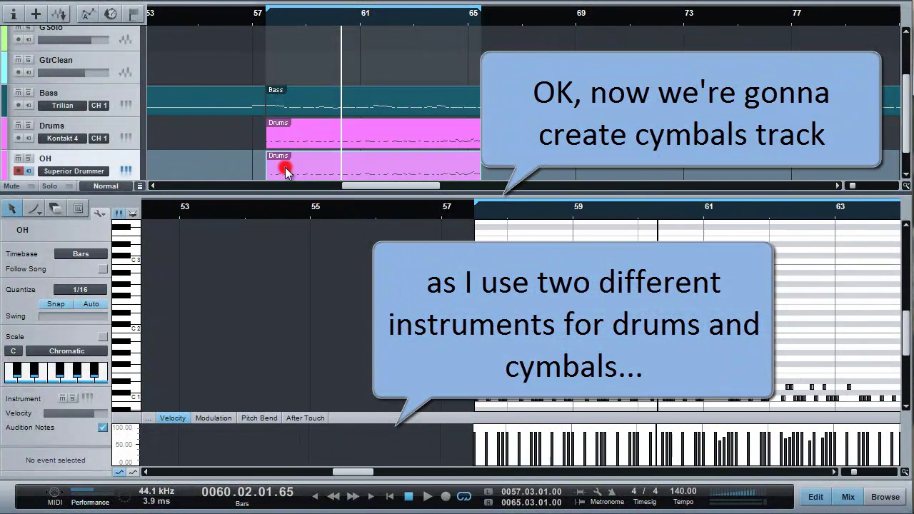
left_click_drag(334, 472, 347, 472)
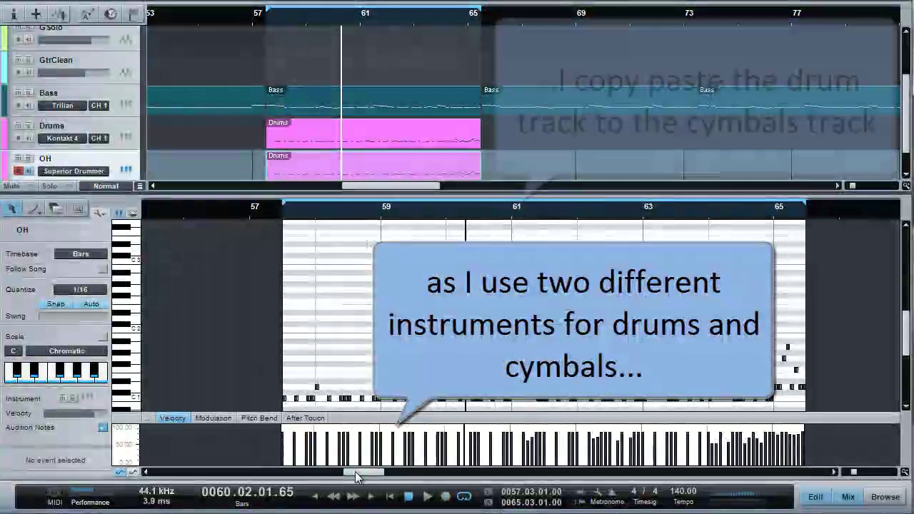
left_click_drag(136, 243, 136, 297)
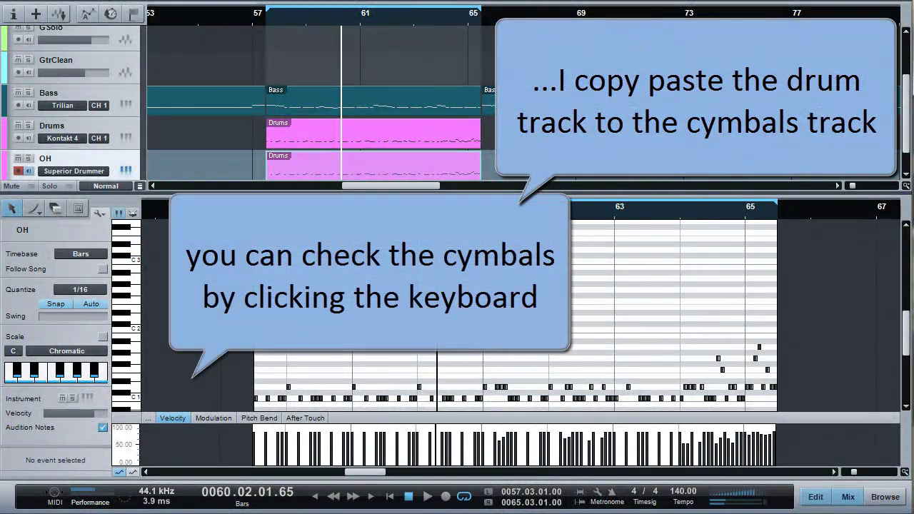
Step: Add a C#2 cymbal at 57.03.01 and E2 cymbals on every beat from 57.04 to 58.03, and play them back
key("e")
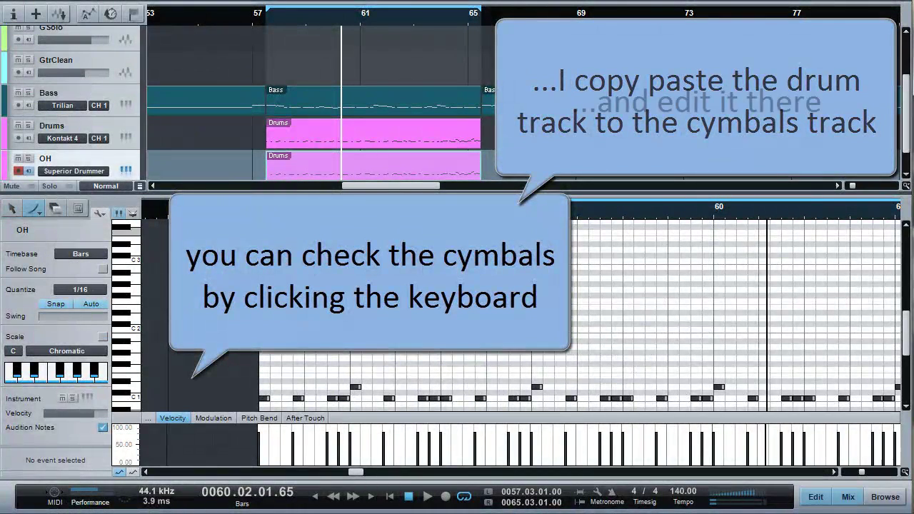
left_click_drag(264, 232, 266, 321)
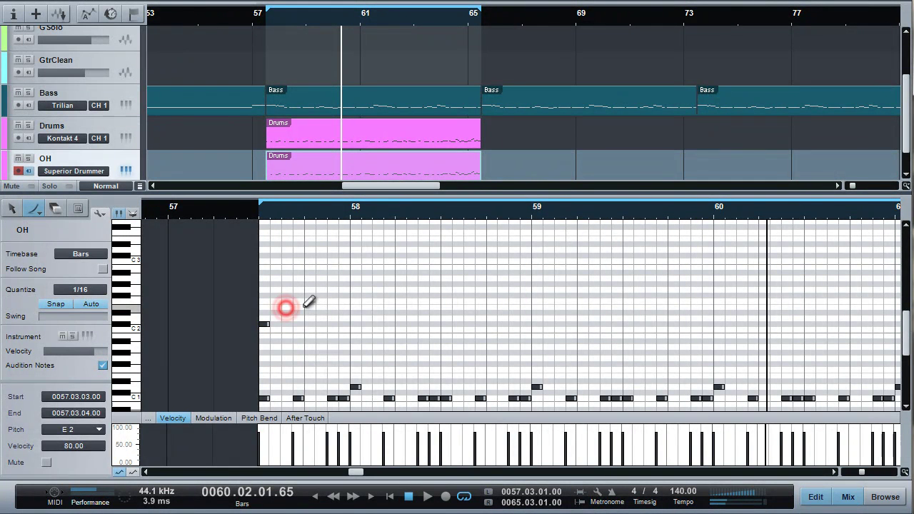
left_click(401, 307)
left_click(445, 308)
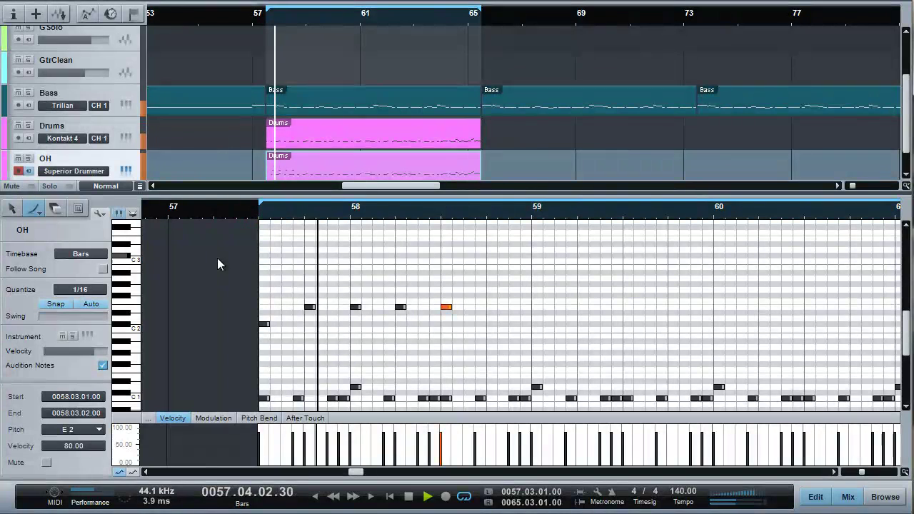
key("space")
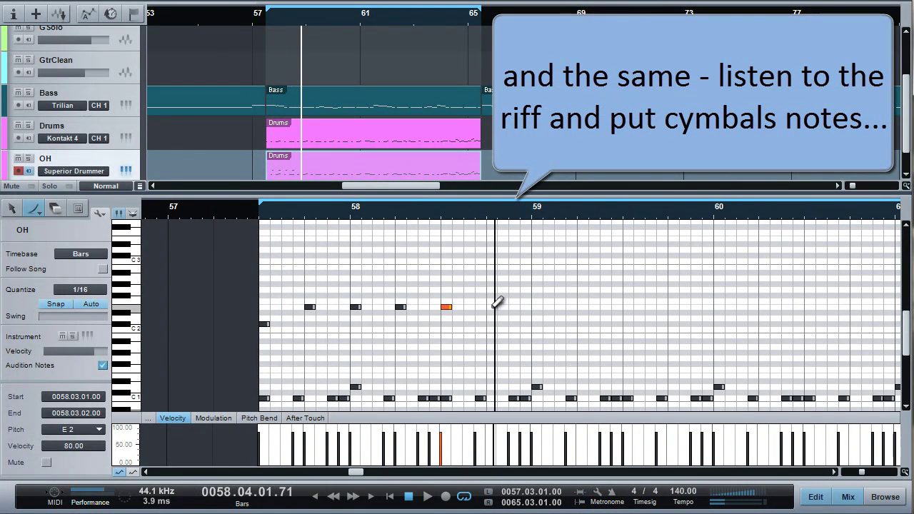
Step: Add E2 cymbals on the beats from 58.04 to 59.02 and paired C#2 and G2 cymbals at 59.03.01, listening along
left_click(583, 308)
key("space")
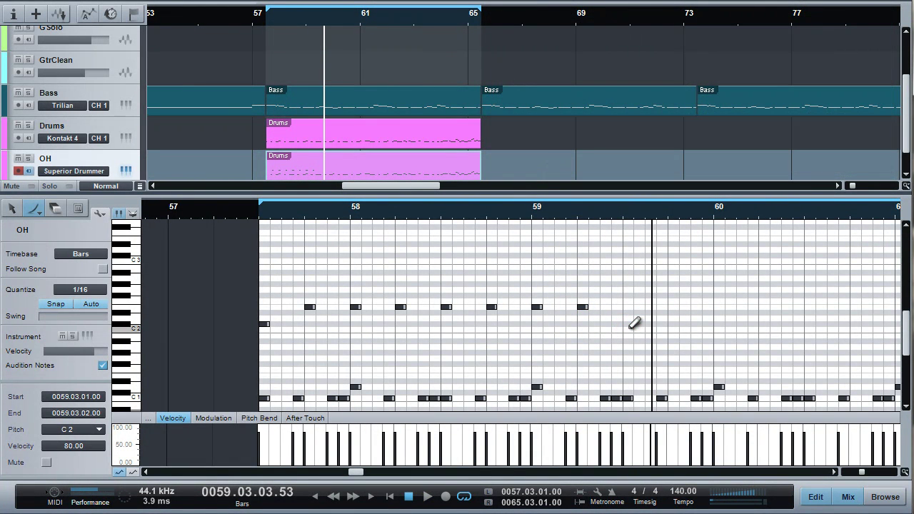
left_click(630, 289)
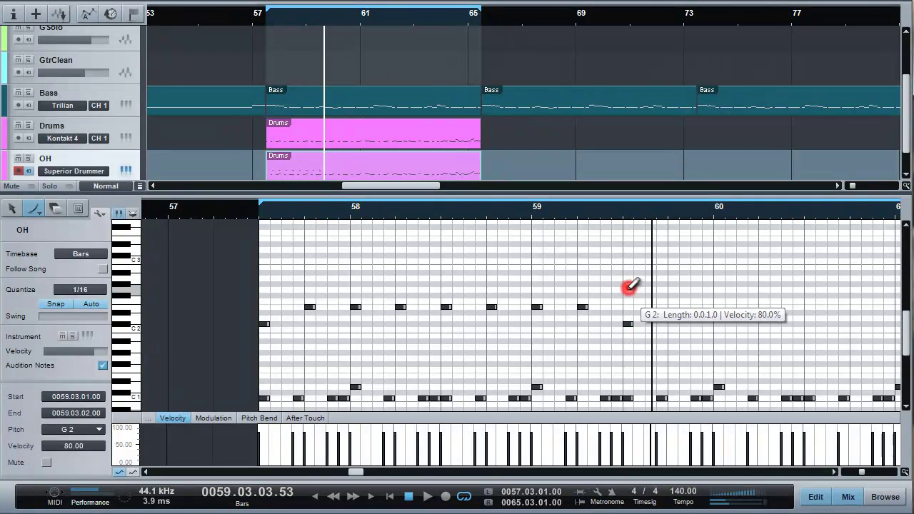
left_click(554, 213)
key("space")
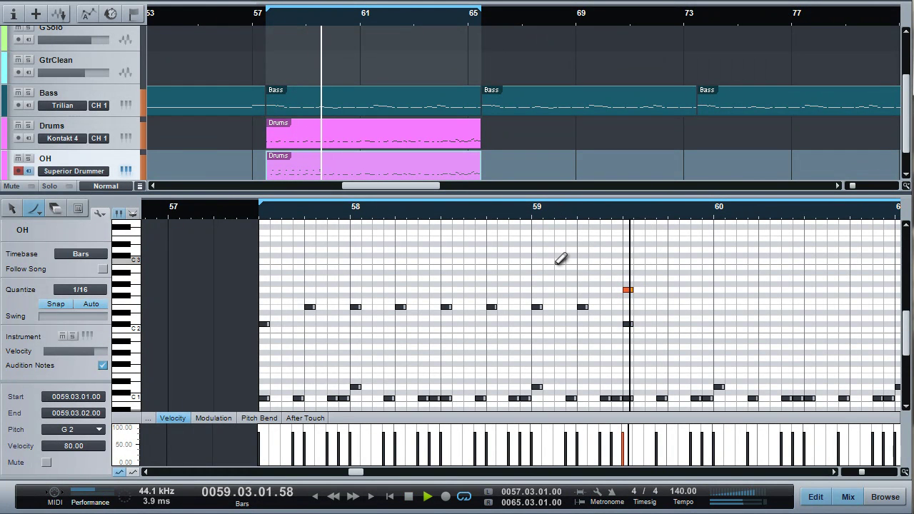
Step: Add E2 cymbals on every beat from 59.04 to 61.01 and play back the riff
left_click(673, 307)
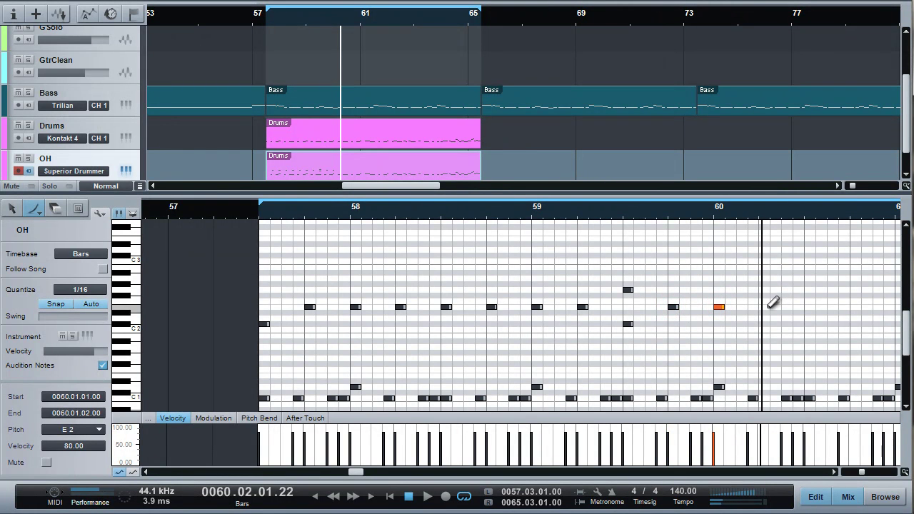
left_click_drag(764, 227, 486, 228)
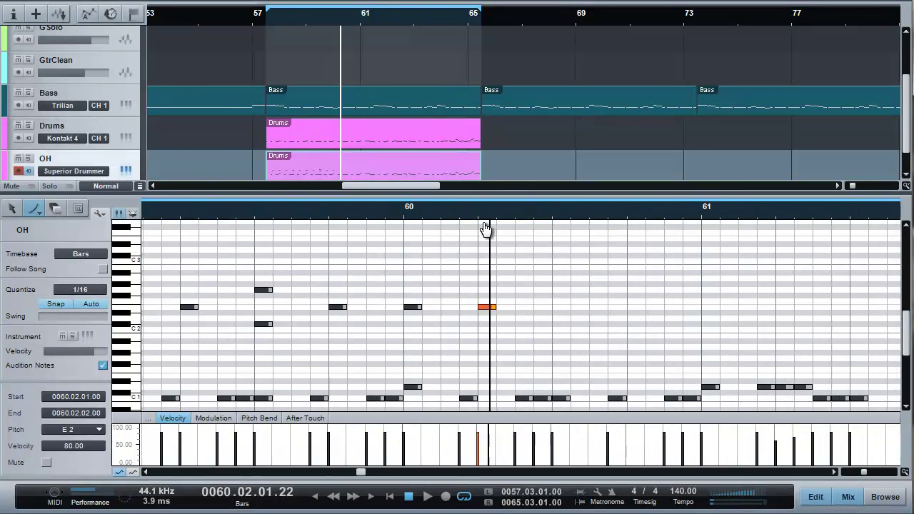
left_click(562, 307)
left_click(636, 306)
key("space")
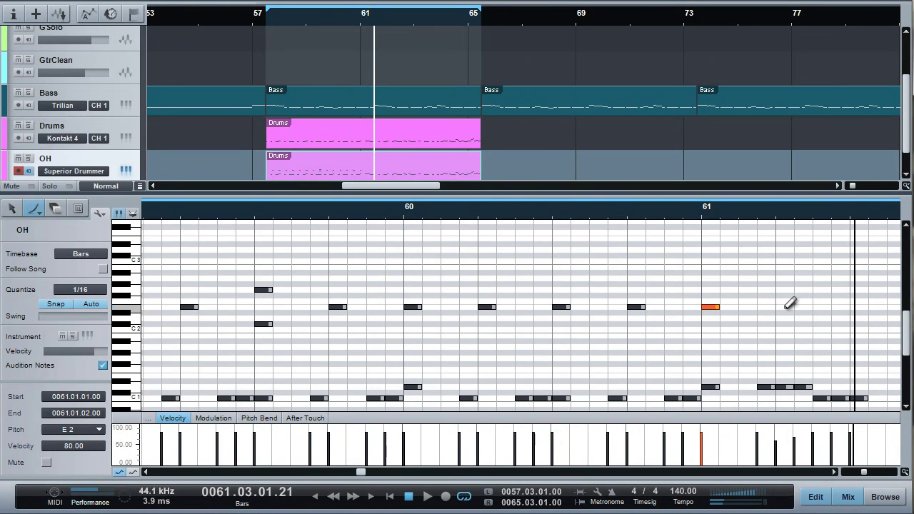
Step: Add an E2 cymbal at 61.02.01 and a G2 cymbal at 61.03.01, auditioning other pitches before playback
left_click_drag(743, 223, 215, 218)
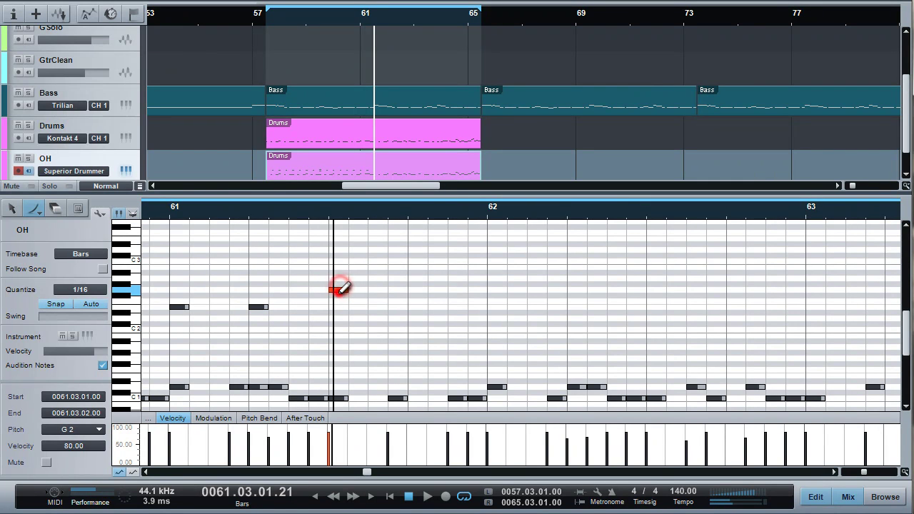
left_click(339, 261)
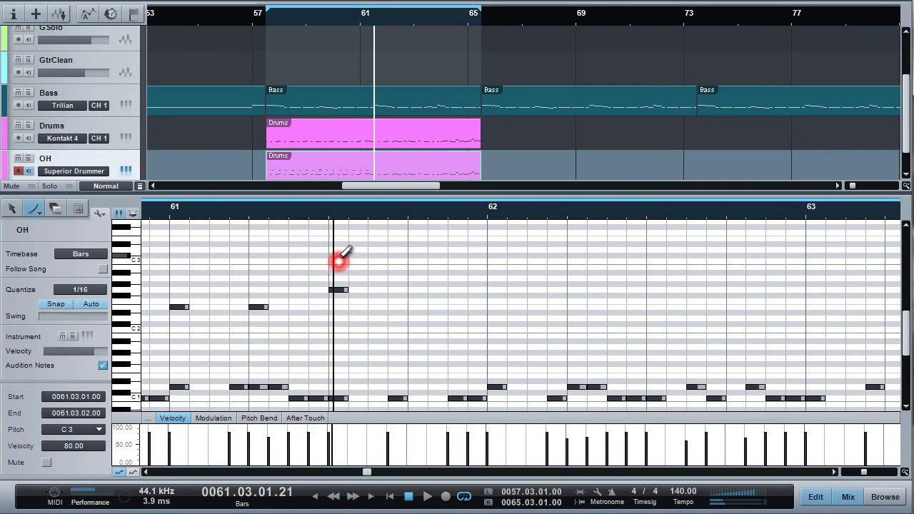
left_click(341, 243)
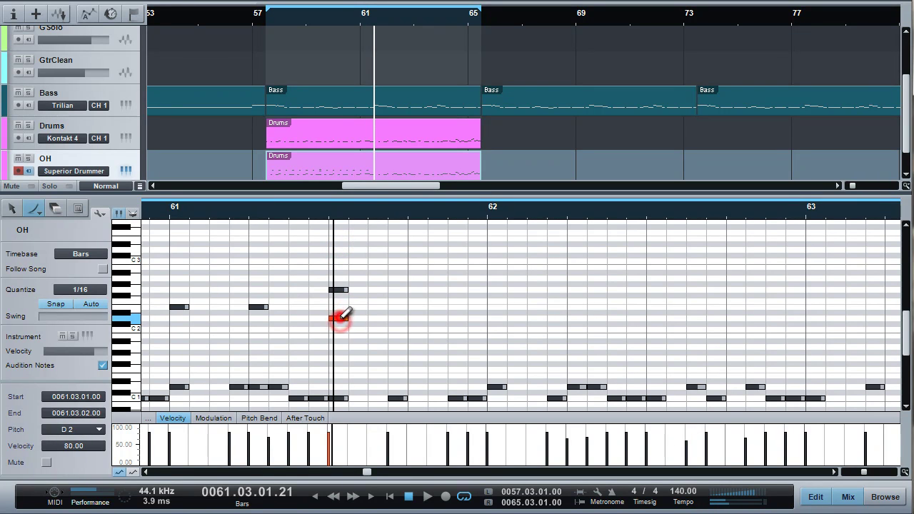
left_click(228, 217)
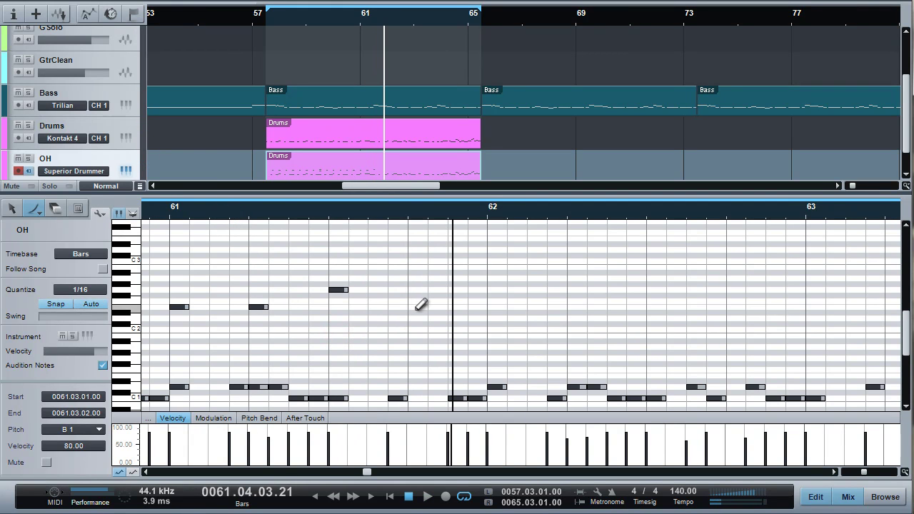
Step: Audition cymbals at 61.03.04, place an A2 there, and play back bar 61
left_click(397, 255)
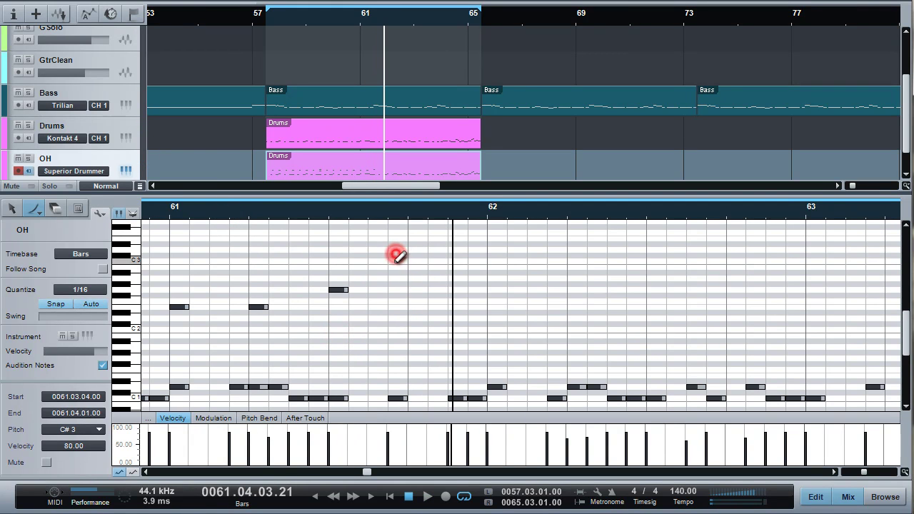
left_click_drag(398, 271, 398, 277)
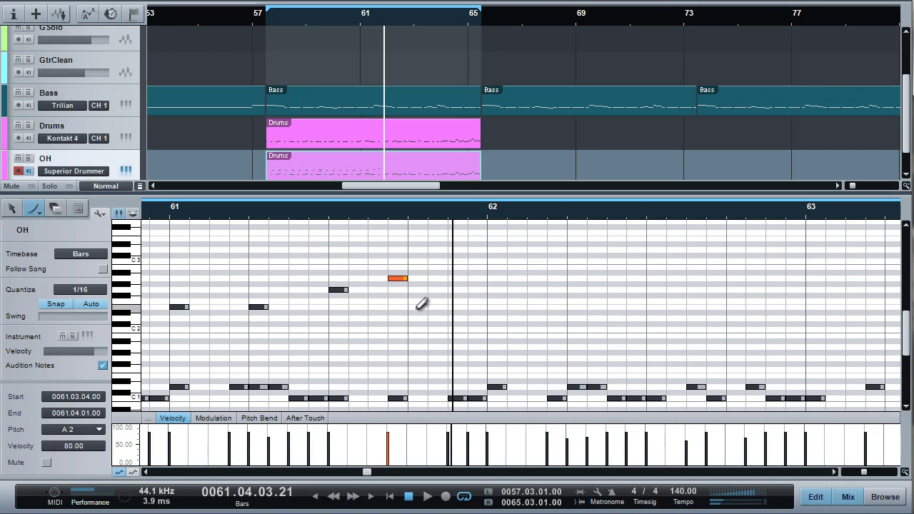
left_click(288, 218)
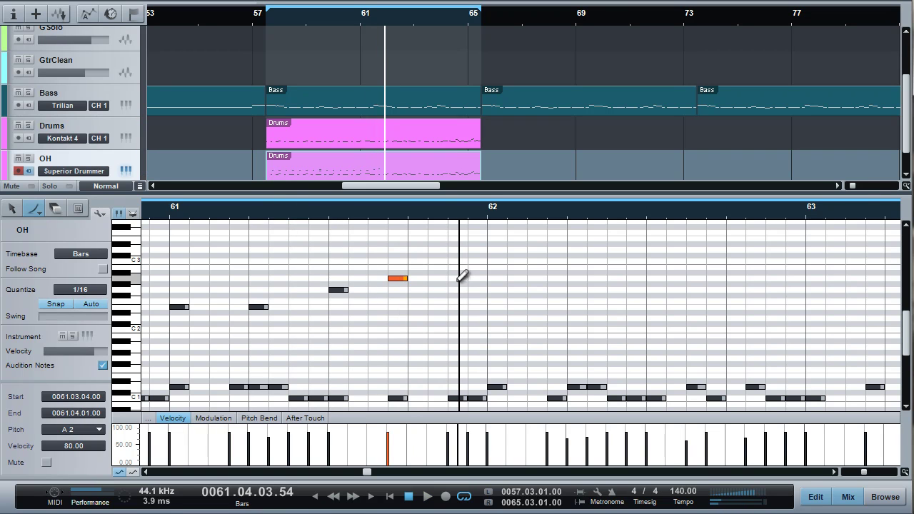
Step: Audition higher cymbals at 61.04.03, place a C3 there, and play back from bar 61
left_click(458, 238)
scroll(461, 253, "up", 2)
left_click(461, 253)
left_click(461, 252)
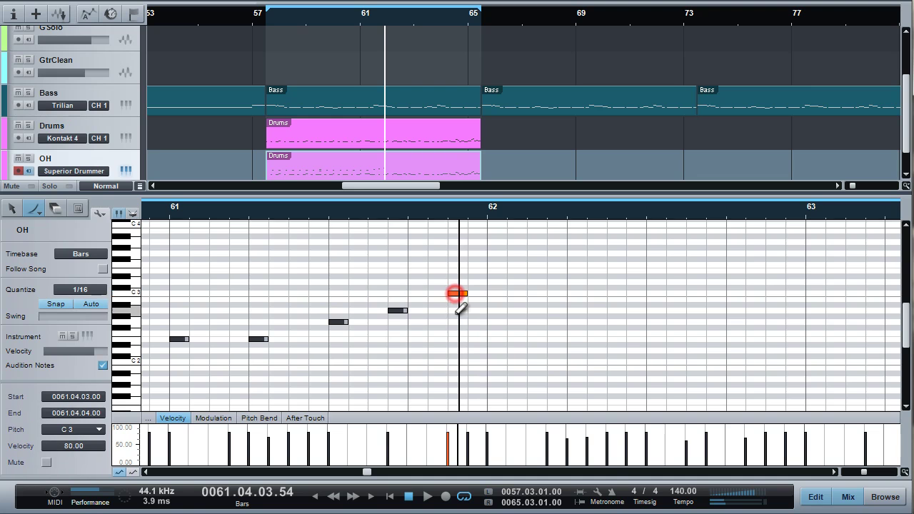
scroll(443, 308, "down", 3)
key("space")
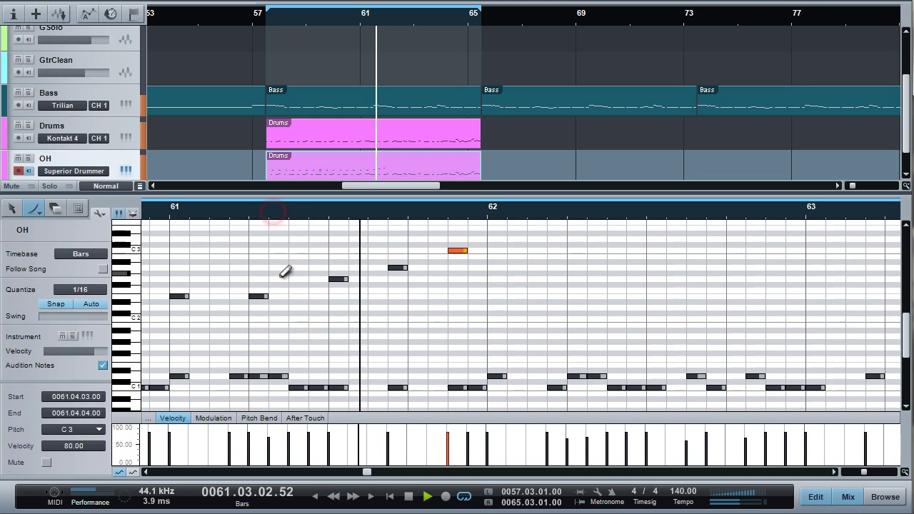
key("space")
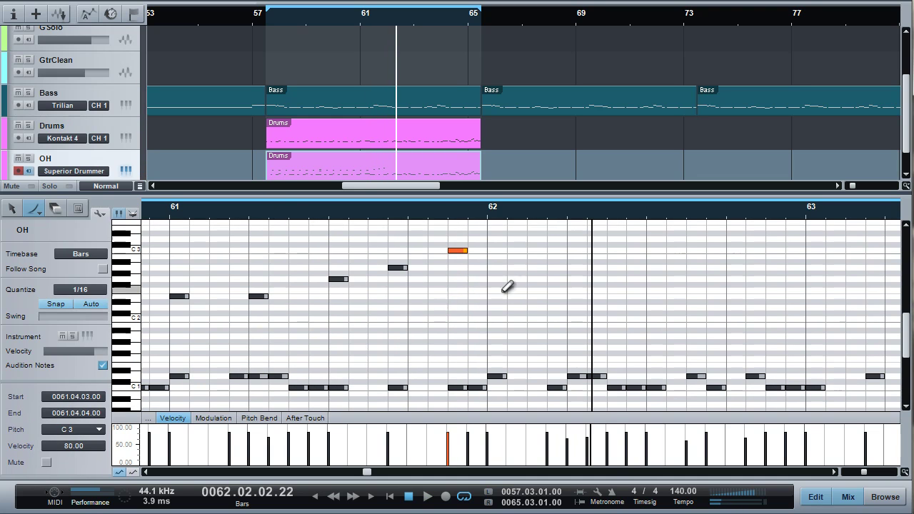
Step: Add a C#2 cymbal at 62.01.01 and E2 cymbals on beats 62.02 to 62.04, and play back the passage
left_click(498, 313)
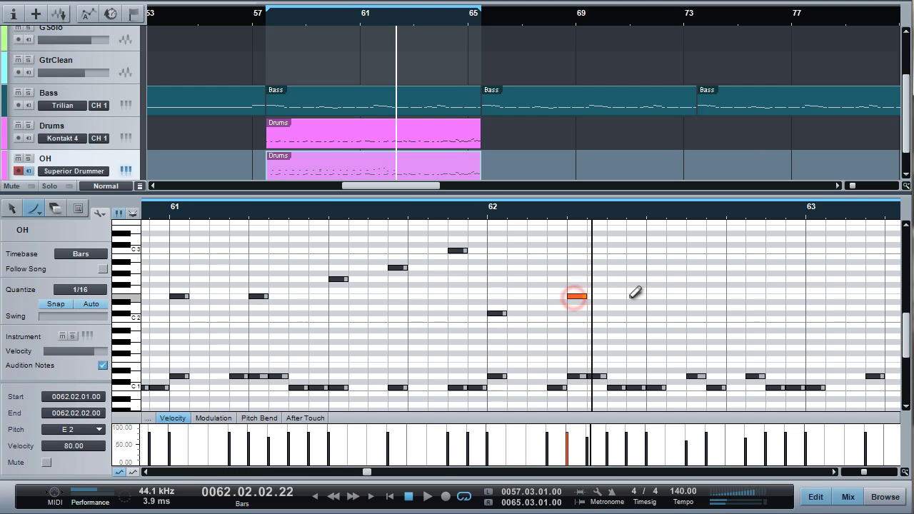
left_click(835, 472)
key("space")
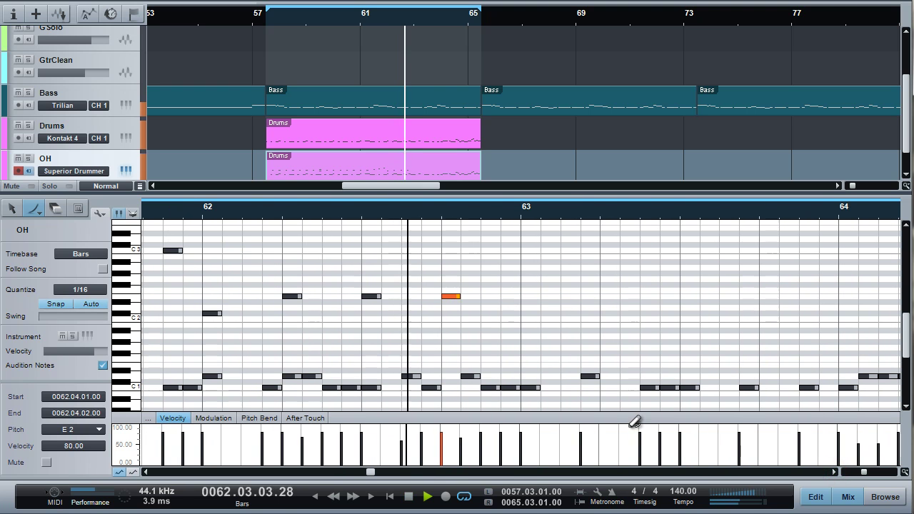
Step: Add E2 cymbals at 63.01.01 and 63.02.01, and place a G2 at 63.03.01 after auditioning A2 there
key("space")
left_click(611, 296)
key("space")
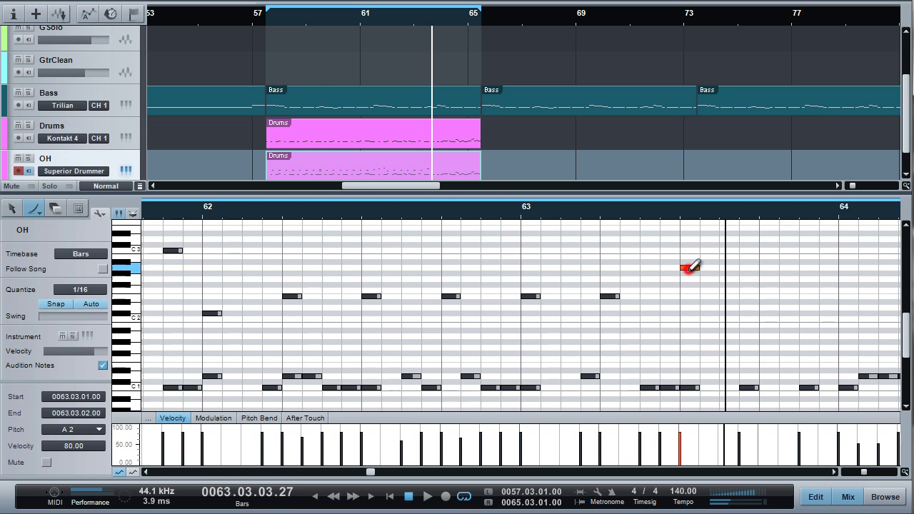
left_click(691, 271)
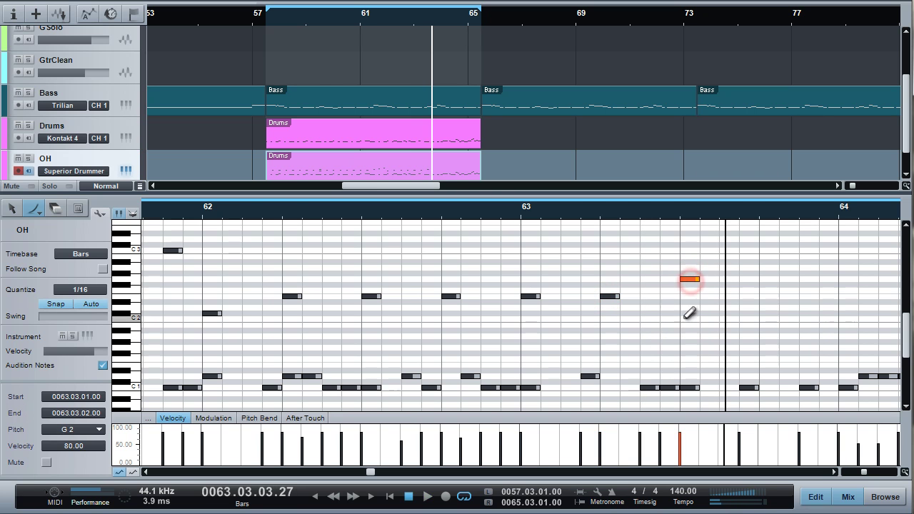
Step: Add E2 cymbals on every beat from 63.04 to 64.03, playing back the passage between entries
left_click(845, 296)
left_click_drag(835, 472, 834, 472)
key("space")
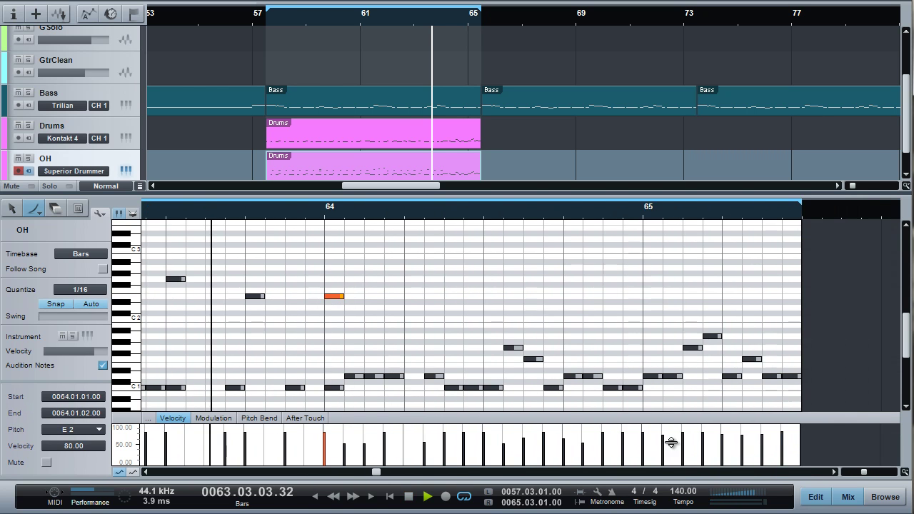
key("space")
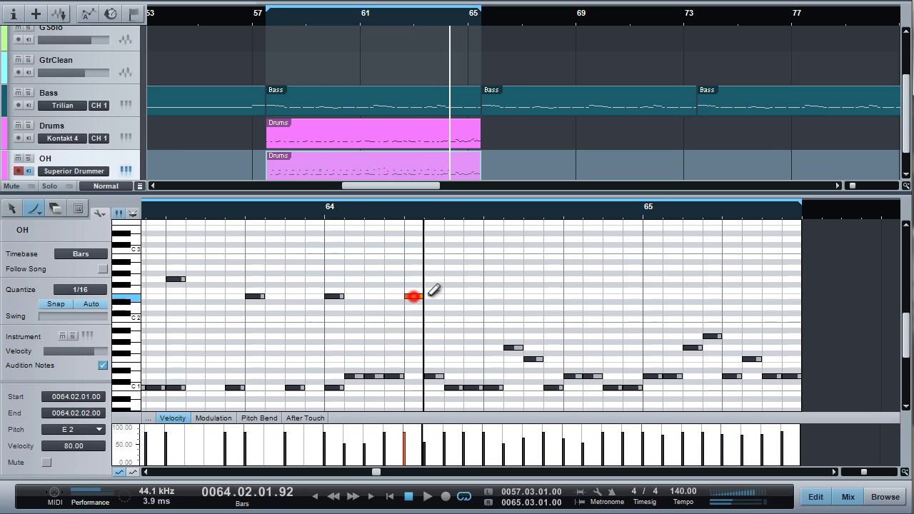
key("space")
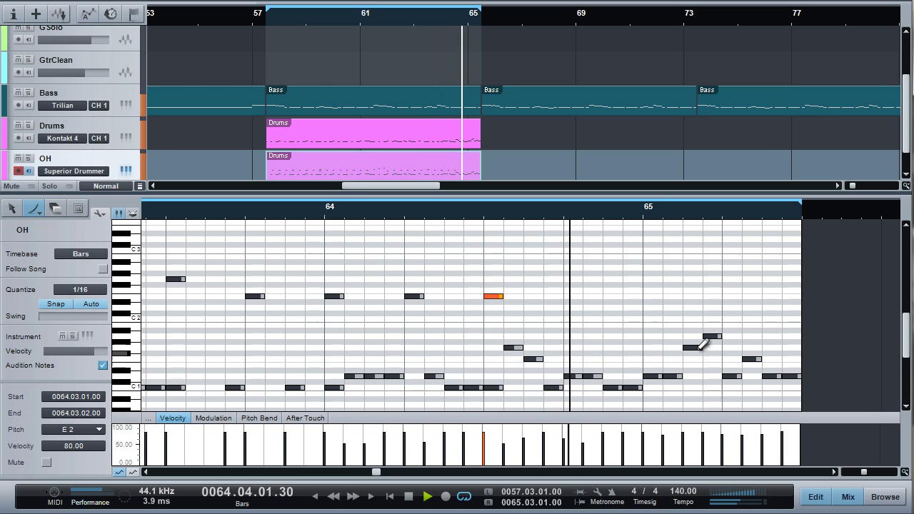
key("space")
Step: Place a C#2 cymbal at 65.01.01 and play back from the second half of bar 64
left_click(647, 278)
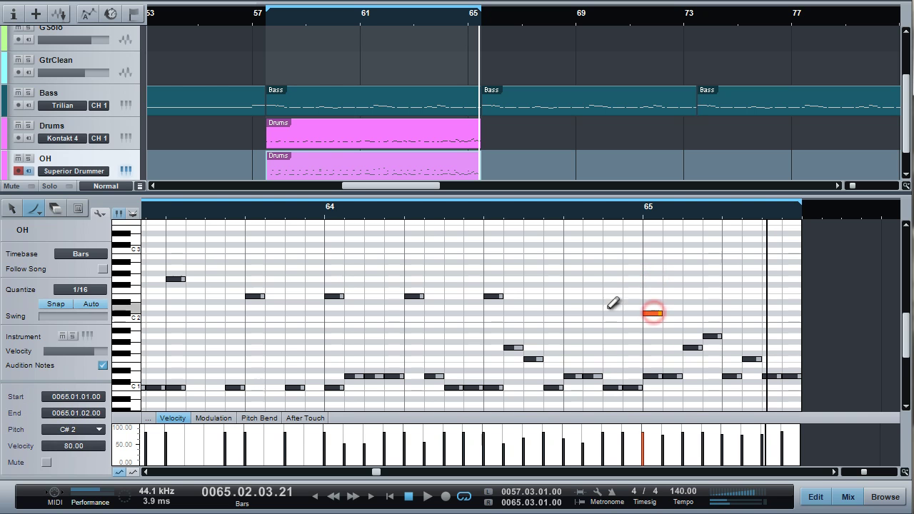
left_click(410, 213)
key("space")
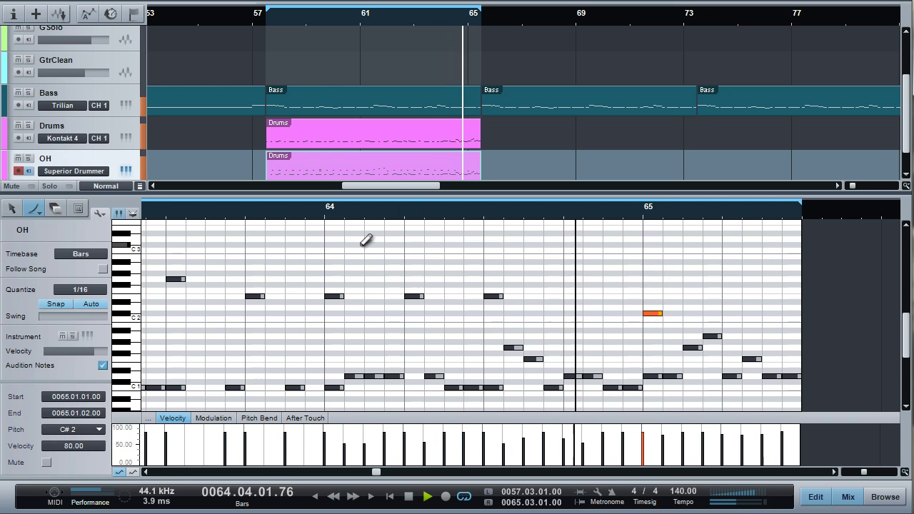
Step: Add an E2 cymbal at 64.04.01 and a C#2 at 65.02.01, replacing the C3 tried there
left_click(572, 296)
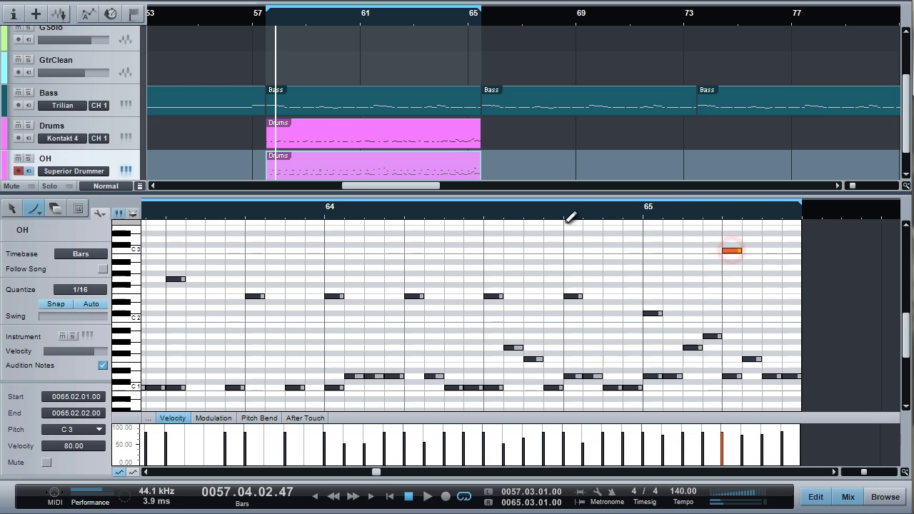
left_click(482, 212)
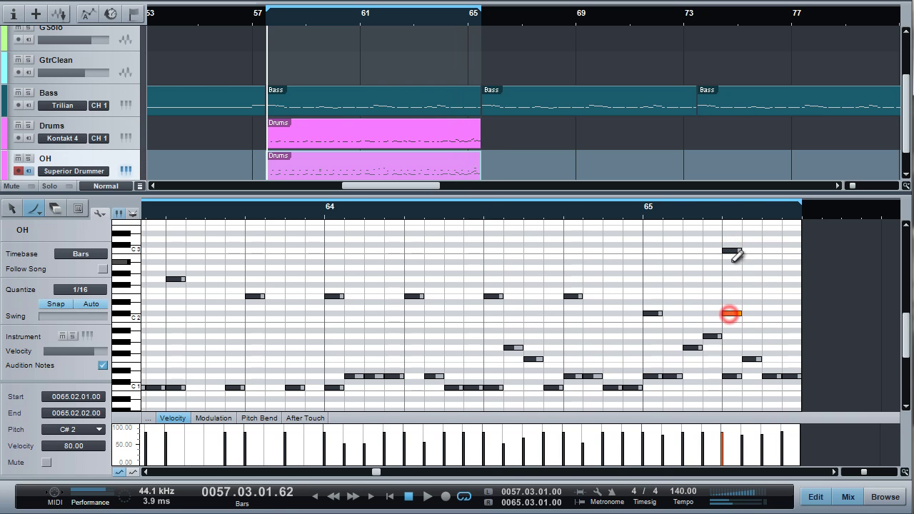
left_click_drag(393, 215, 763, 188)
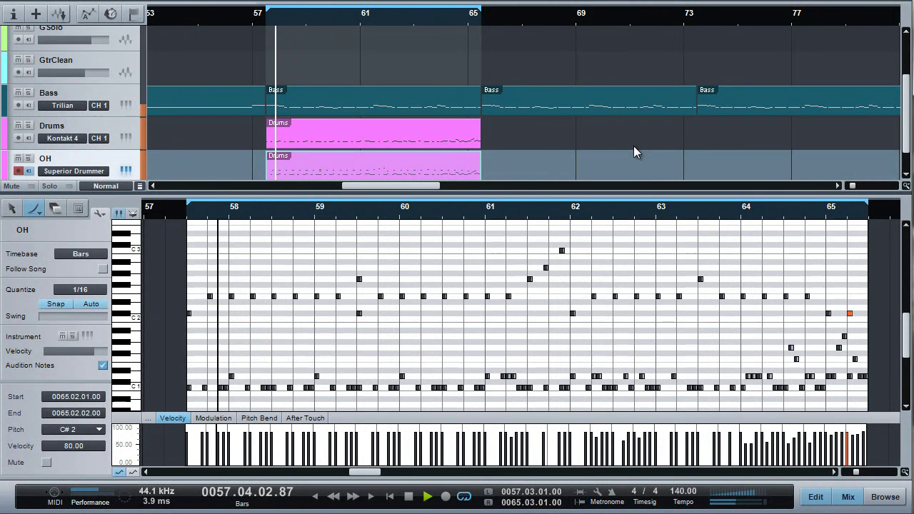
Step: Apply the Humanize function twice to the drum part on the OH track
left_click(634, 147)
right_click(340, 164)
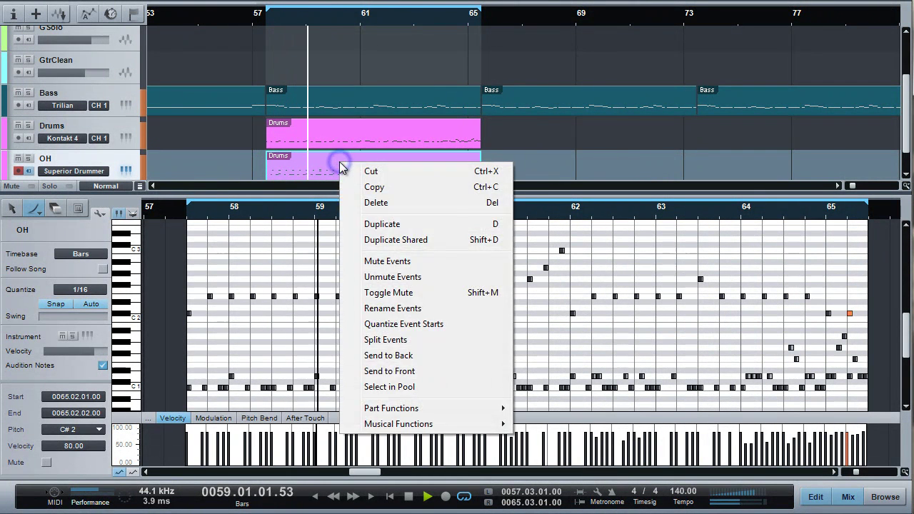
mouse_move(403, 407)
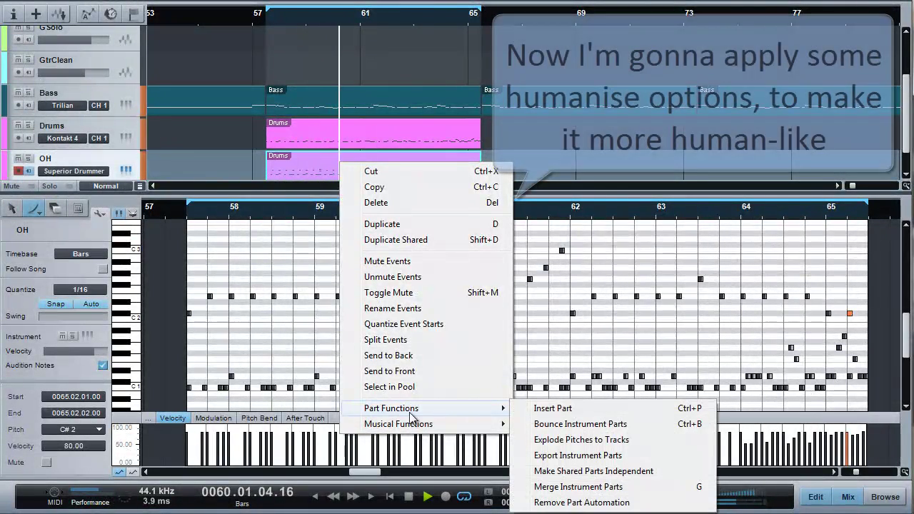
mouse_move(411, 428)
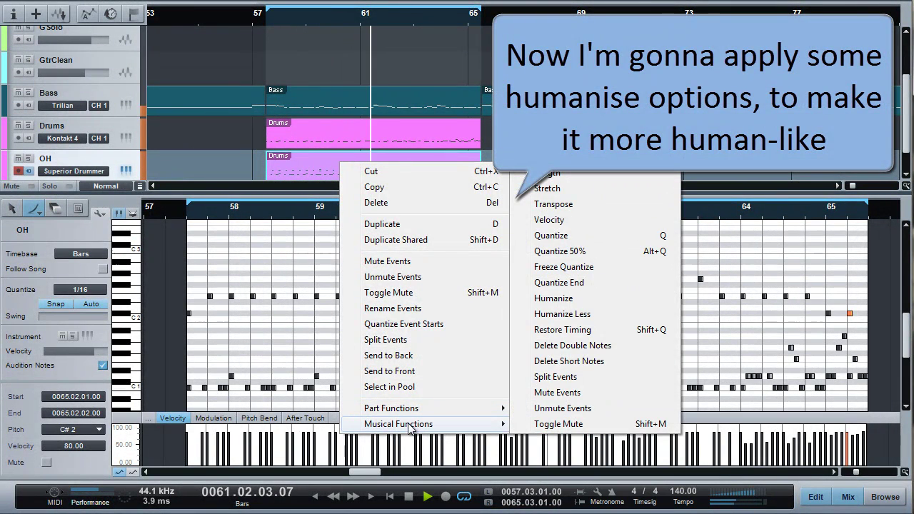
left_click(561, 298)
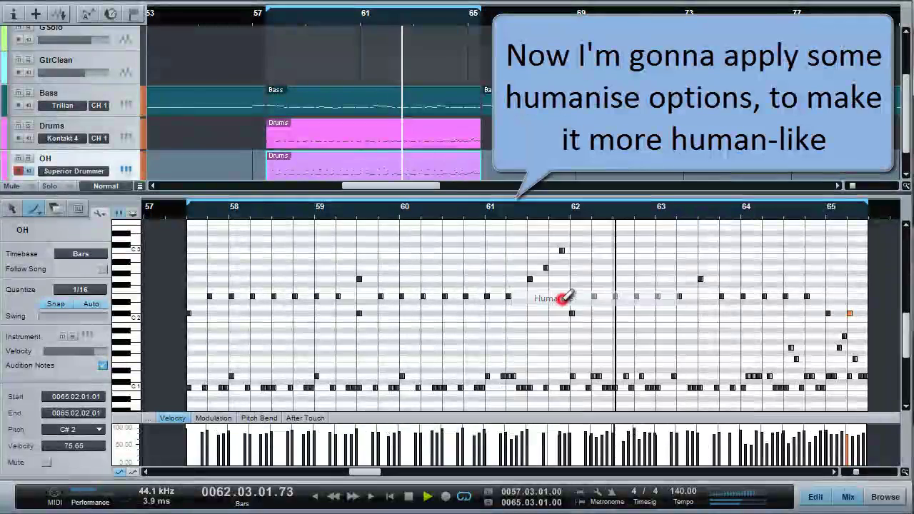
right_click(359, 166)
mouse_move(416, 427)
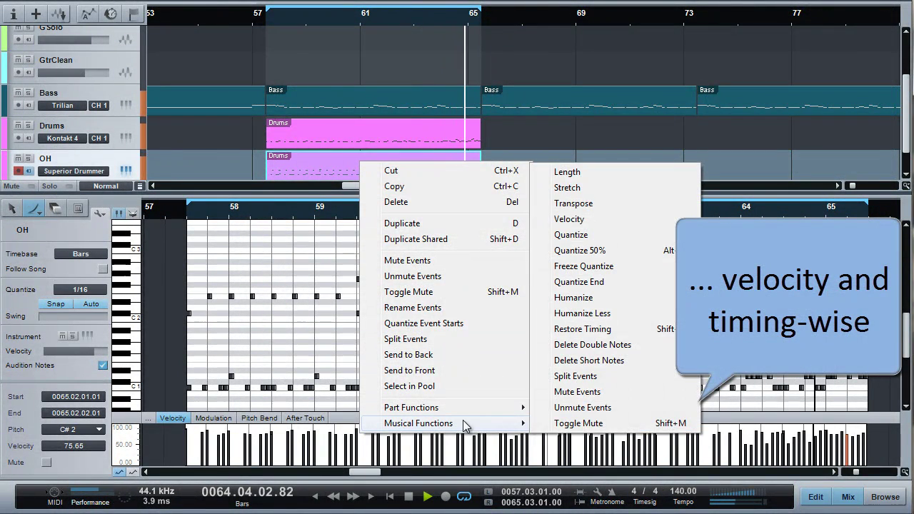
left_click(582, 298)
Step: Apply the Humanize function to the drum part on the Drums track
left_click(511, 146)
left_click(364, 136)
right_click(363, 136)
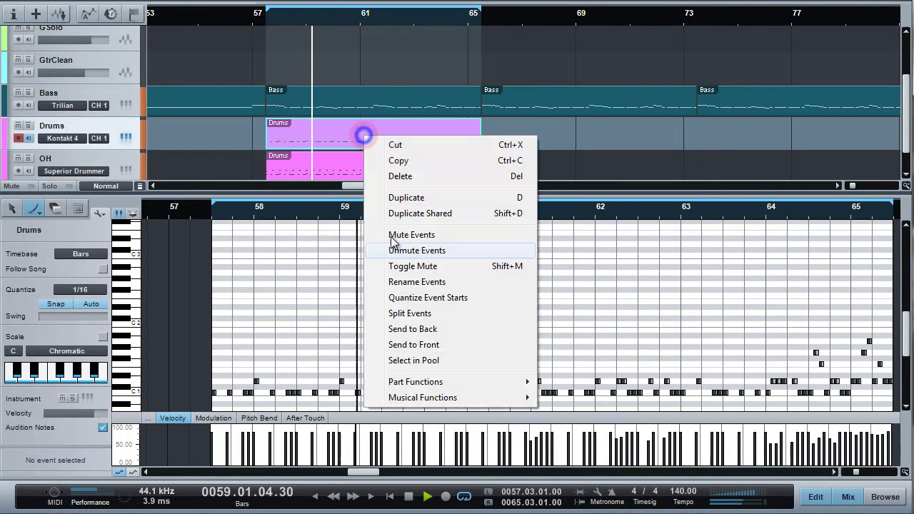
mouse_move(490, 398)
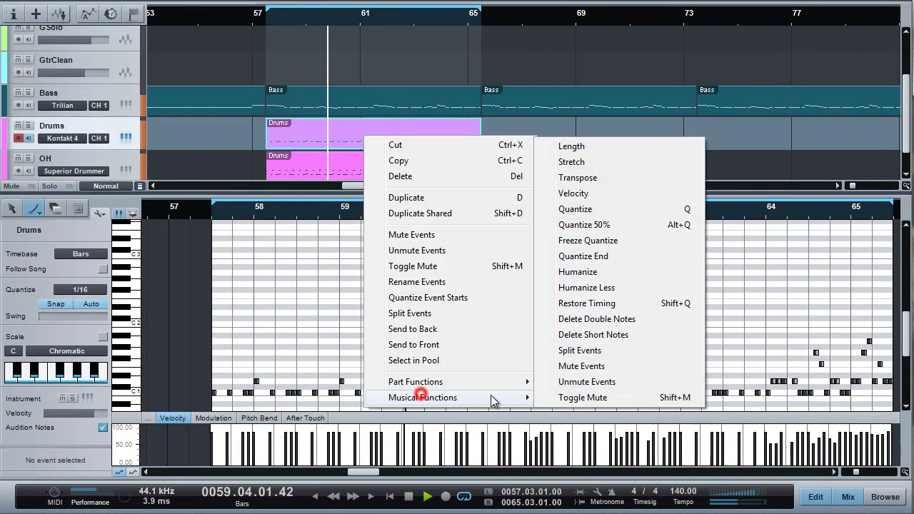
left_click(589, 272)
left_click(544, 130)
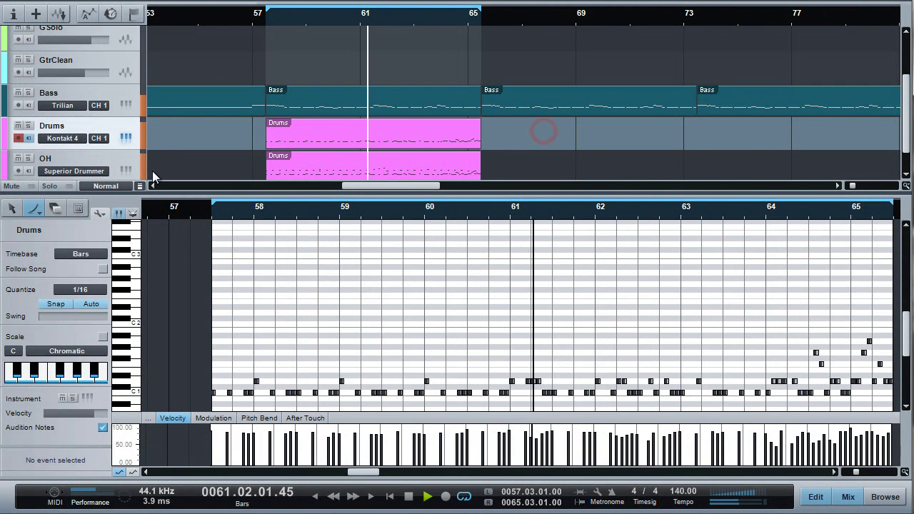
Step: Disarm recording on the Drums track and show the OH part in the note editor
left_click(19, 139)
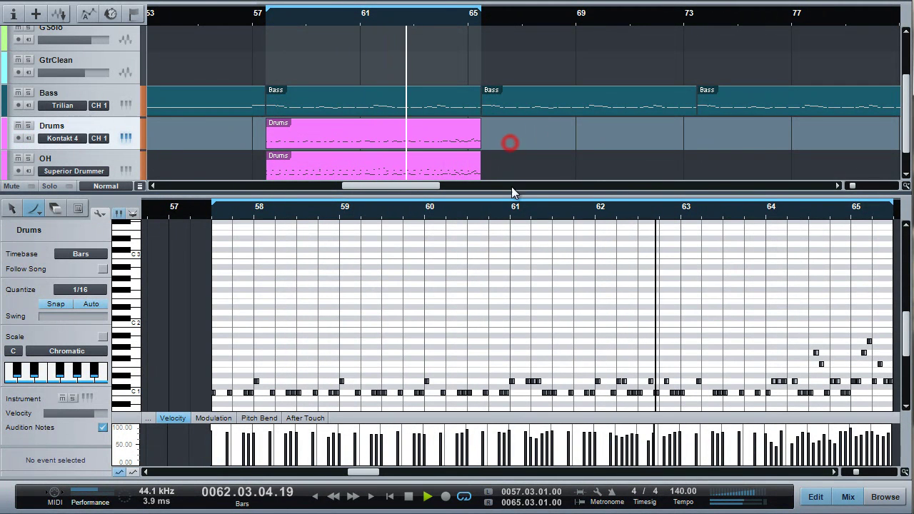
left_click(417, 163)
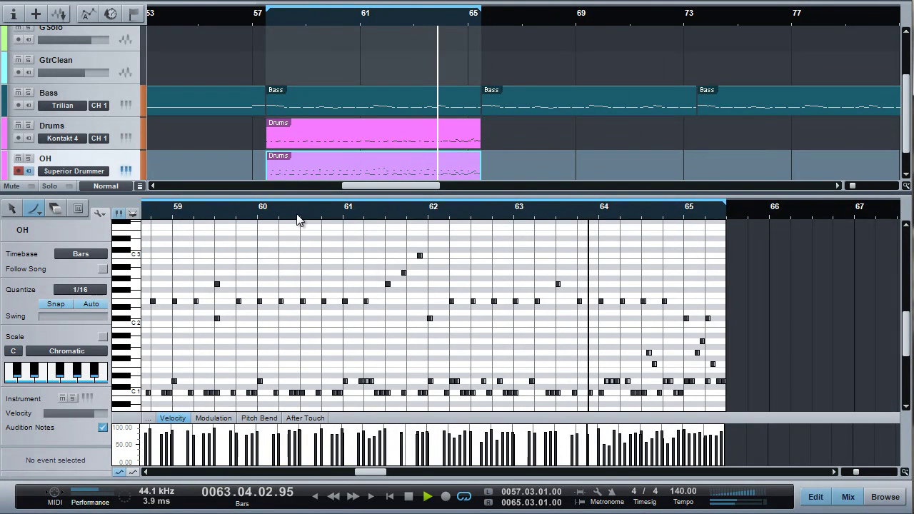
scroll(299, 220, "left", 2)
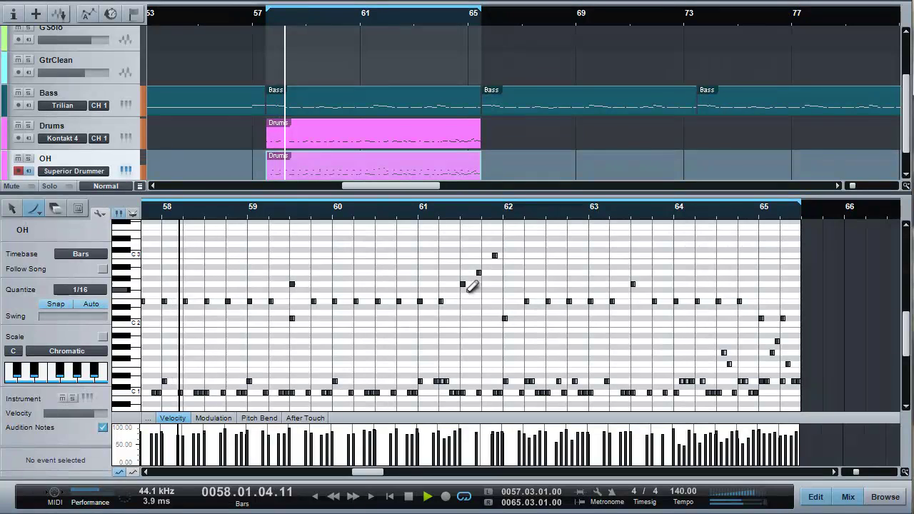
Step: Add a G2 cymbal at 61.04.01 in the OH part and play back bar 61
left_click(12, 208)
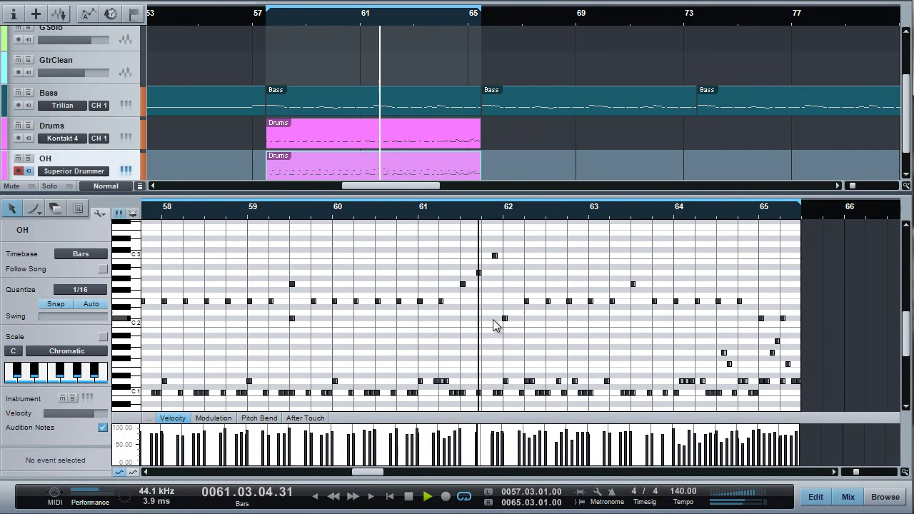
left_click_drag(486, 214, 458, 245)
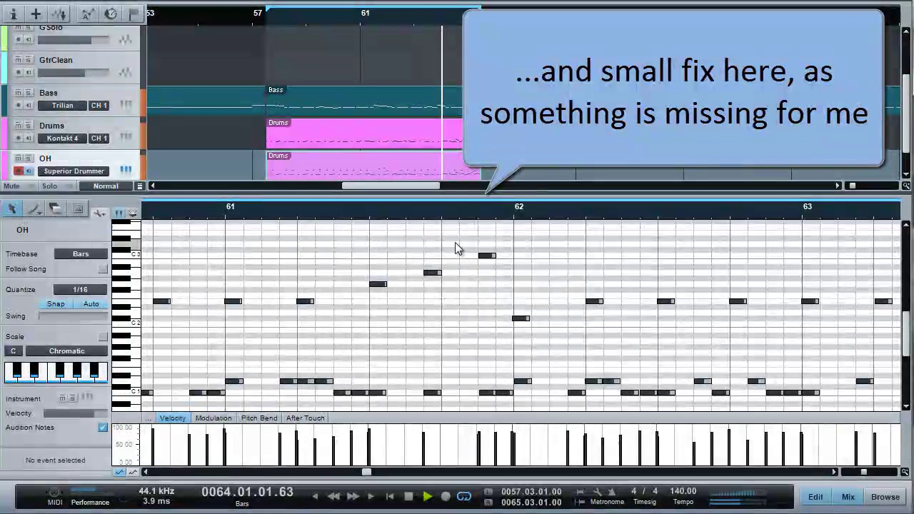
key("space")
key("5")
left_click(447, 262)
left_click_drag(446, 263, 449, 284)
left_click(315, 212)
key("space")
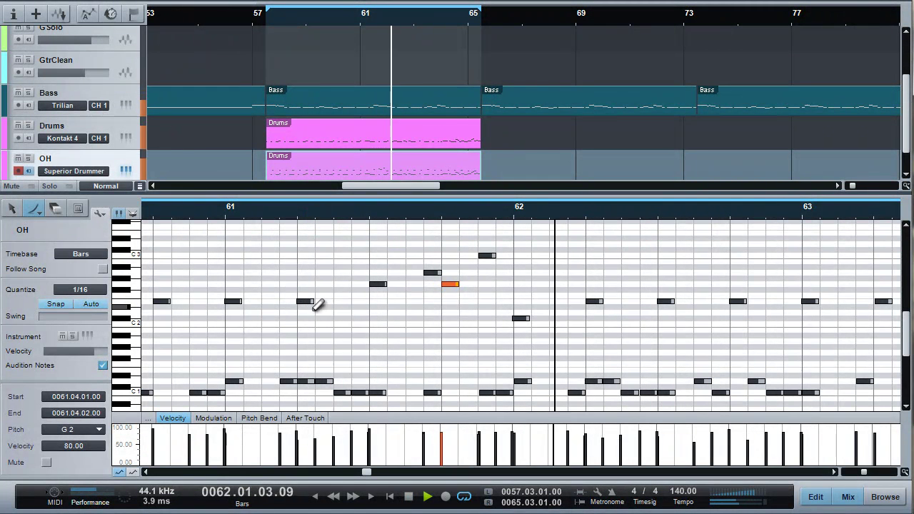
left_click(189, 212)
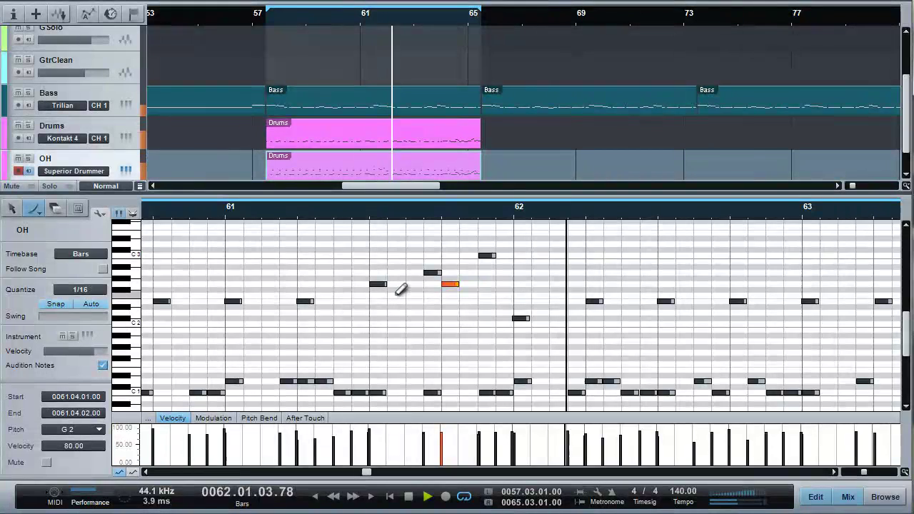
Step: Close the note editor and listen to the looped drum parts with the full arrangement before stopping playback
left_click_drag(454, 216, 541, 188)
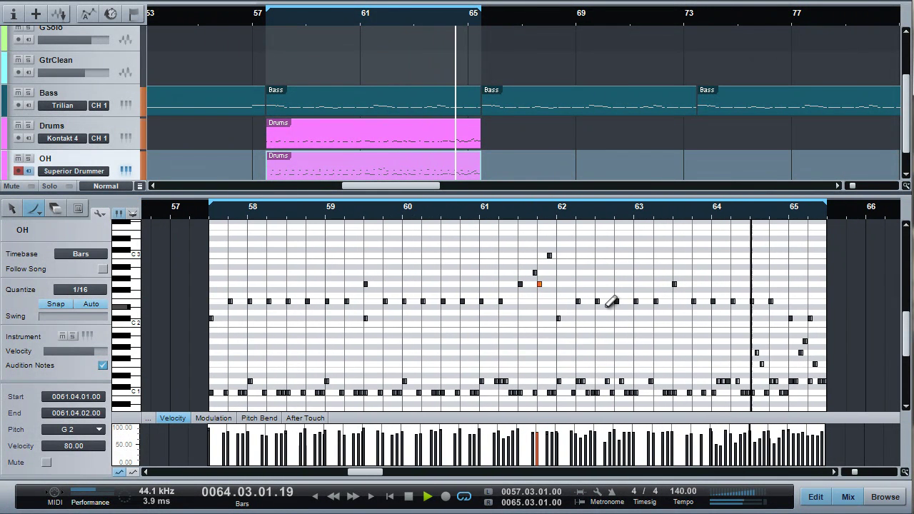
left_click(526, 149)
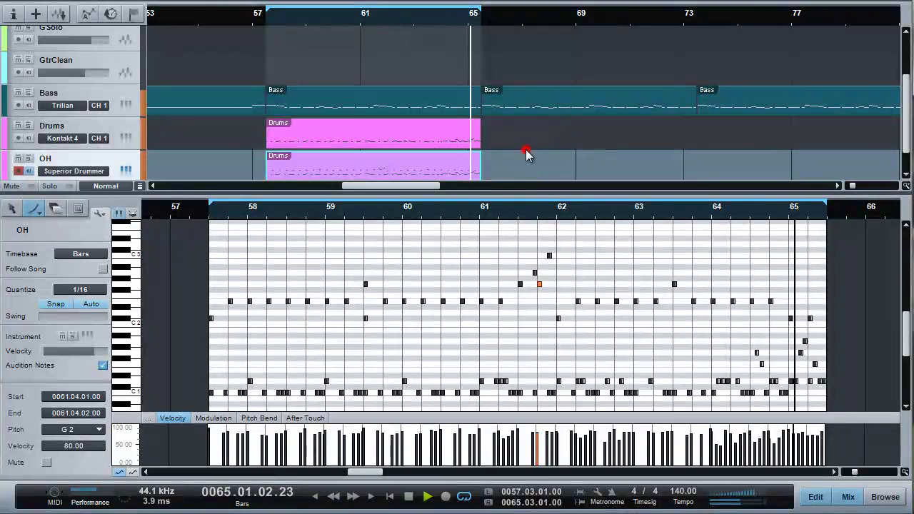
left_click(814, 498)
left_click(630, 351)
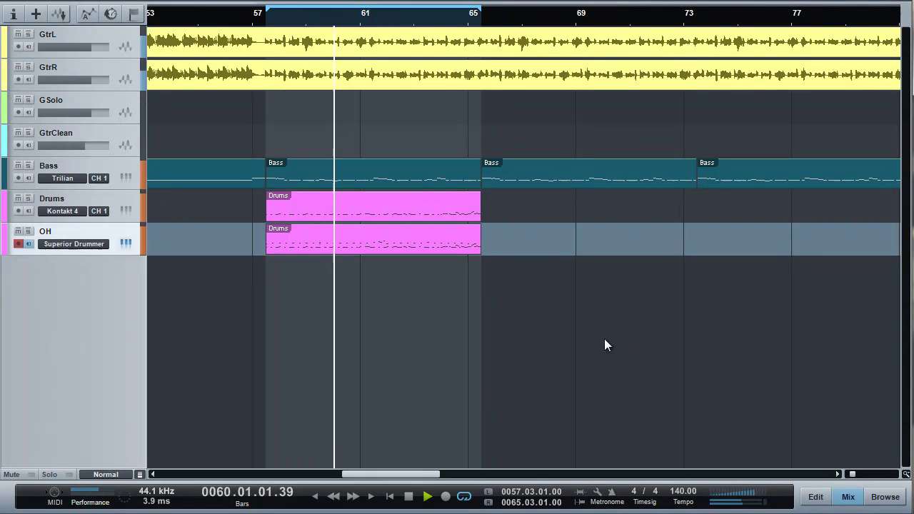
left_click(533, 313)
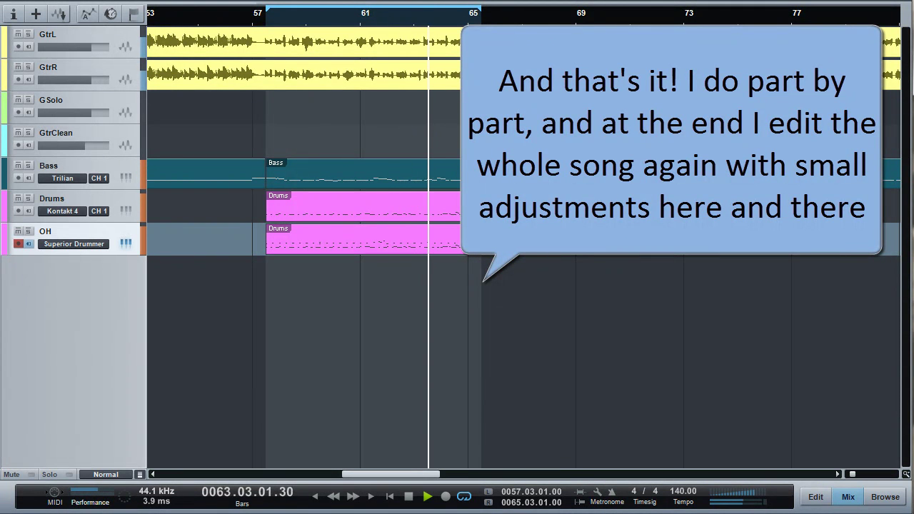
left_click_drag(508, 20, 532, 16)
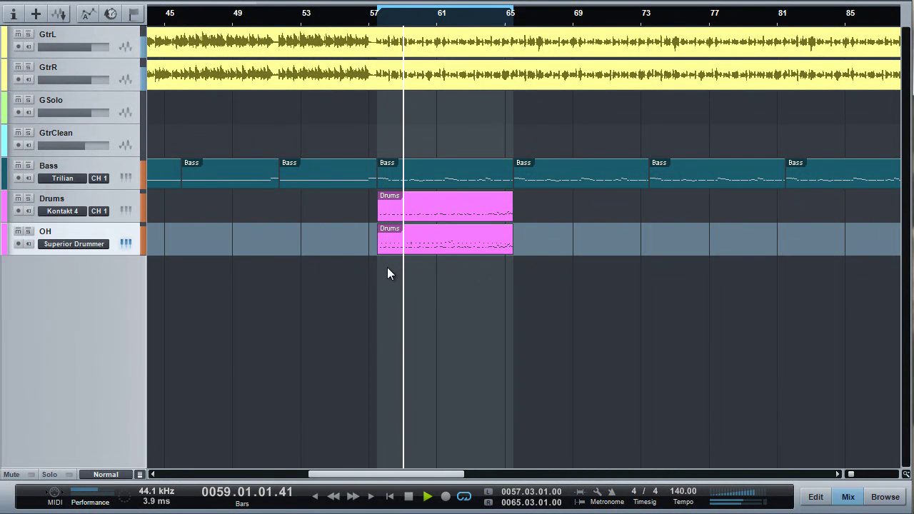
left_click(408, 497)
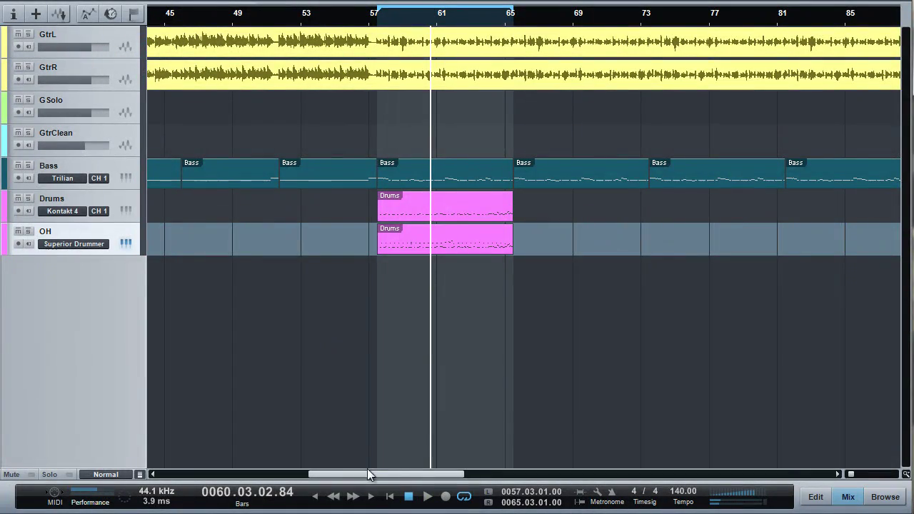